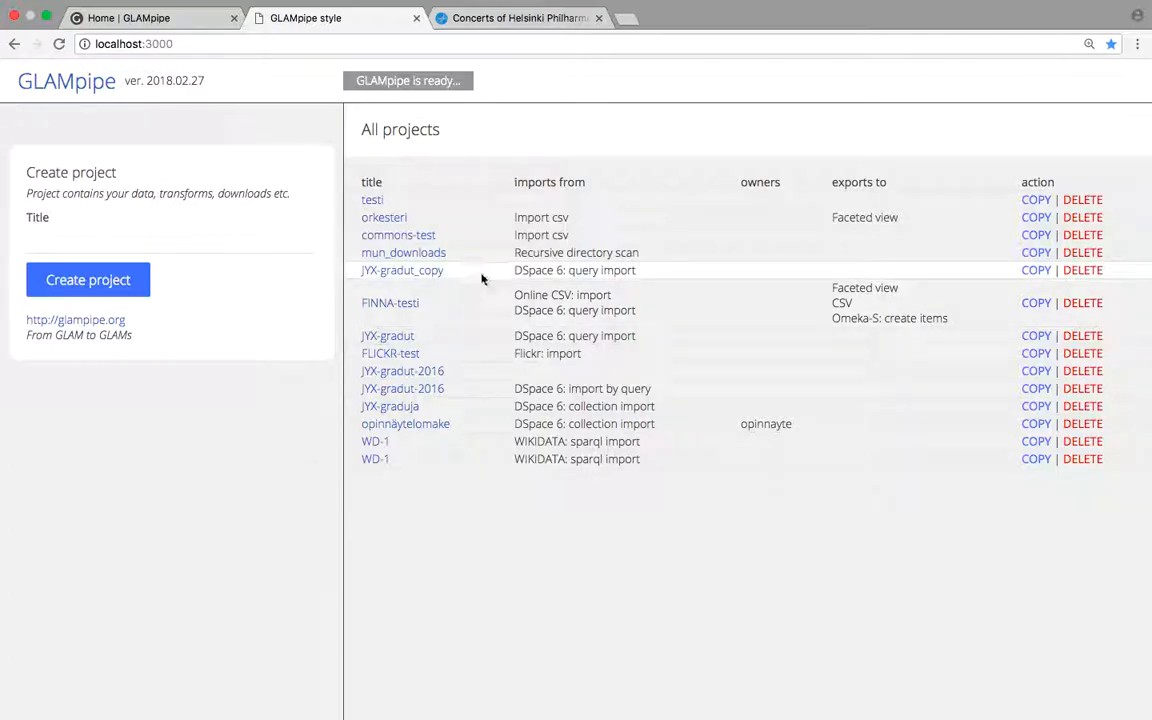
Step: Create a new project titled "testi"
click(125, 240)
text(testi)
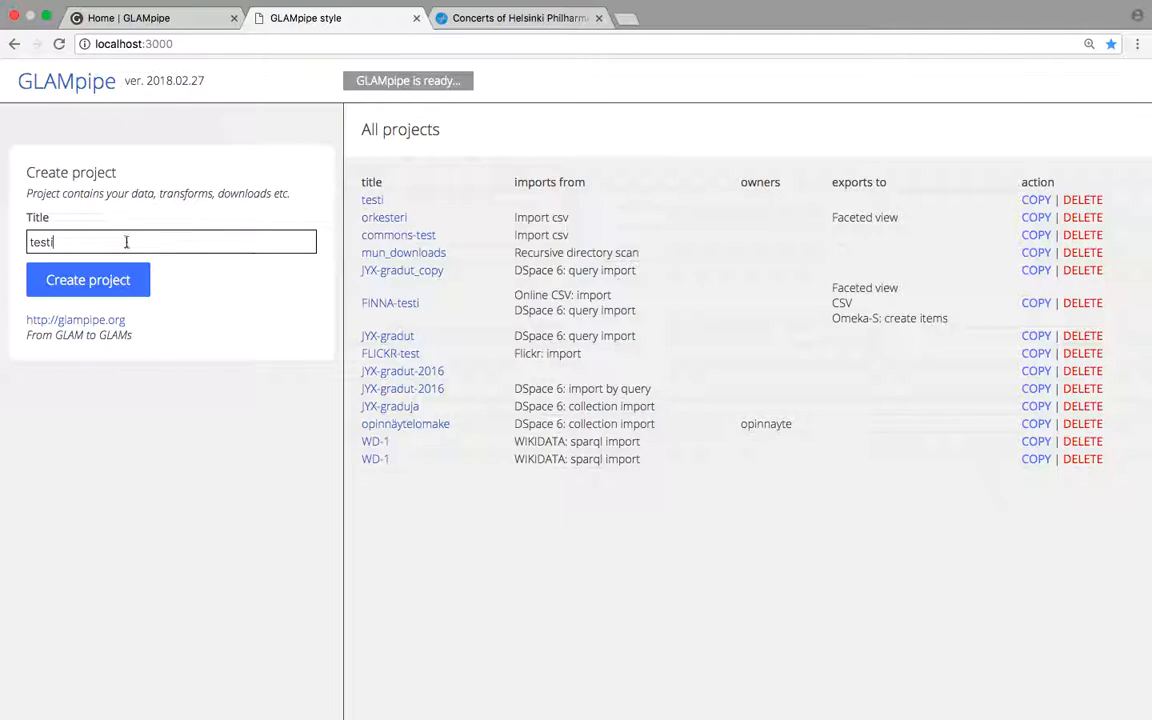
click(108, 276)
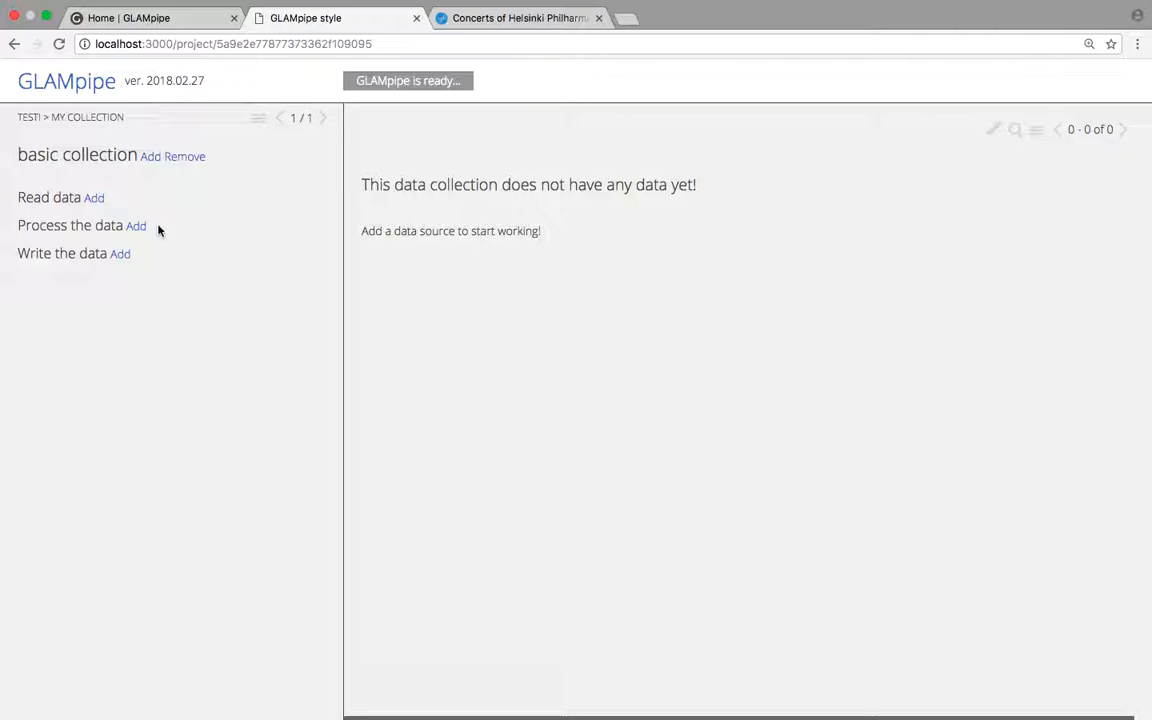
Step: Examine the available types for reading data, including the import options from files and from web
click(95, 199)
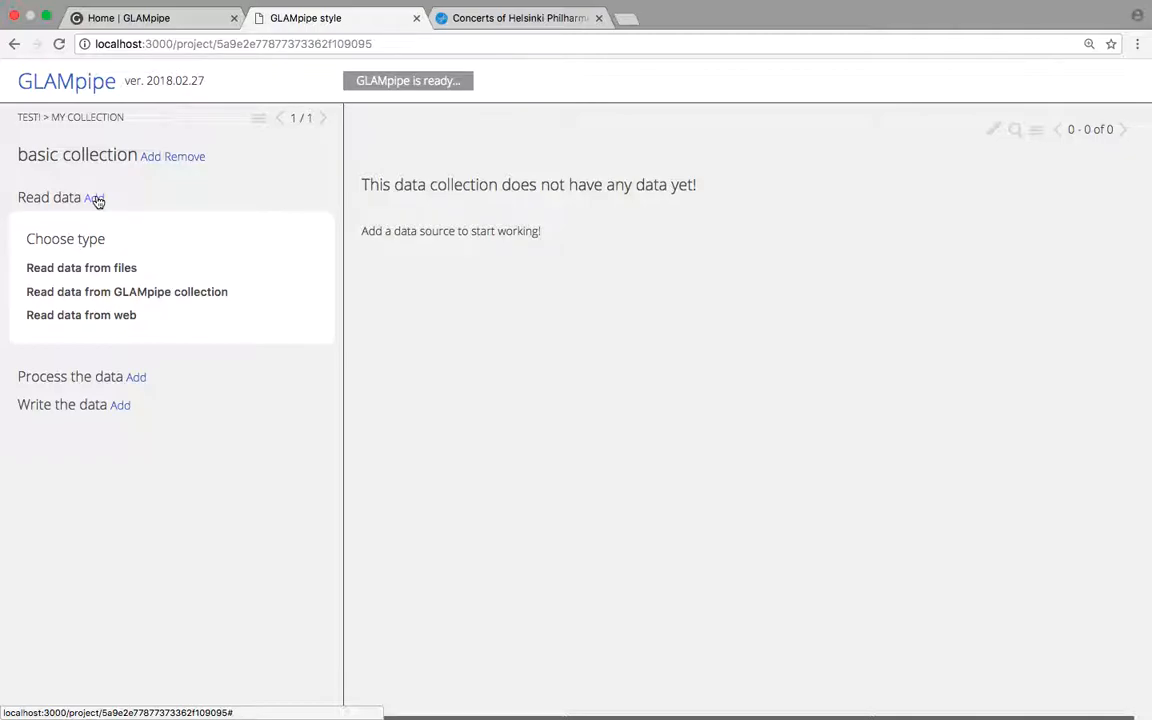
click(110, 268)
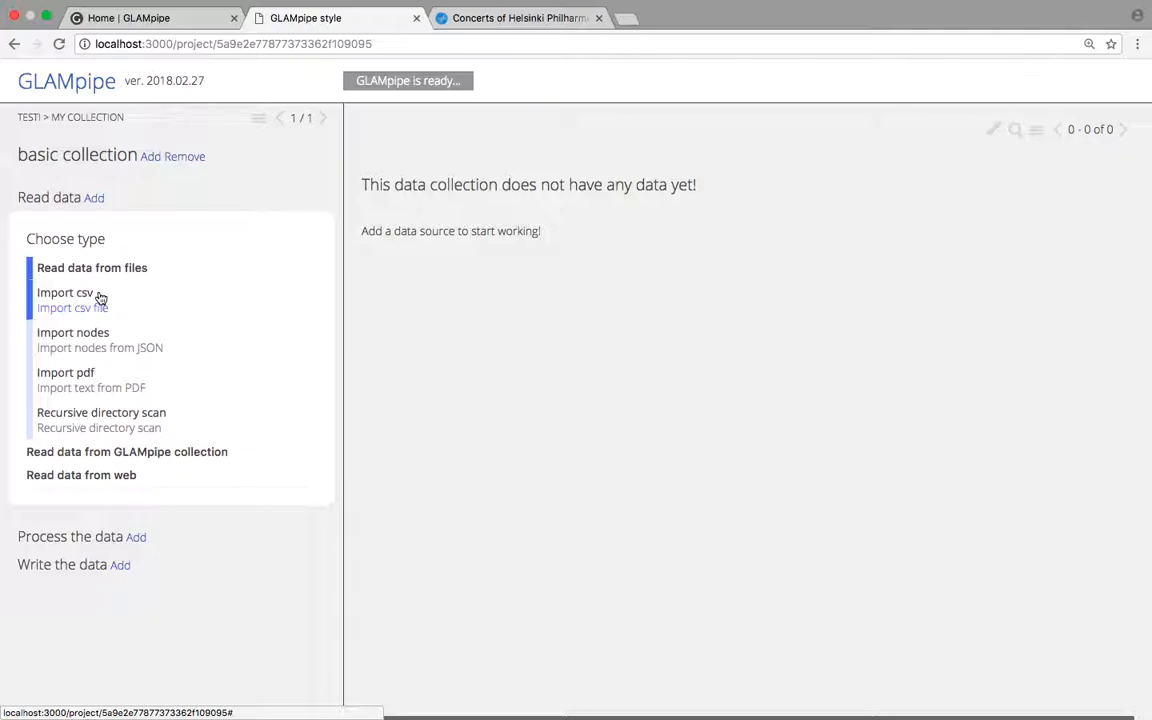
click(105, 270)
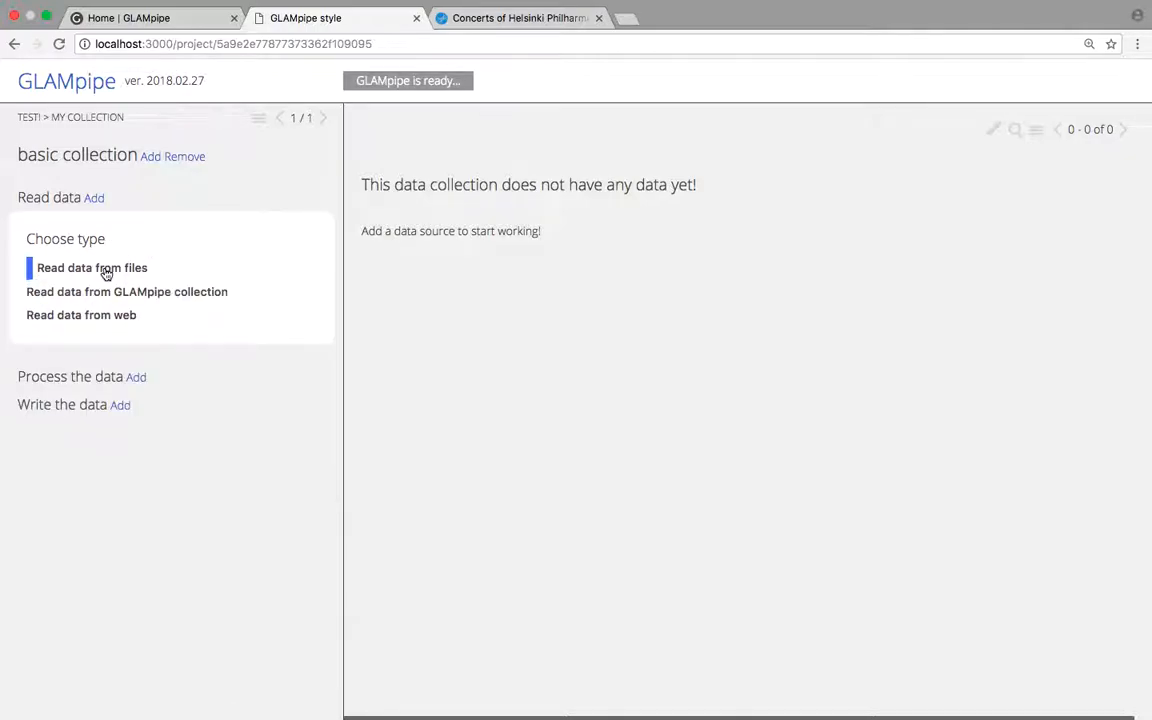
click(108, 318)
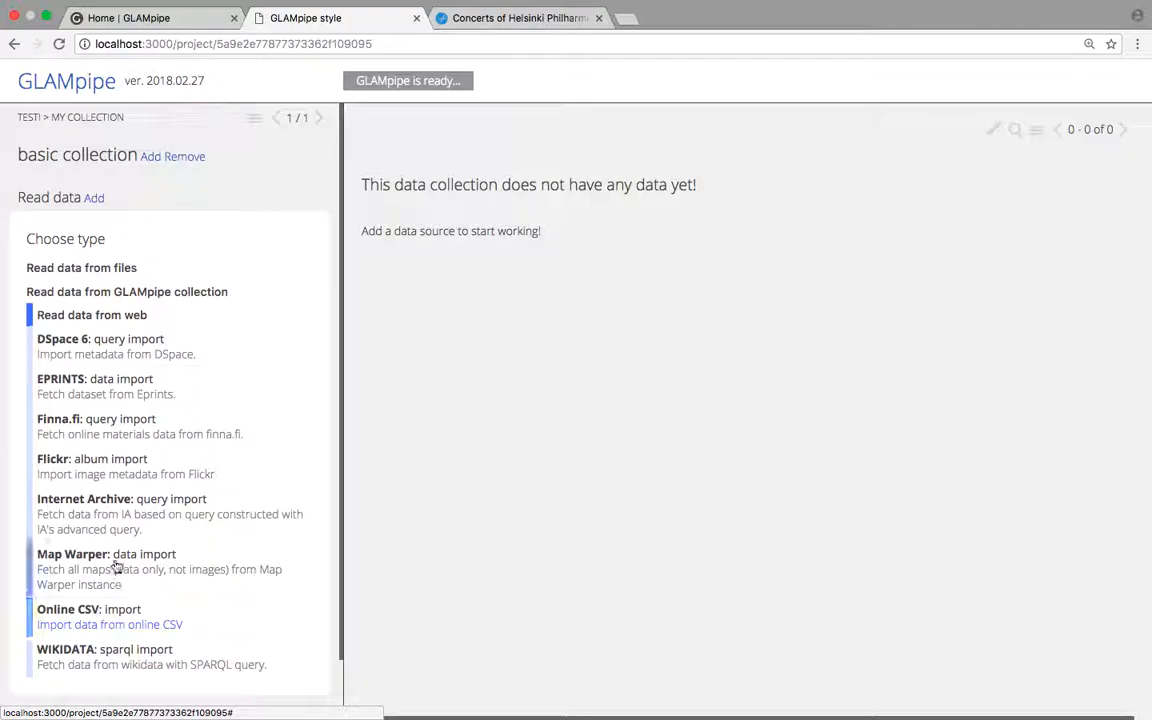
click(82, 315)
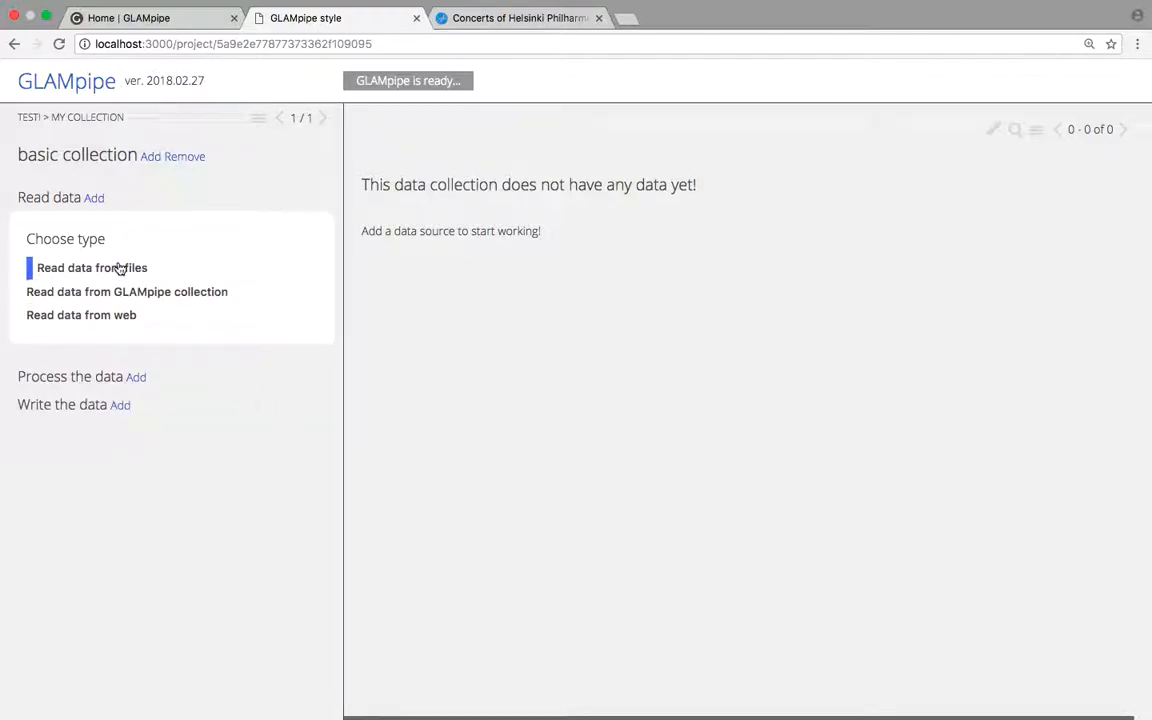
Step: Examine the node types for processing and writing data, including the web export options, and collapse all the lists
click(138, 377)
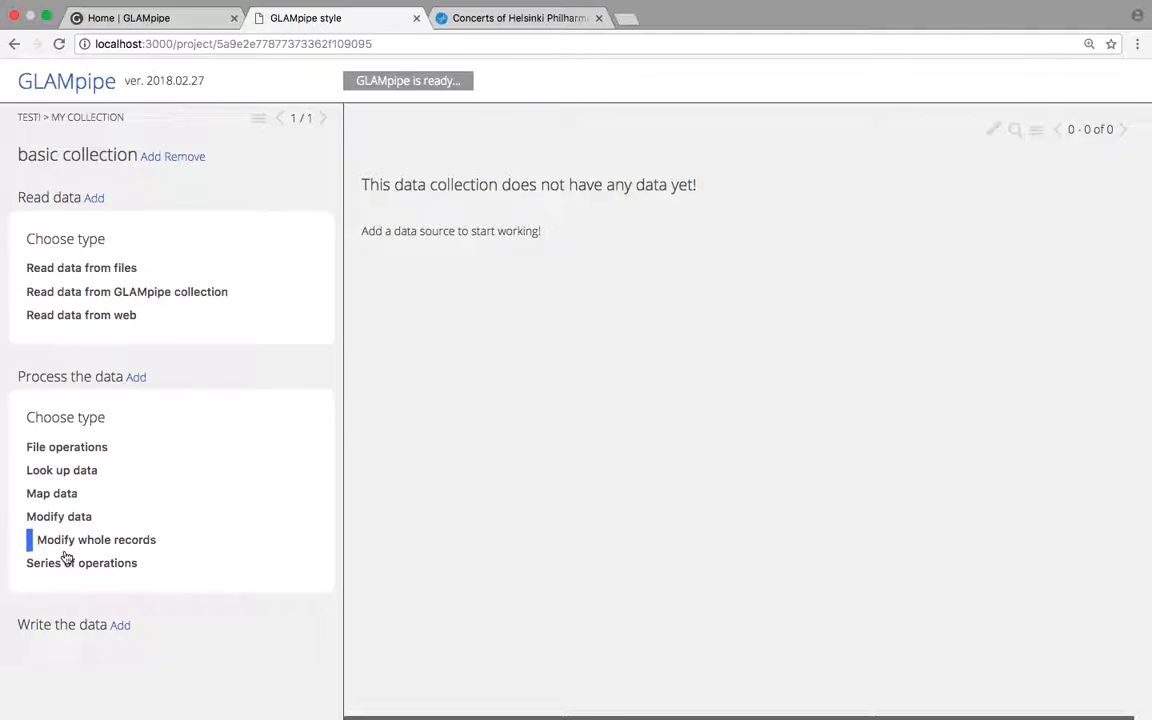
click(120, 624)
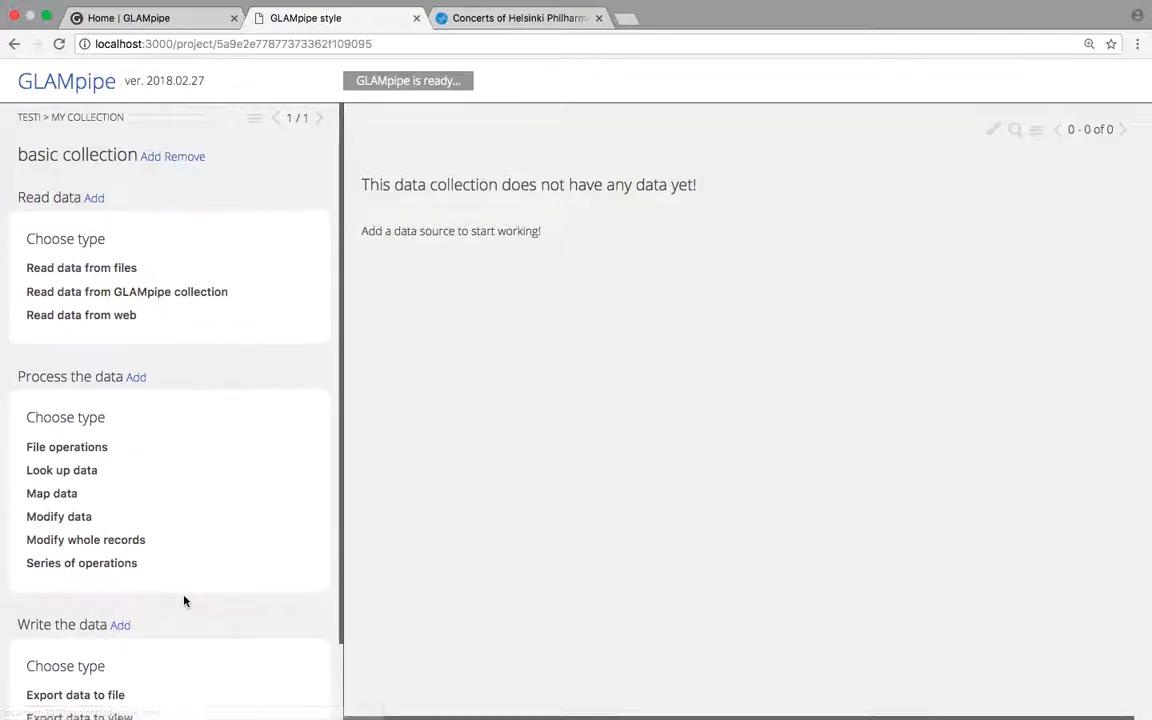
scroll(184, 601, down, 2)
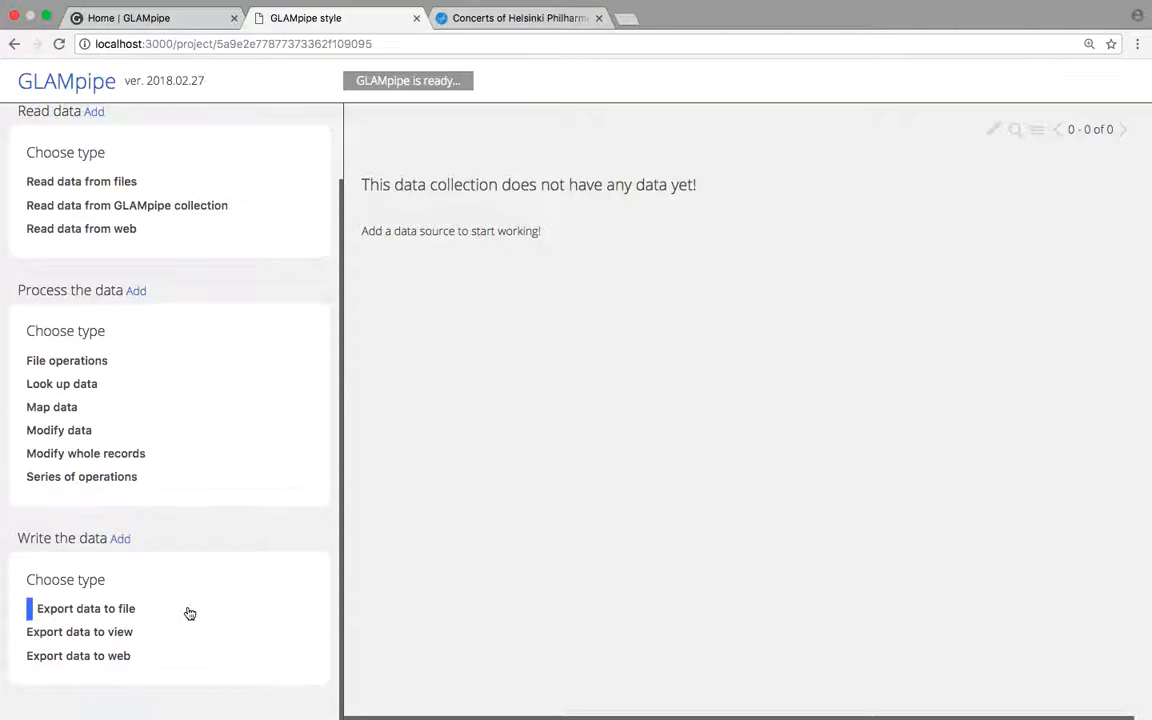
click(102, 655)
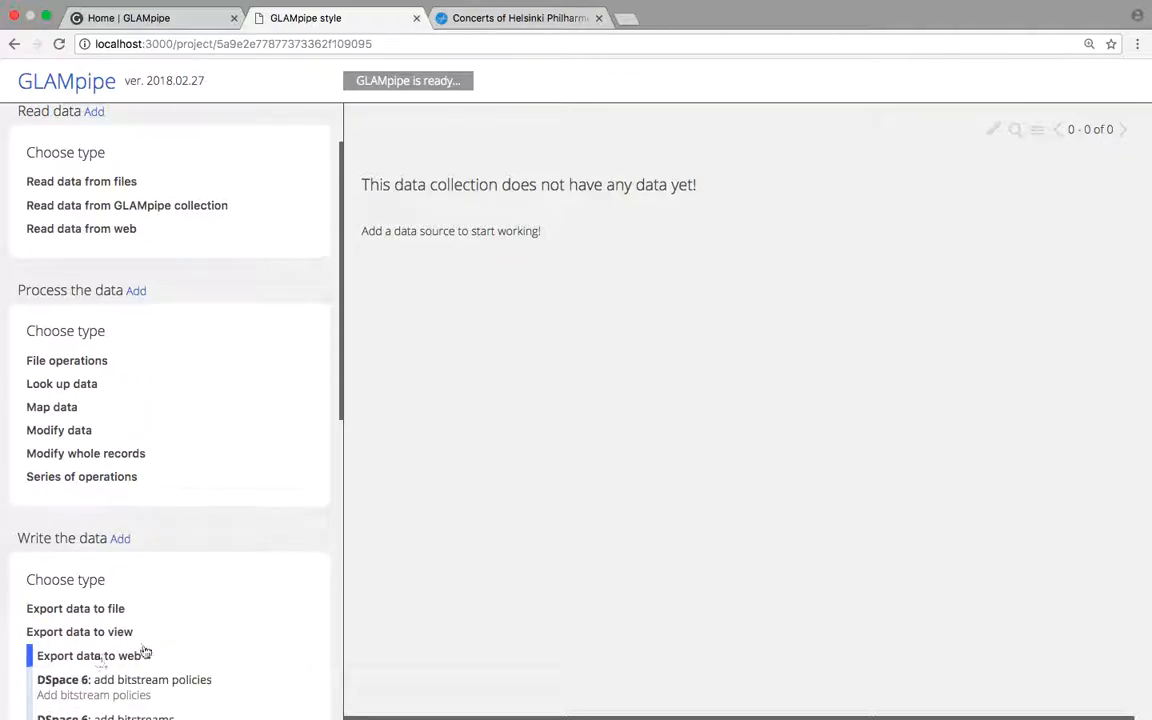
scroll(188, 638, down, 10)
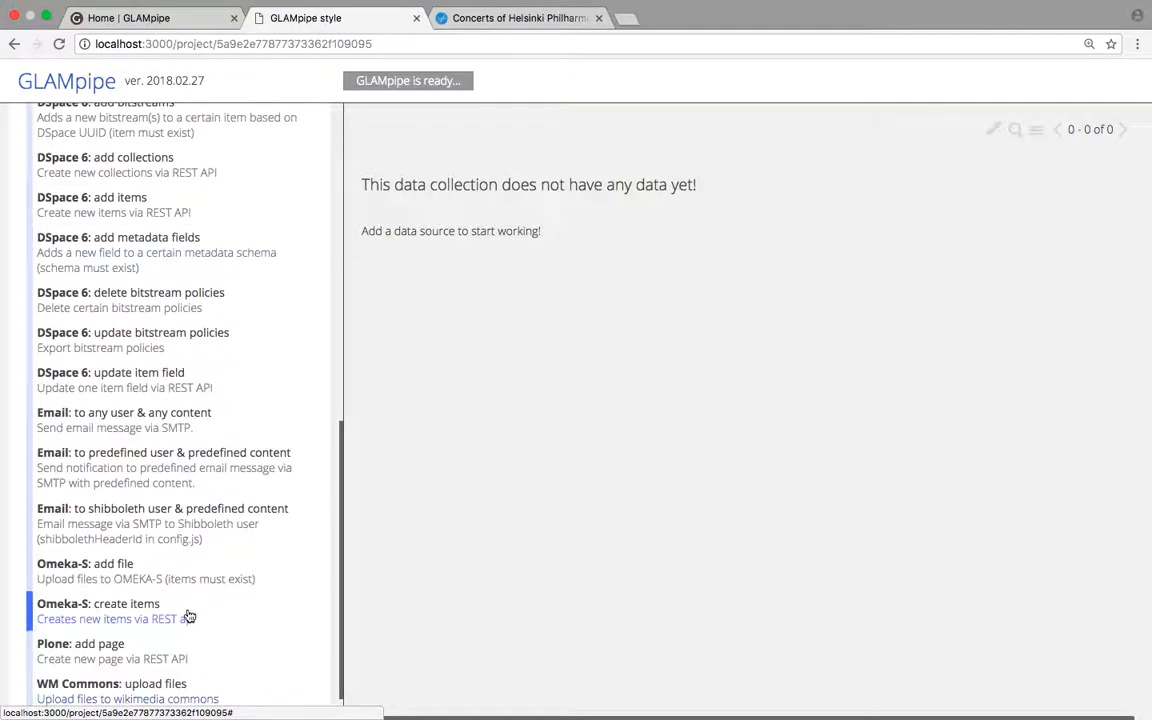
scroll(188, 618, down, 1)
scroll(188, 618, up, 3)
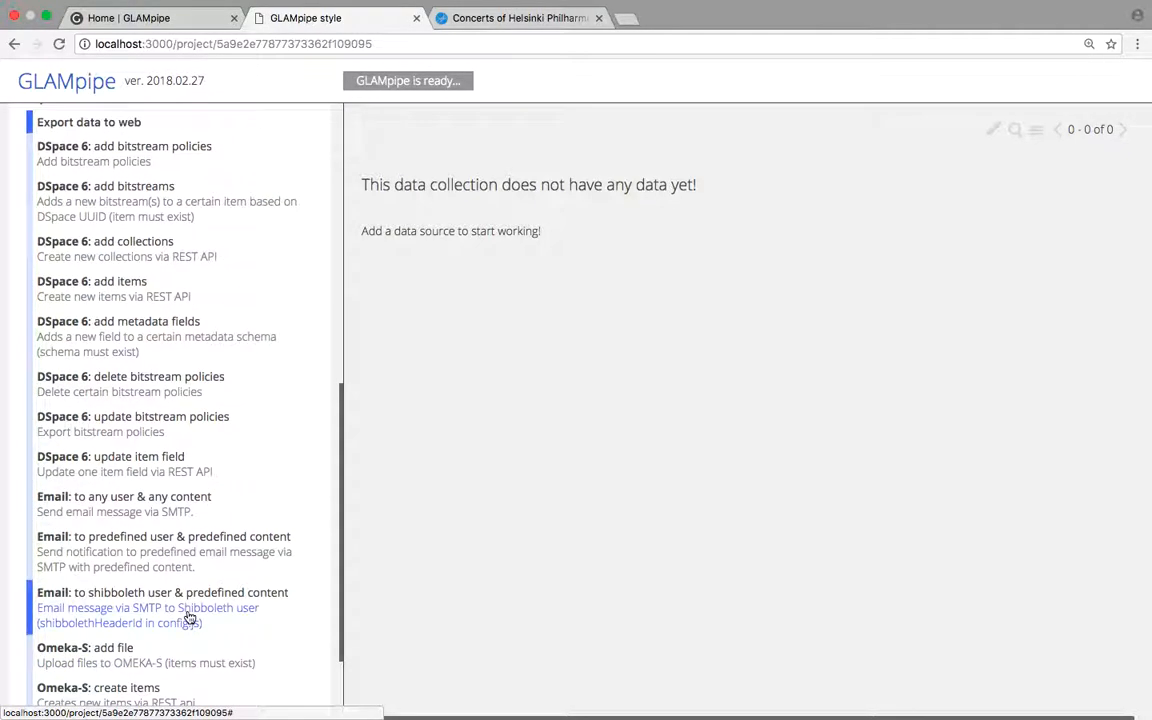
scroll(188, 618, up, 8)
scroll(188, 618, down, 8)
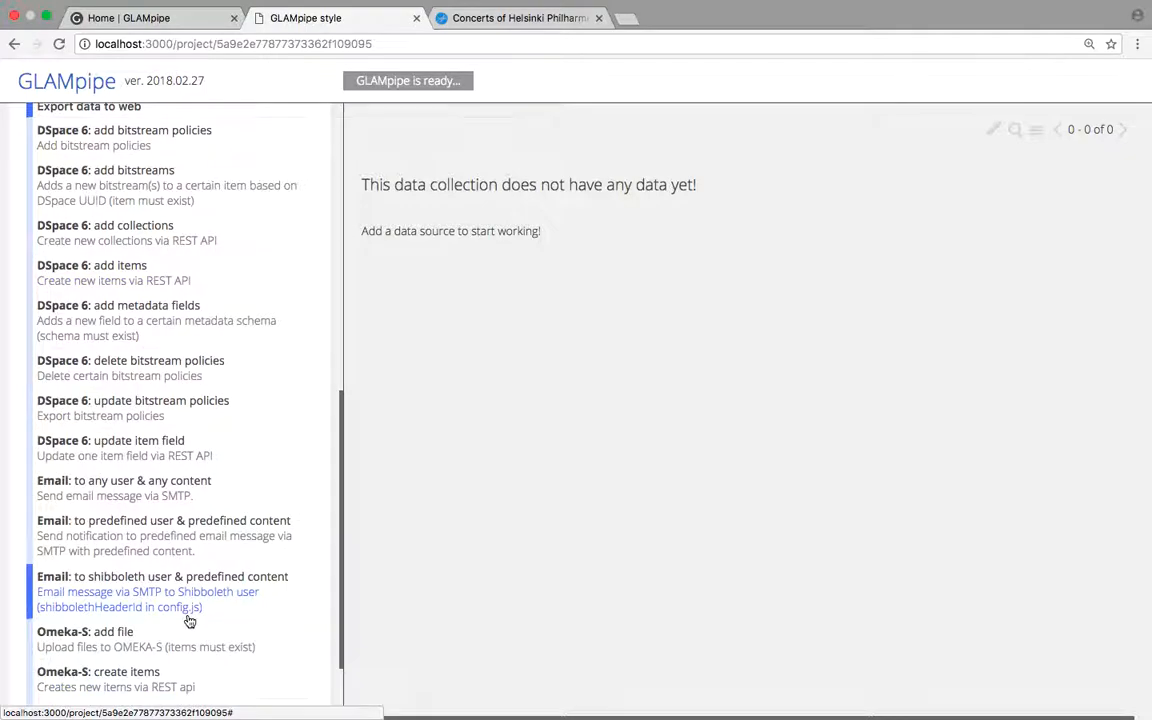
scroll(182, 590, up, 9)
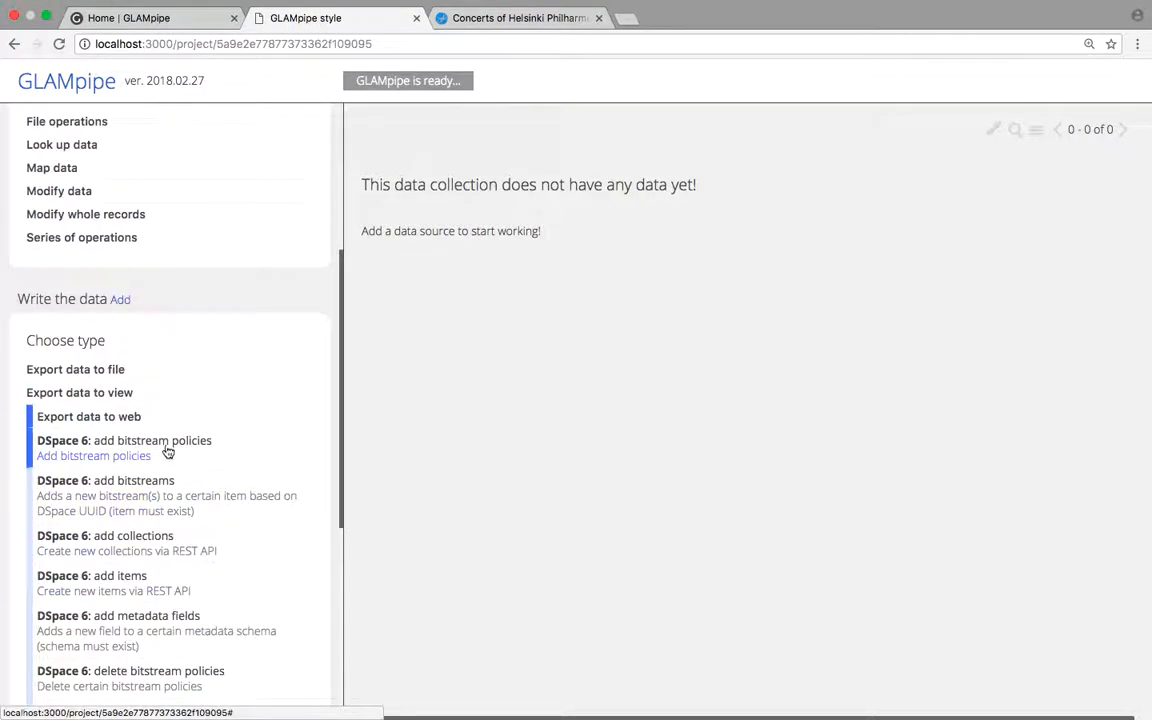
scroll(215, 424, up, 5)
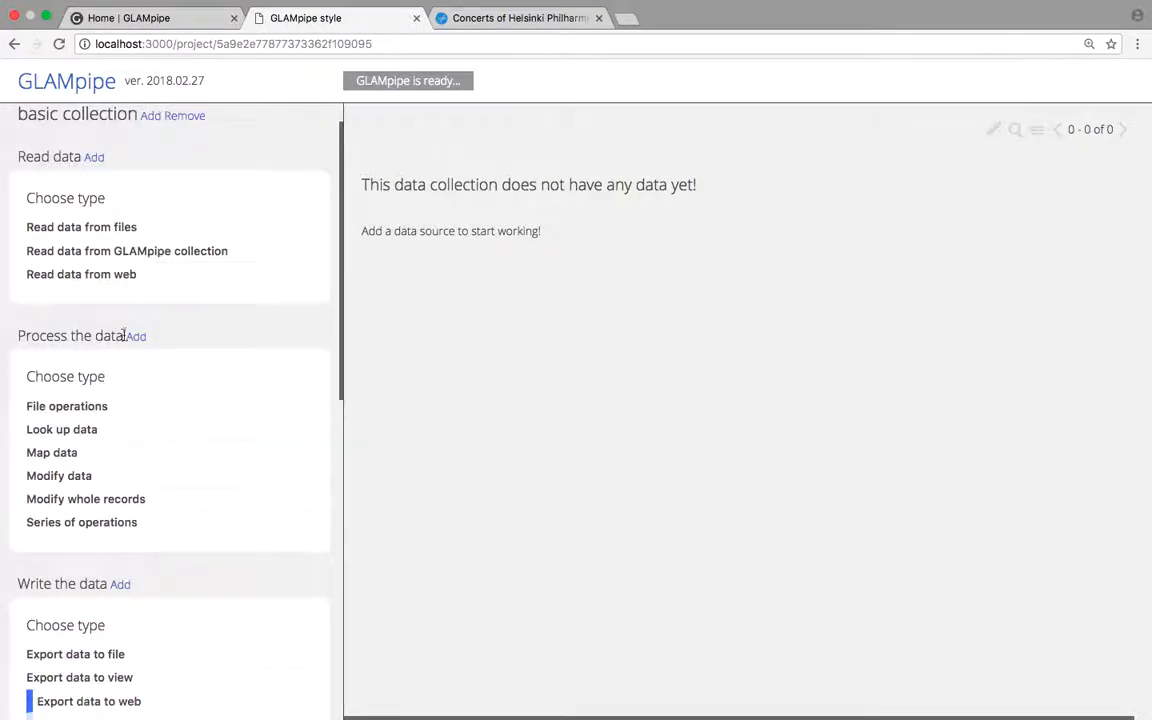
click(135, 338)
click(94, 158)
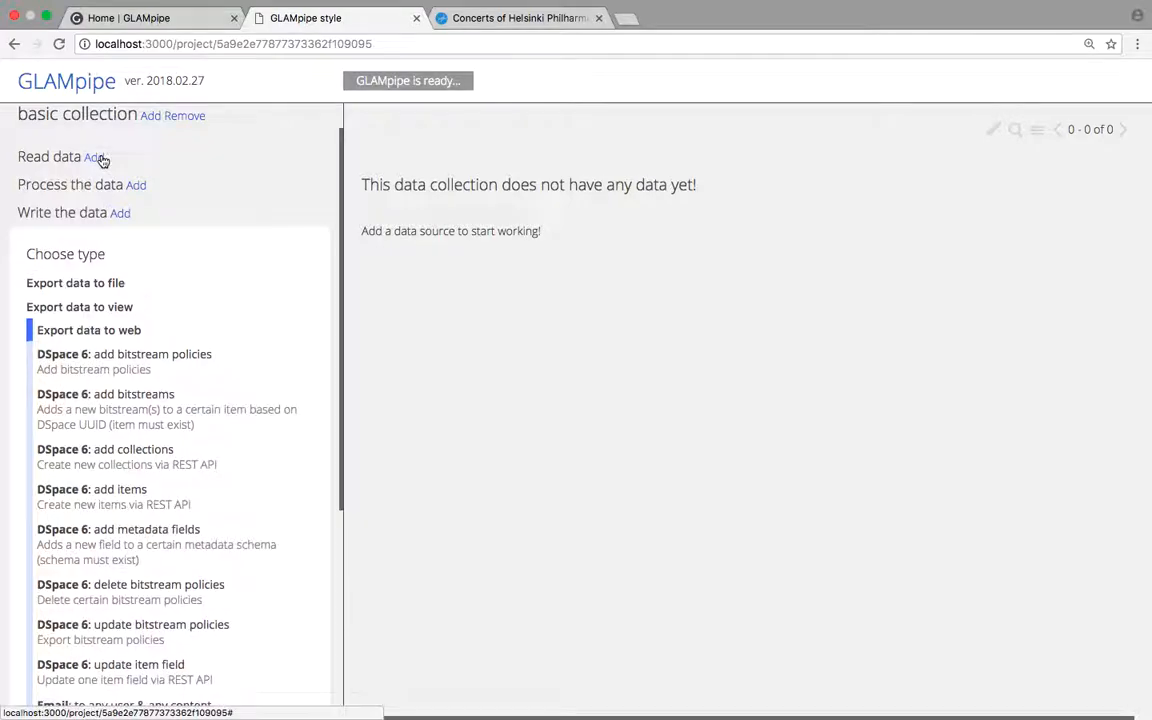
click(119, 214)
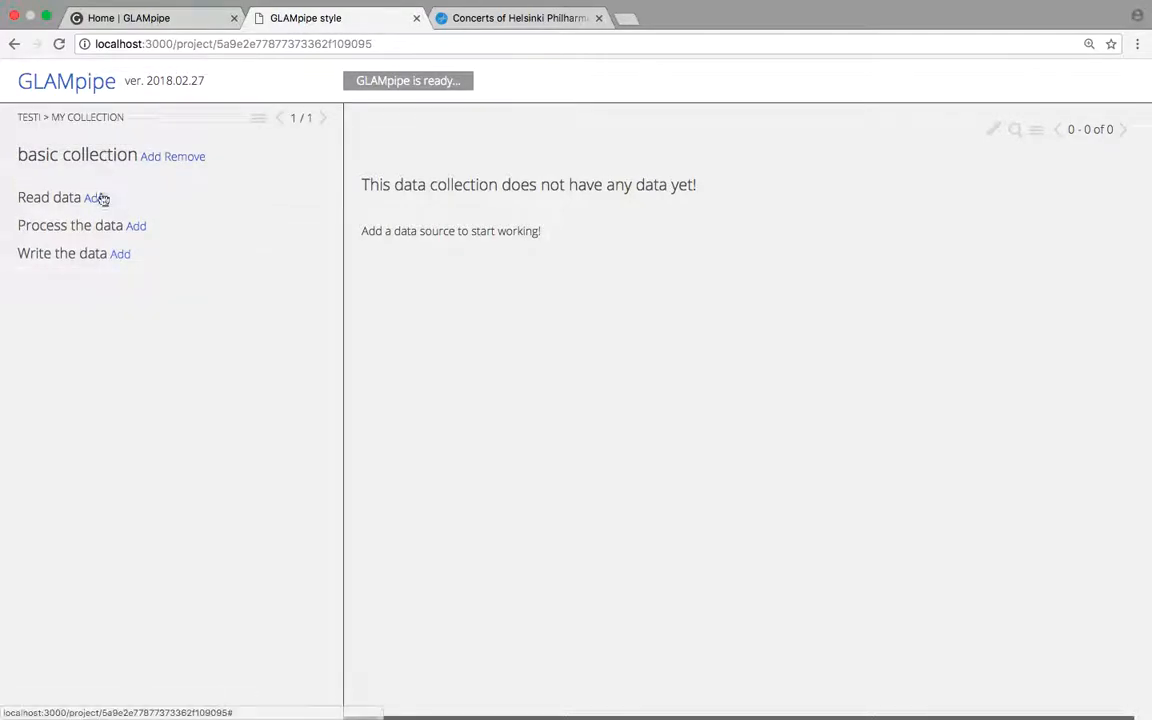
Step: Add an Import csv node to the collection using the file GLAMpipe-example1 (1).csv
click(96, 198)
click(92, 268)
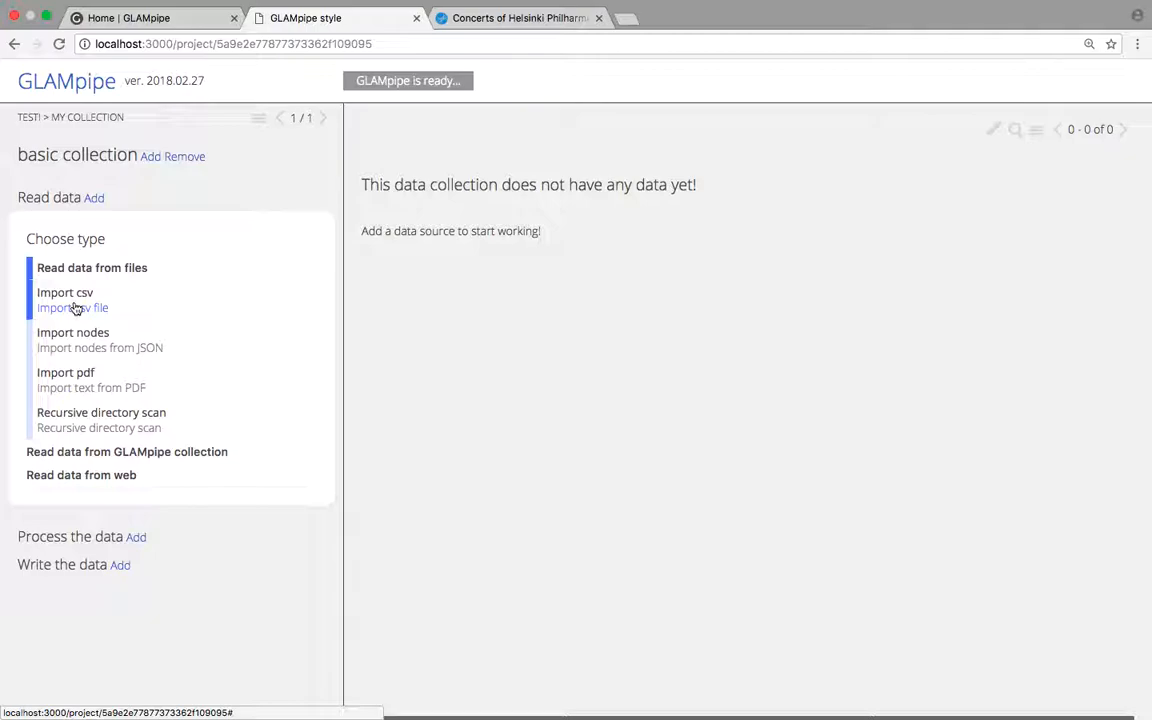
click(75, 309)
click(95, 318)
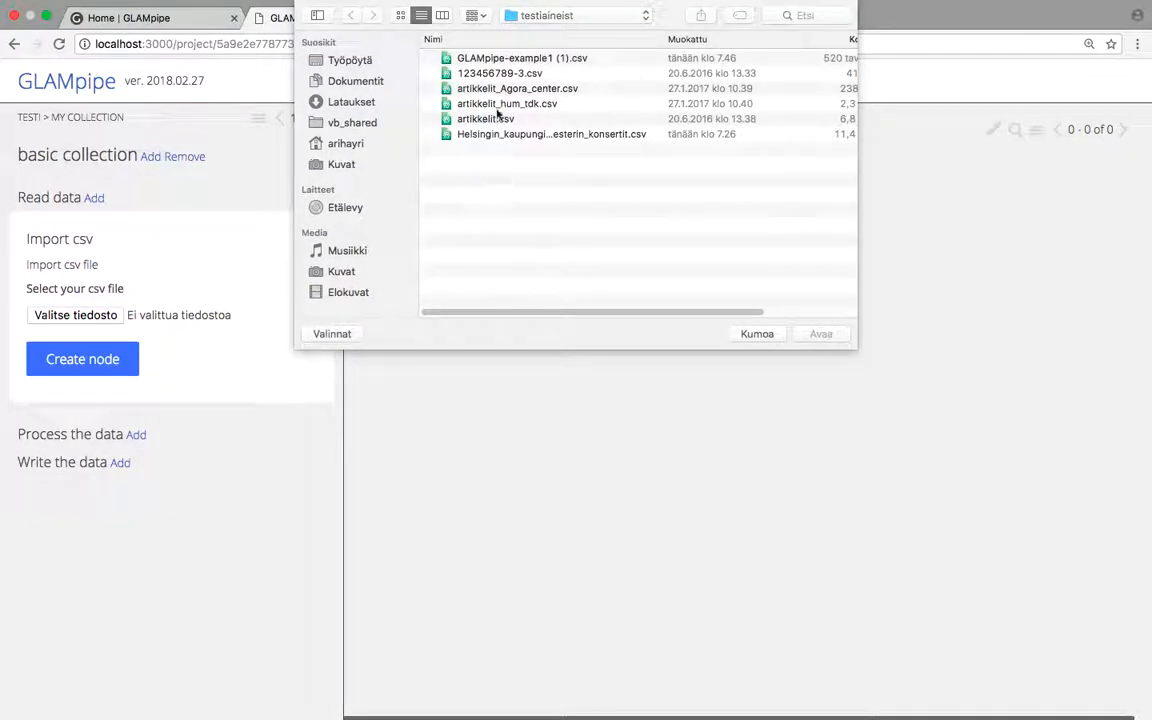
click(519, 59)
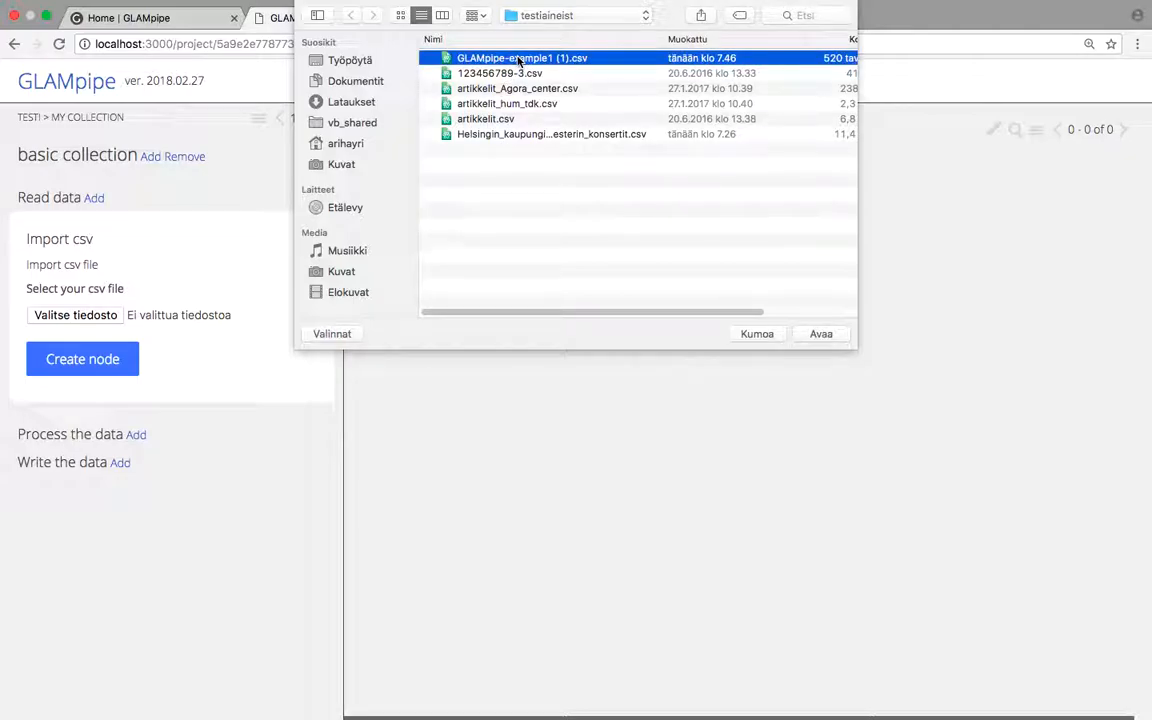
double_click(519, 59)
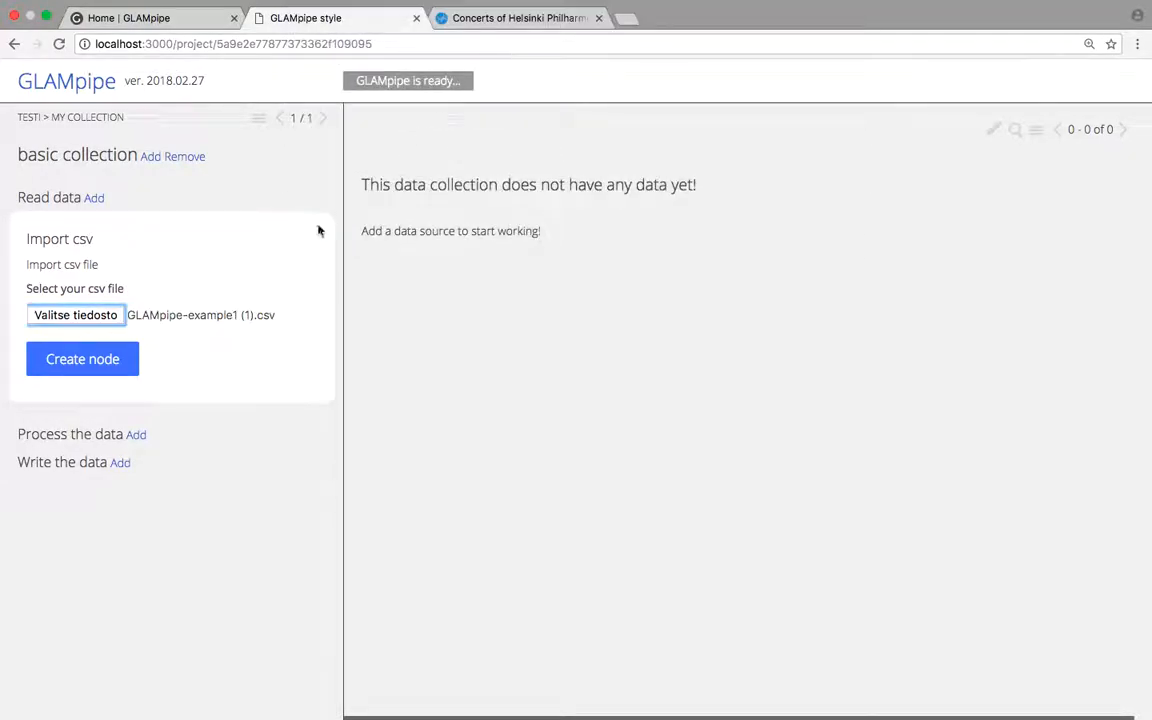
click(90, 360)
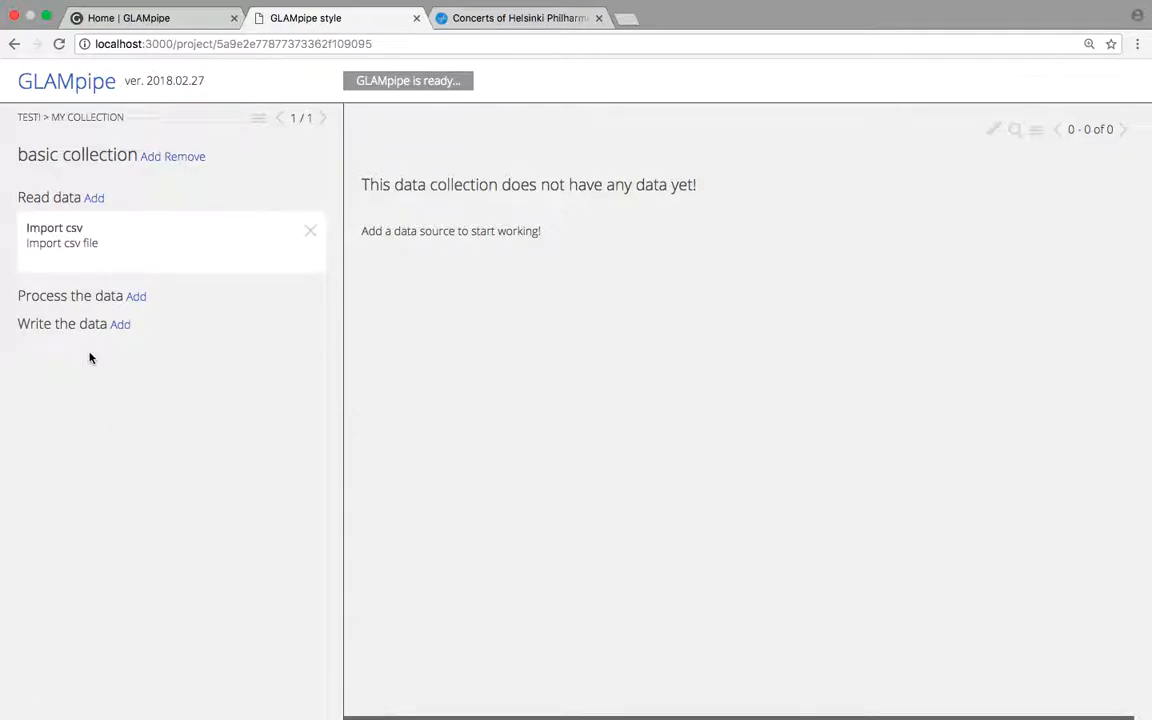
Step: Open the Import csv node's settings and import the data with the default comma separator and UTF-8 encoding
click(151, 244)
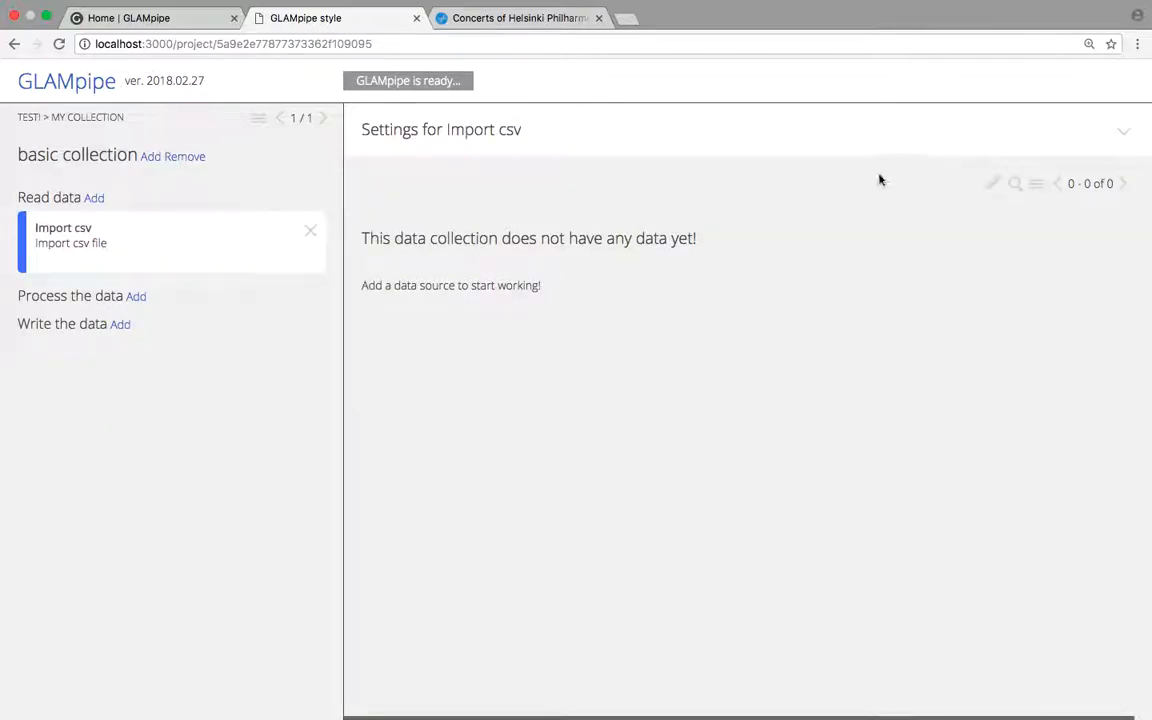
click(1125, 133)
click(1124, 134)
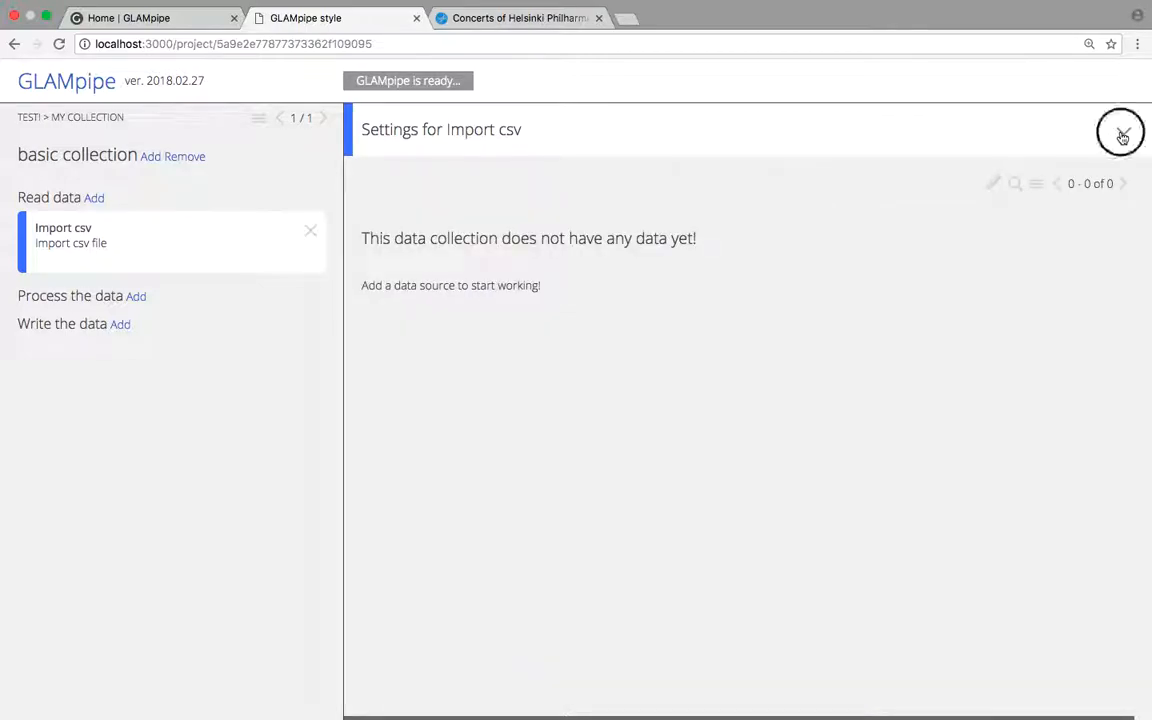
click(1122, 136)
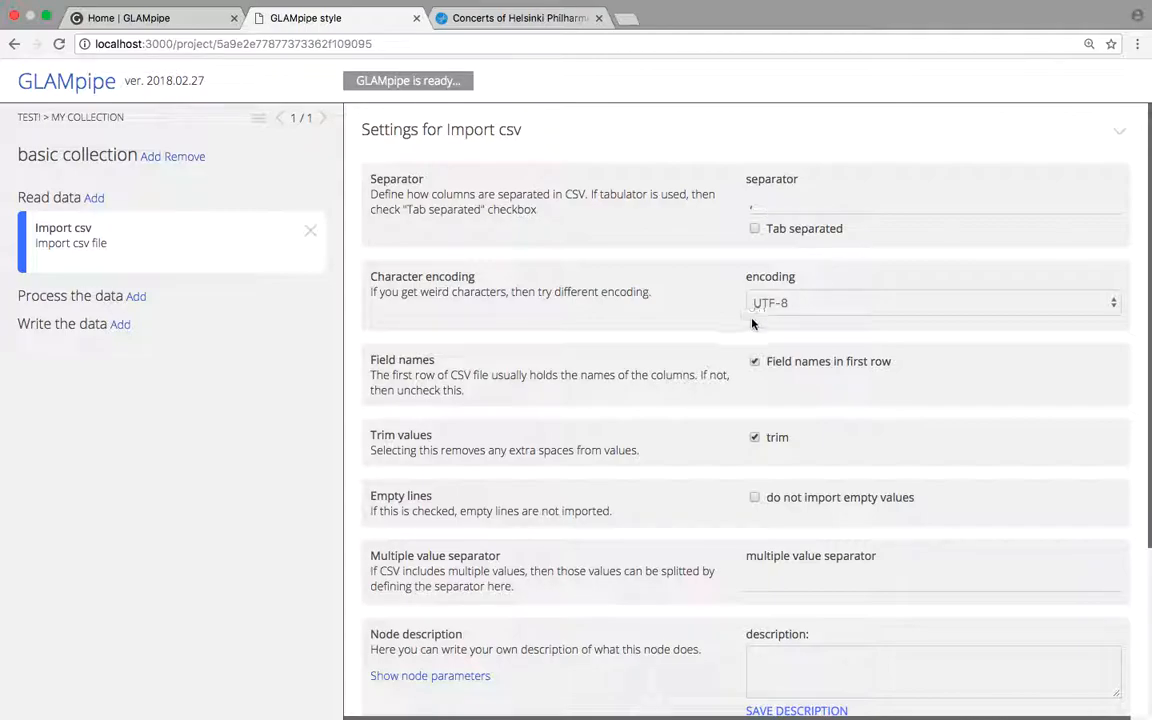
scroll(815, 340, down, 3)
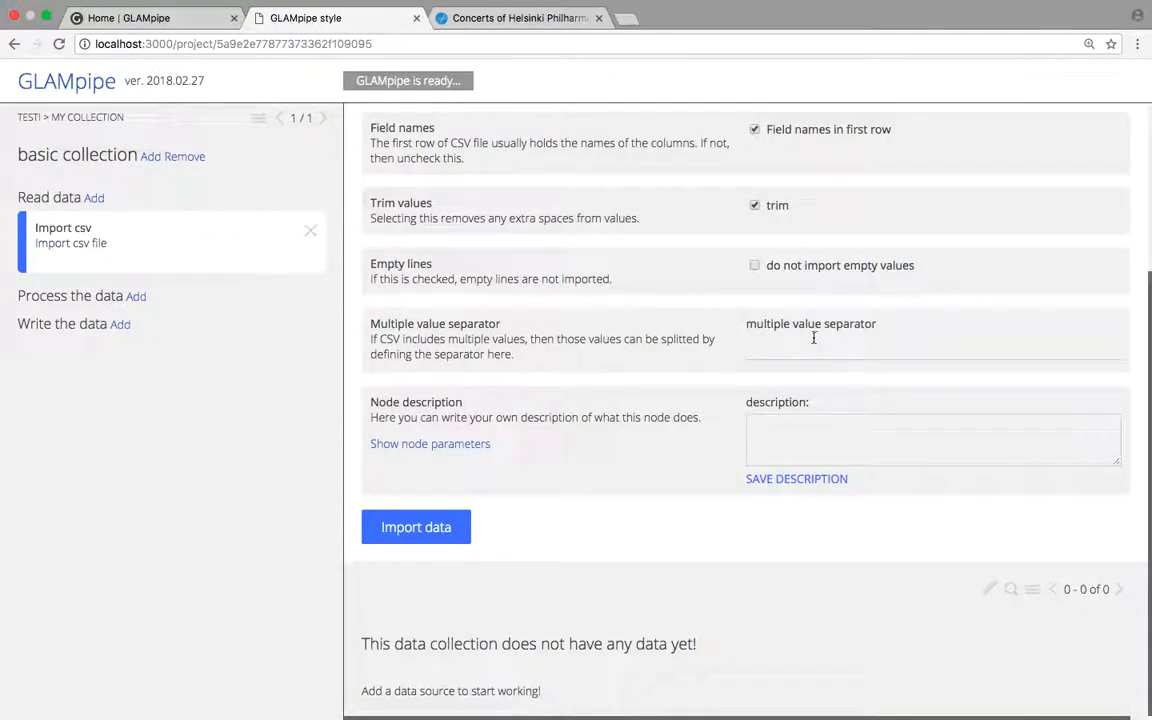
click(397, 528)
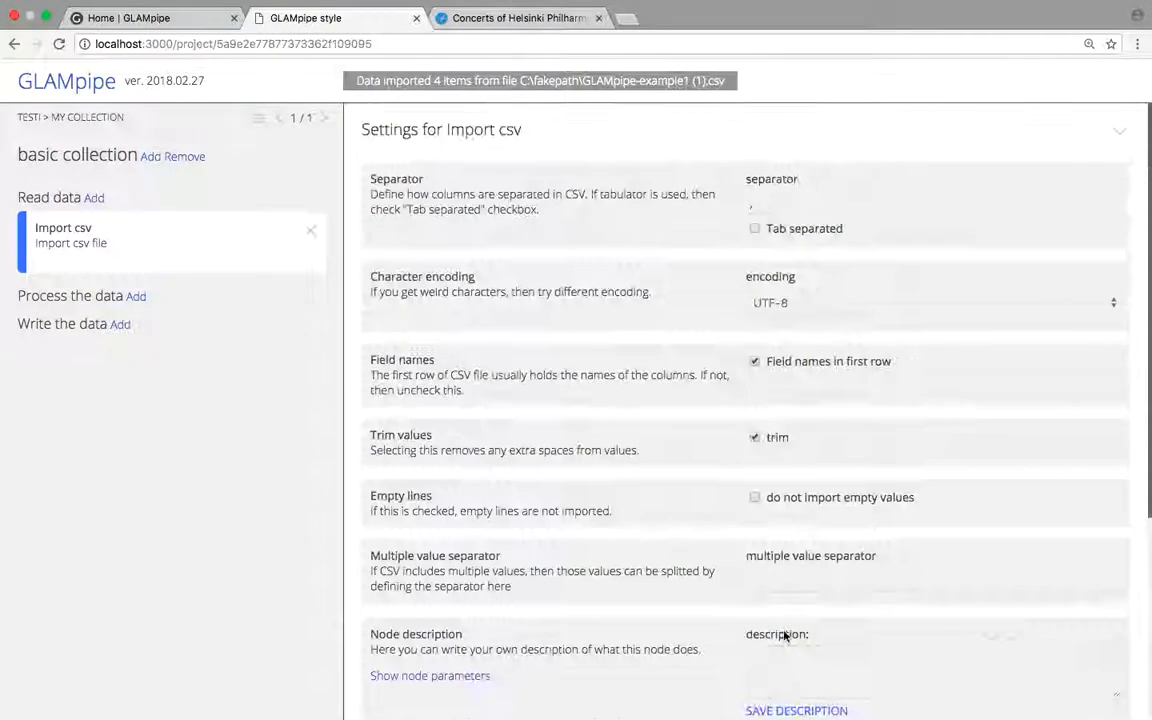
Step: Collapse the import settings and examine how multiple names are separated in the author values of the imported records
click(797, 131)
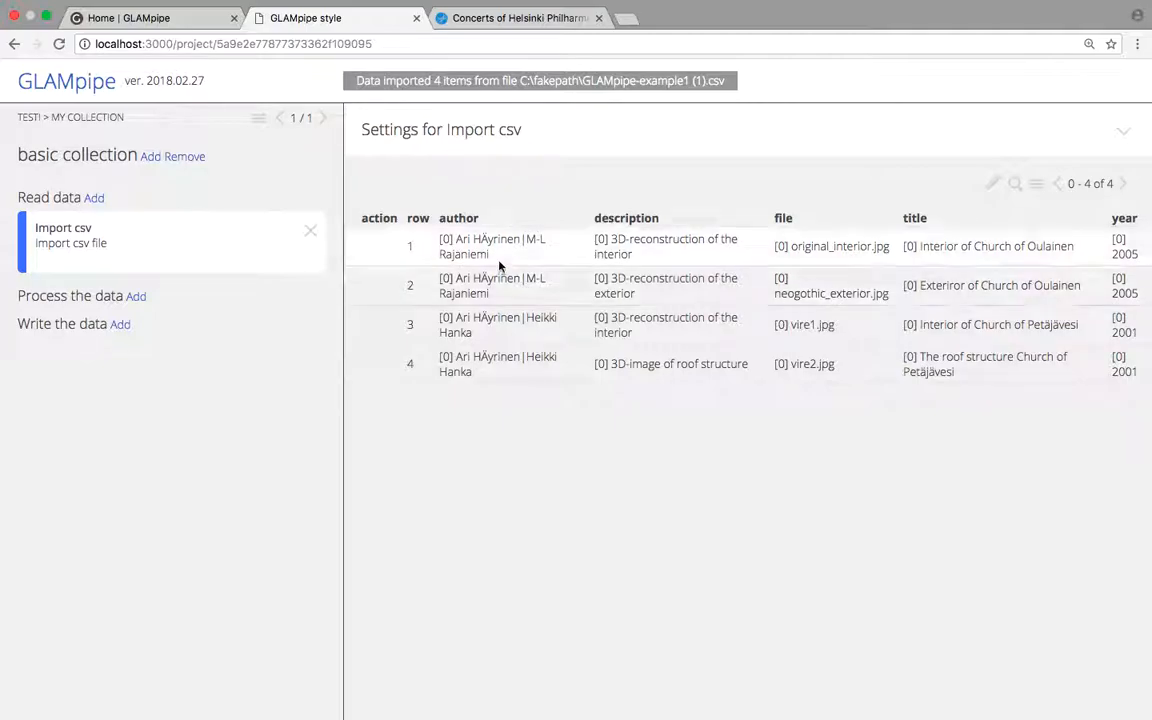
drag(491, 256, 524, 242)
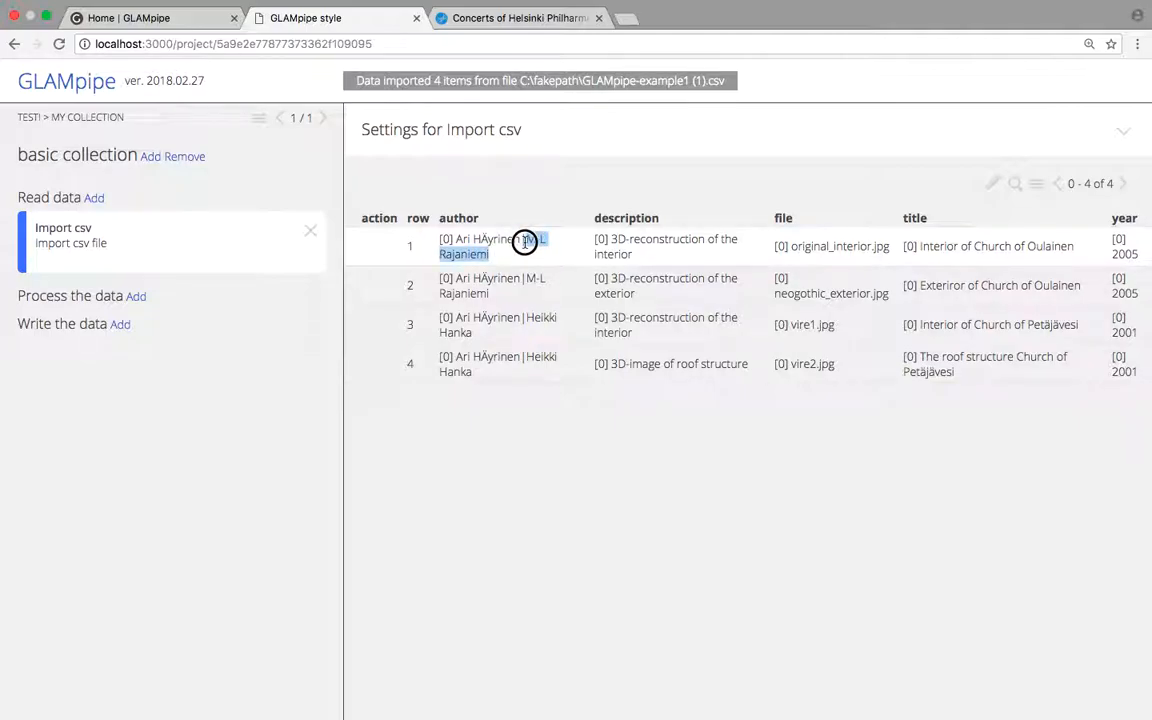
drag(474, 373, 470, 356)
drag(527, 279, 458, 244)
click(524, 239)
click(491, 255)
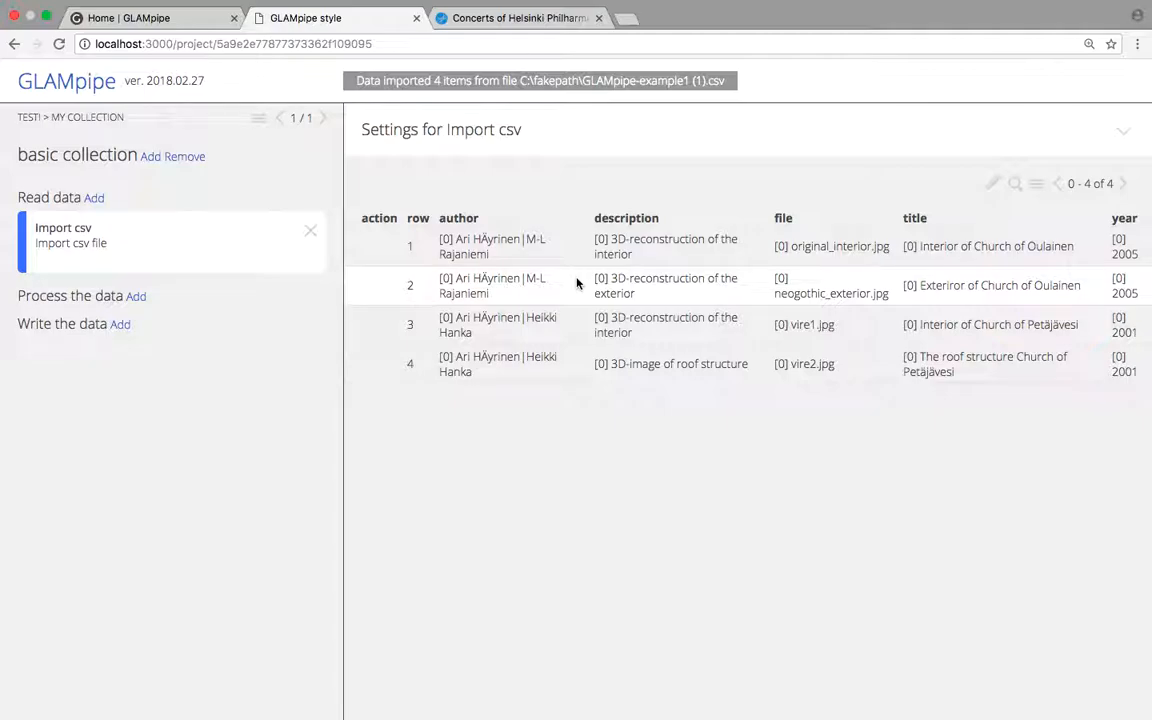
double_click(524, 239)
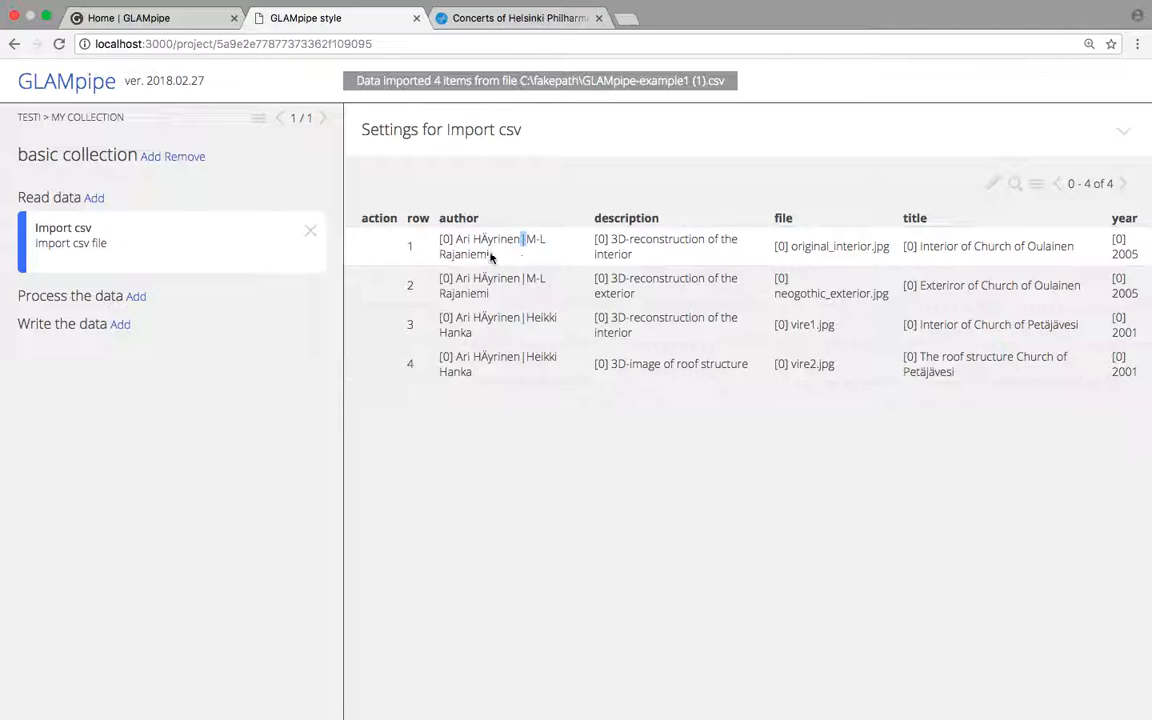
click(491, 251)
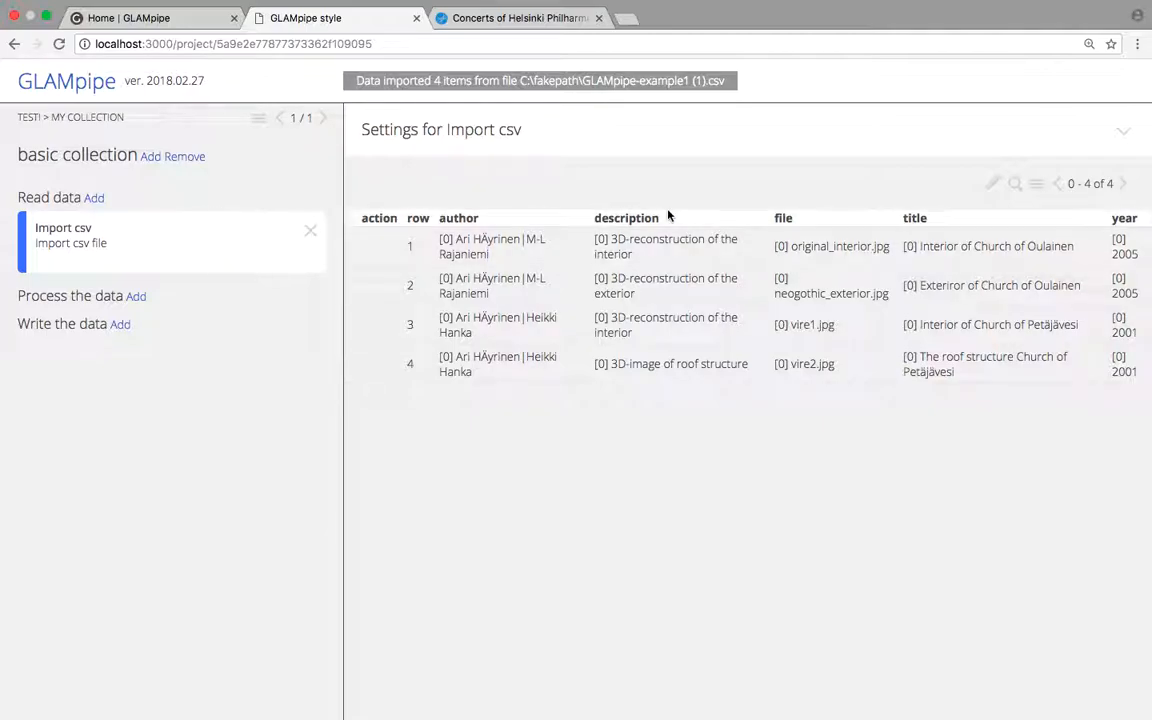
Step: Set the Import csv node's multiple value separator to "|" and import the data again
click(704, 127)
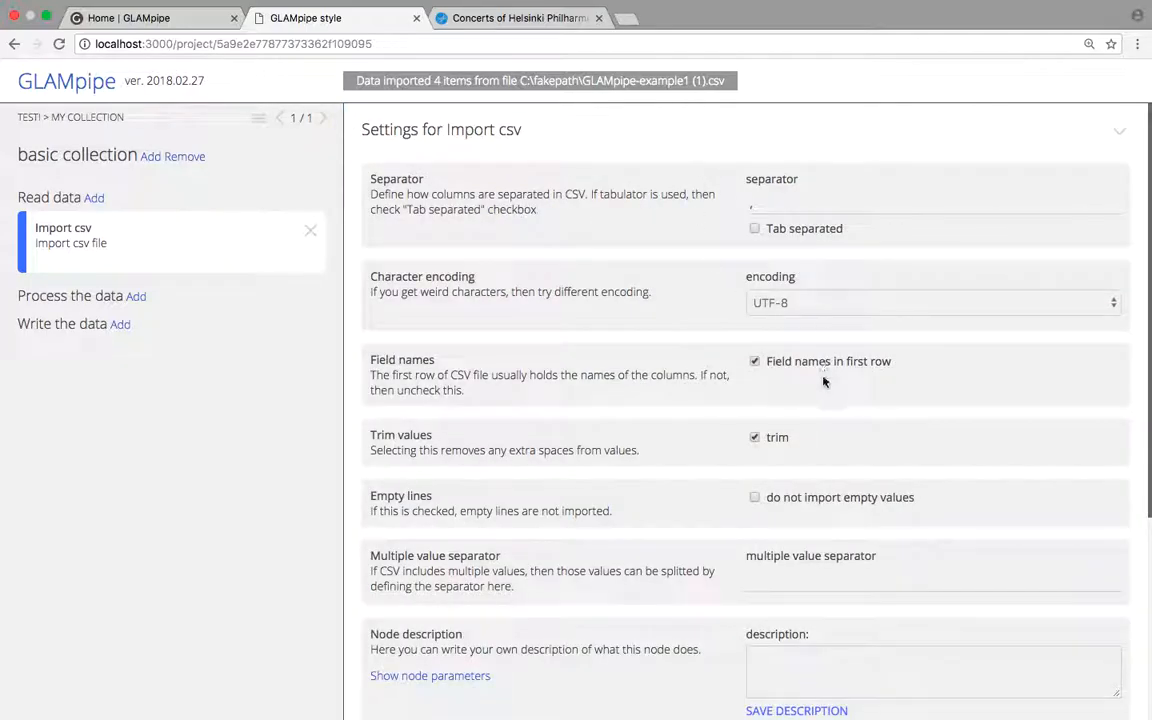
scroll(820, 420, down, 2)
click(752, 465)
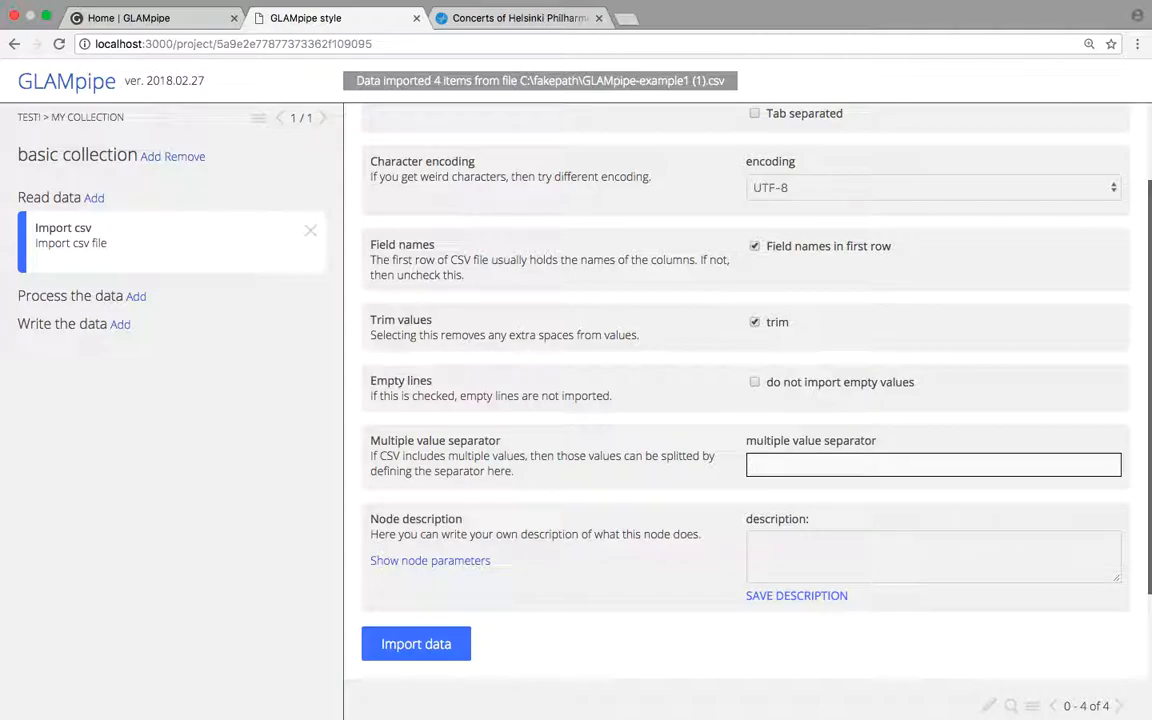
text(|)
click(426, 645)
scroll(605, 587, down, 2)
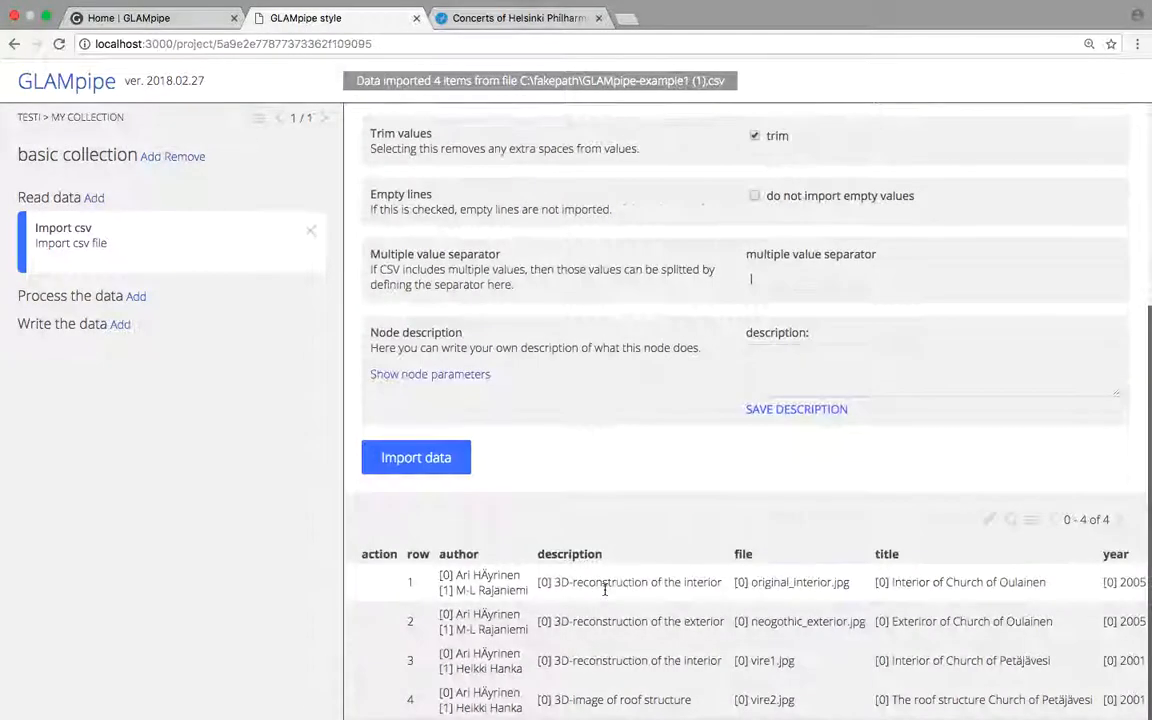
Step: Examine how the author values are split and indexed in each record, and compare them with the title field
drag(457, 575, 722, 584)
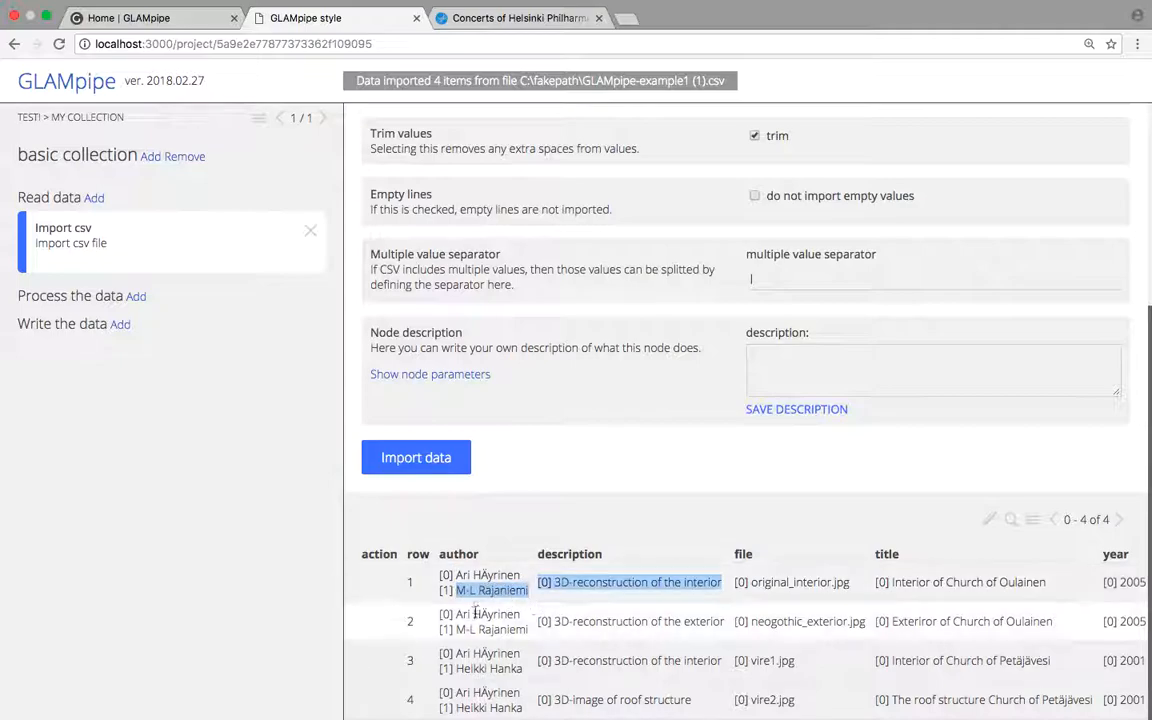
click(447, 578)
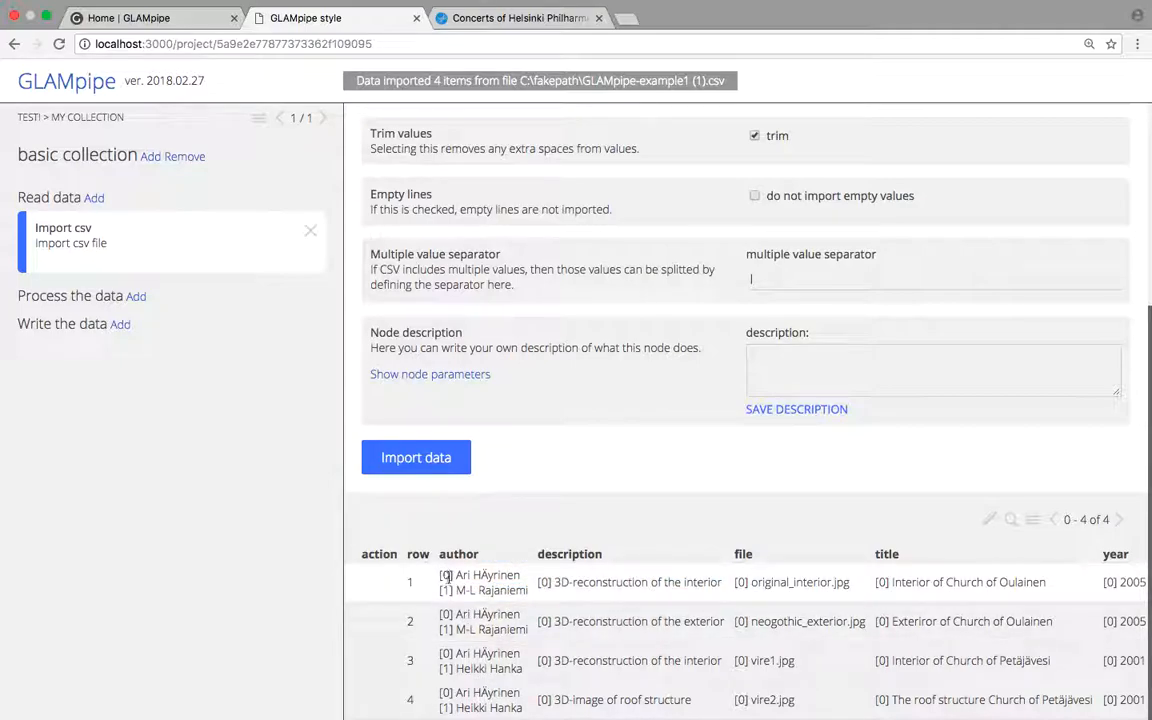
click(445, 592)
double_click(445, 591)
double_click(446, 616)
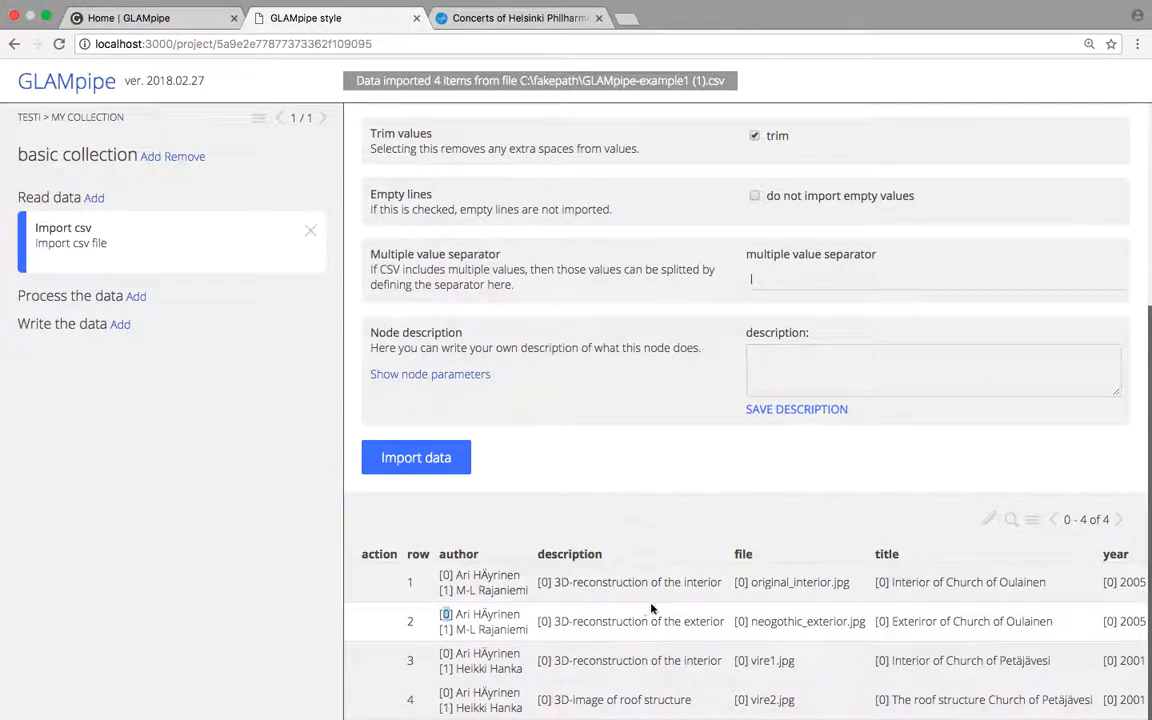
click(884, 581)
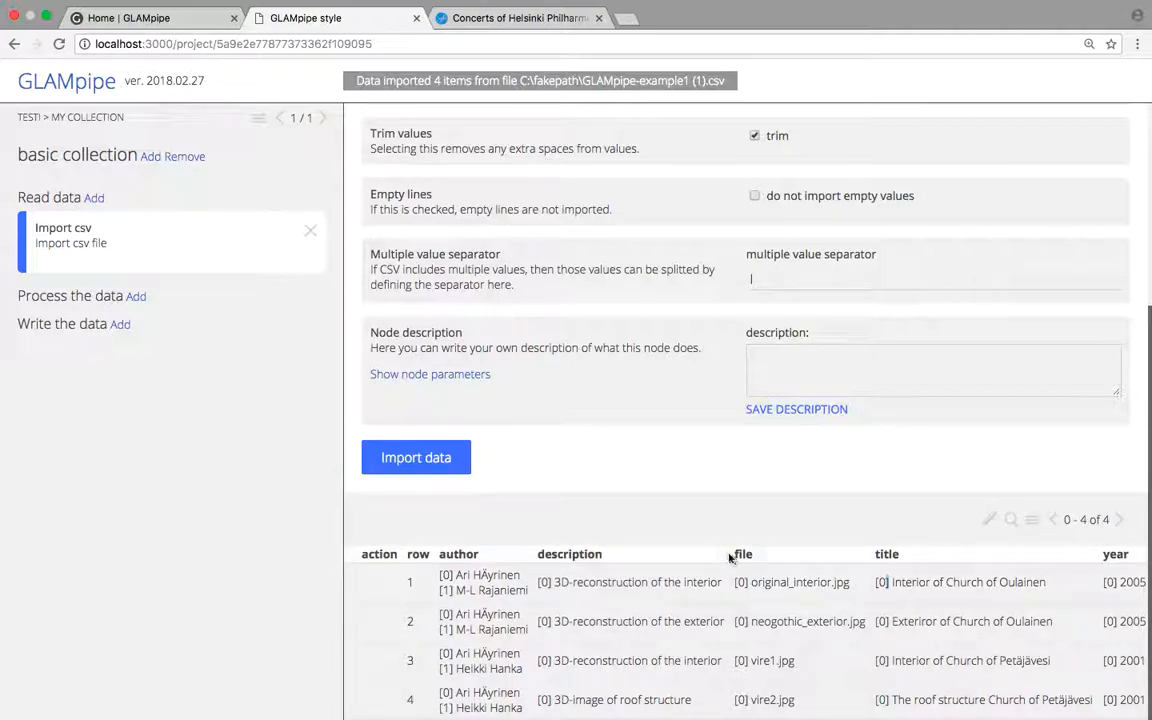
double_click(444, 576)
double_click(446, 590)
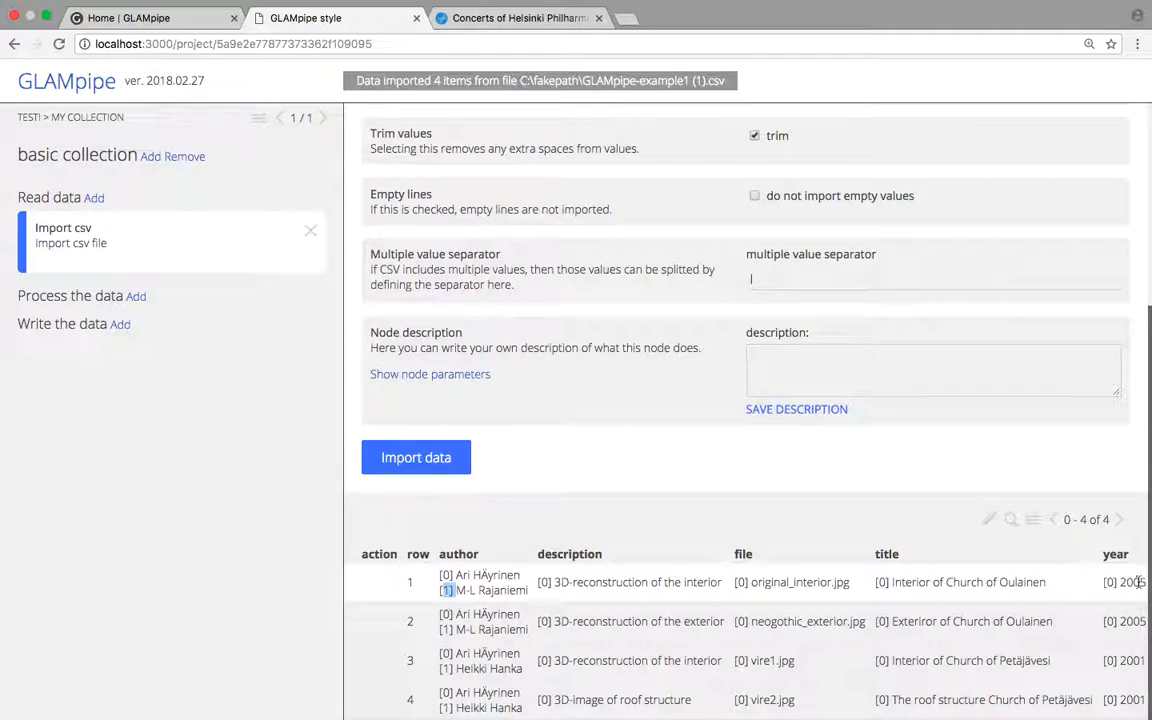
drag(1050, 584, 906, 585)
click(936, 589)
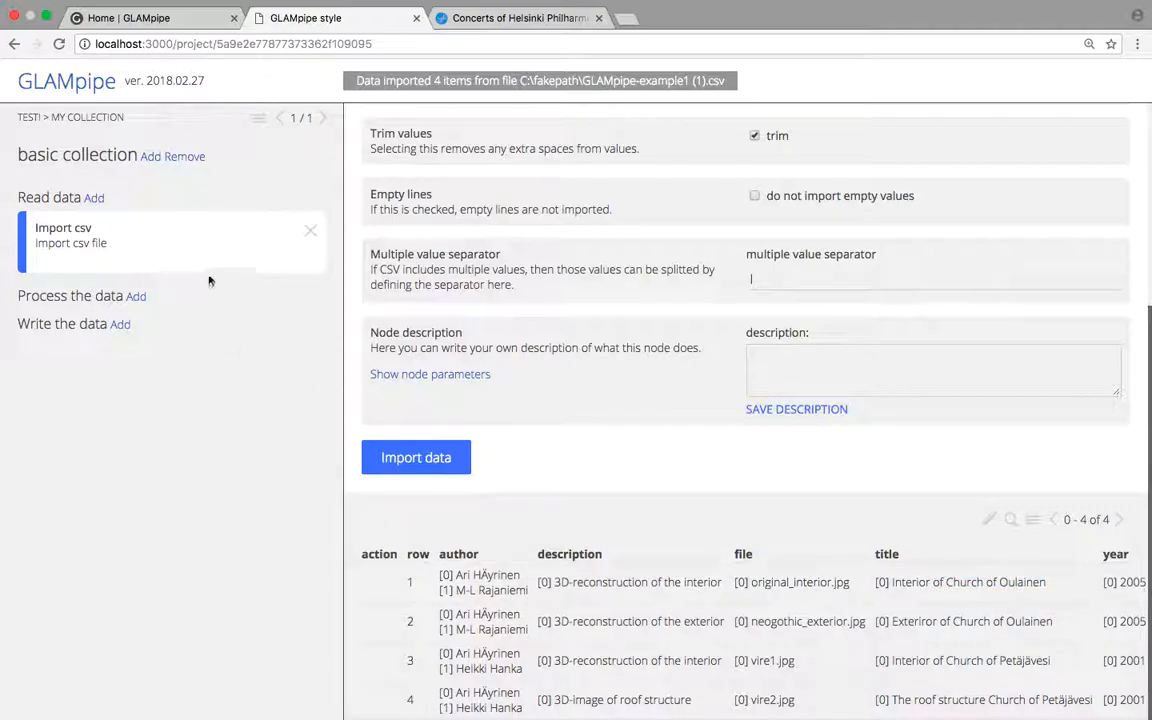
Step: Add a Multiple fields: concatenate fields node from the Modify data processing type, with new_title as its output field
click(138, 298)
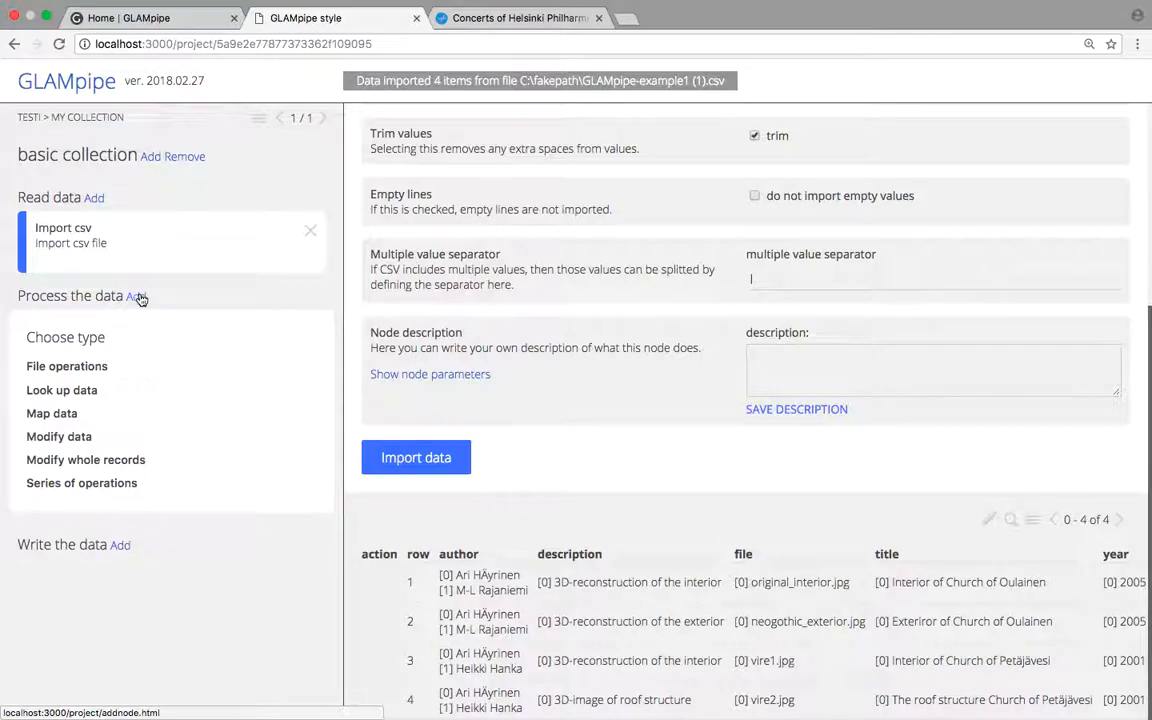
click(70, 438)
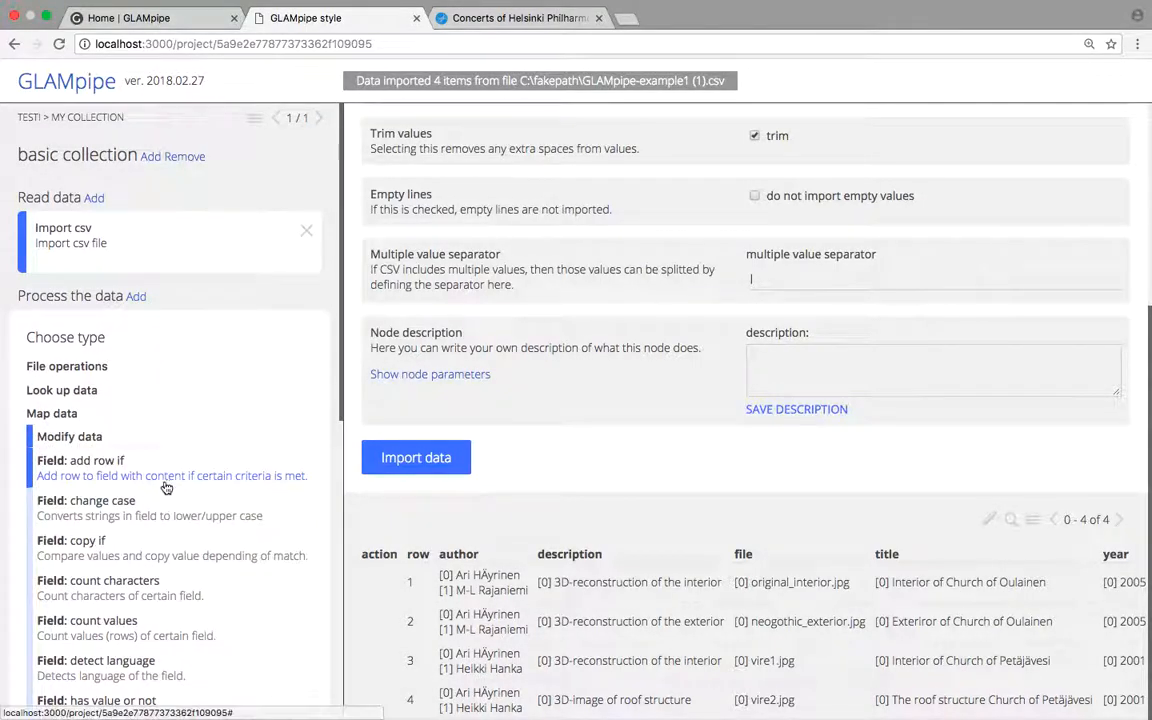
scroll(150, 450, down, 3)
scroll(165, 495, down, 3)
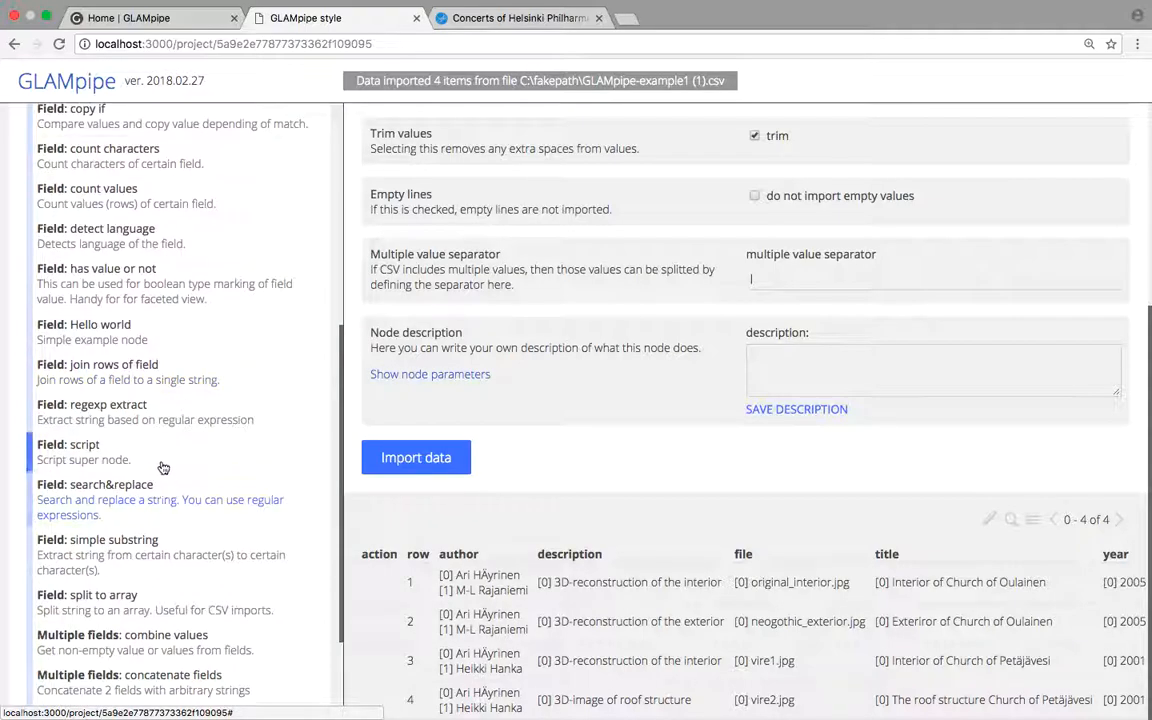
scroll(175, 513, down, 3)
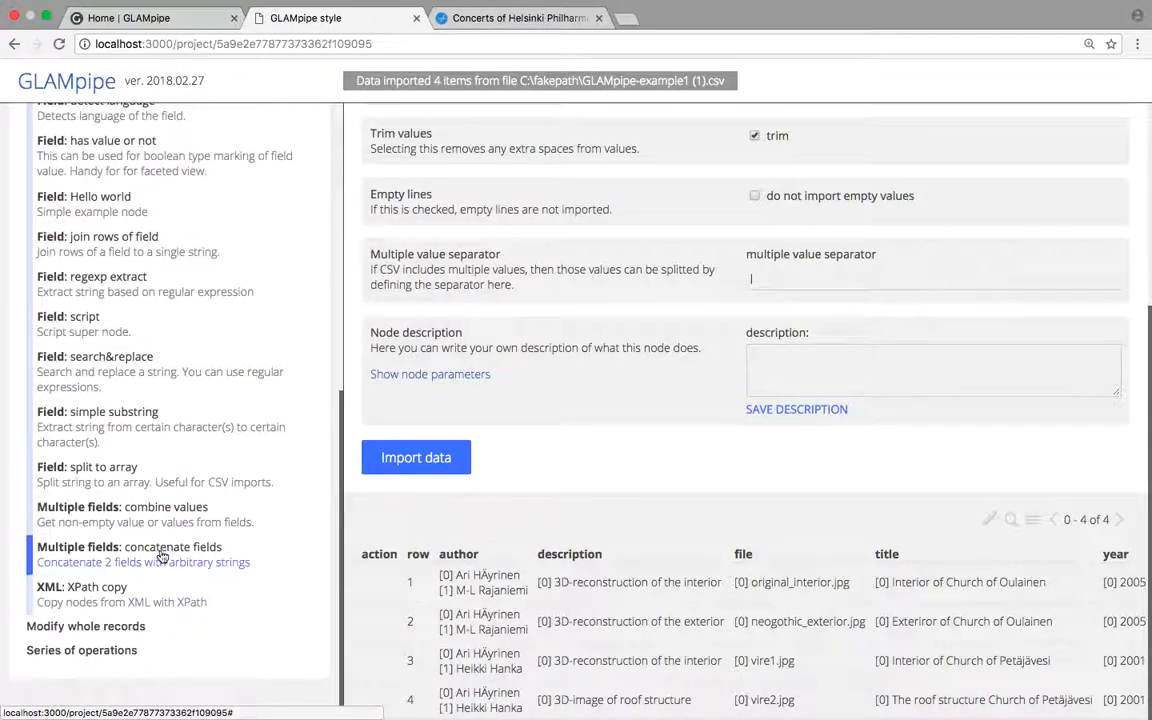
click(163, 556)
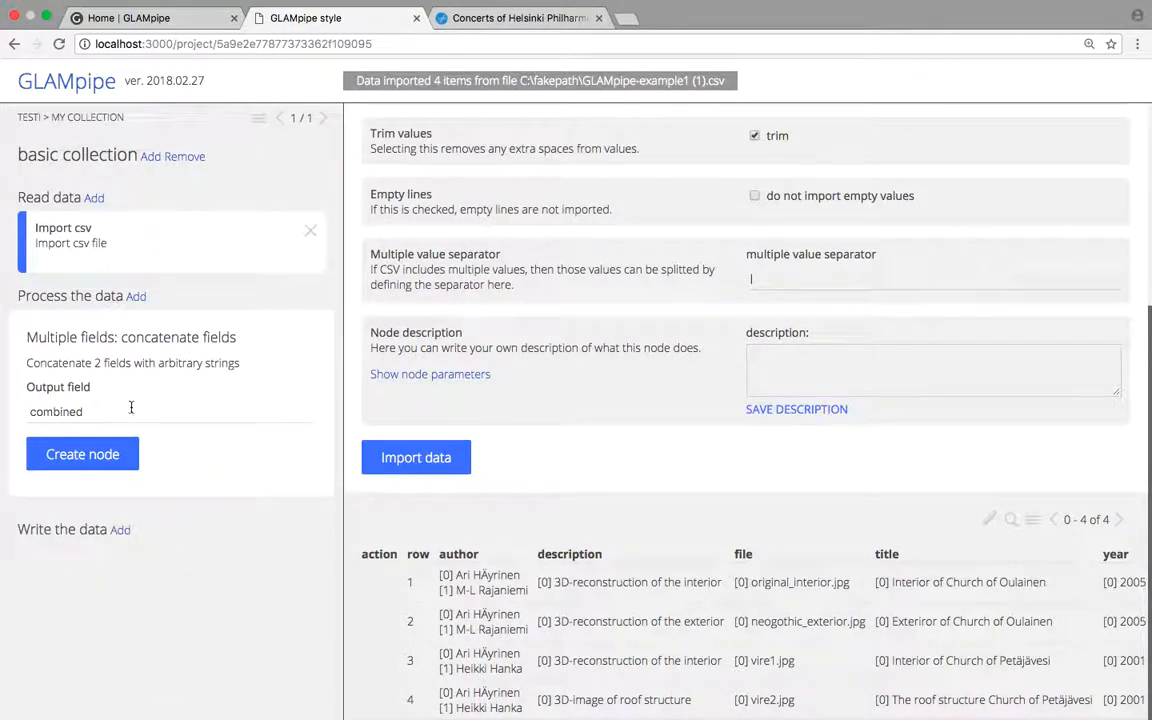
drag(86, 411, 30, 410)
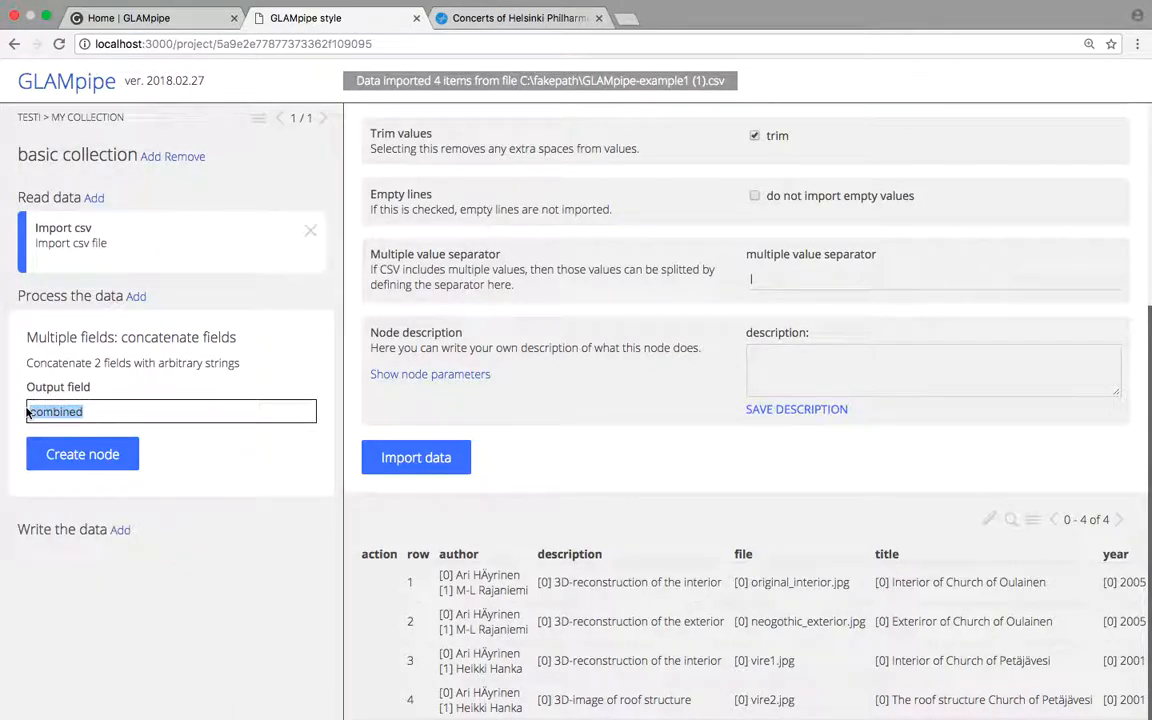
text(new_title)
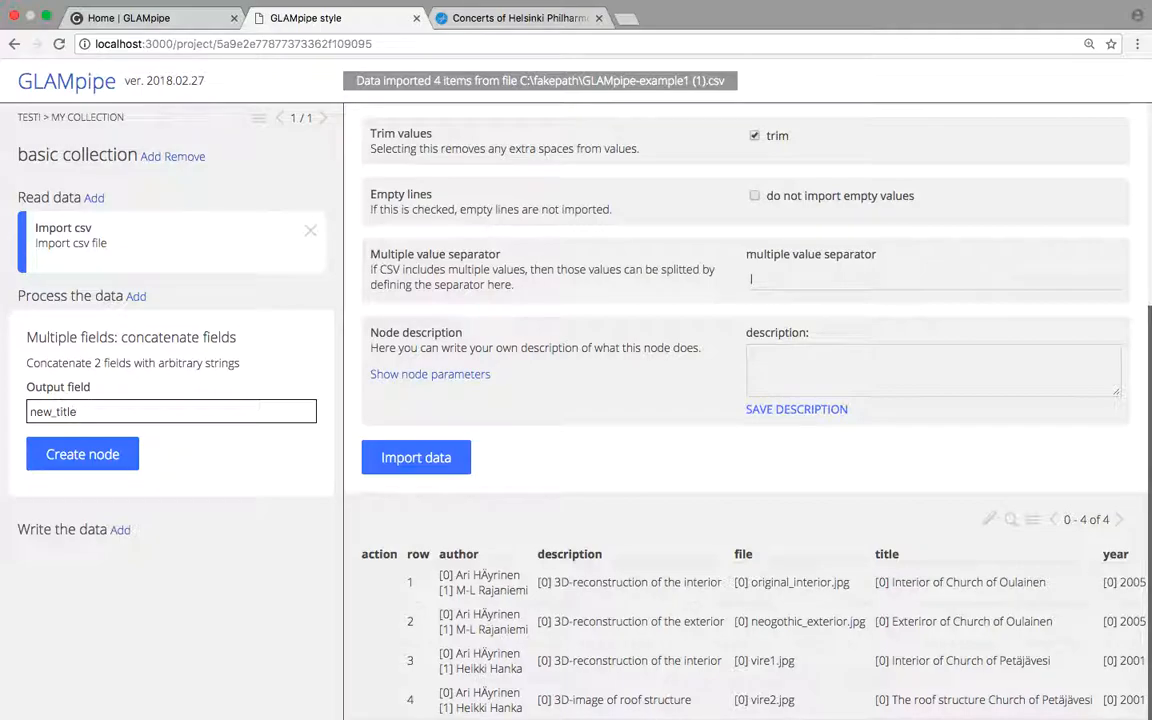
click(82, 455)
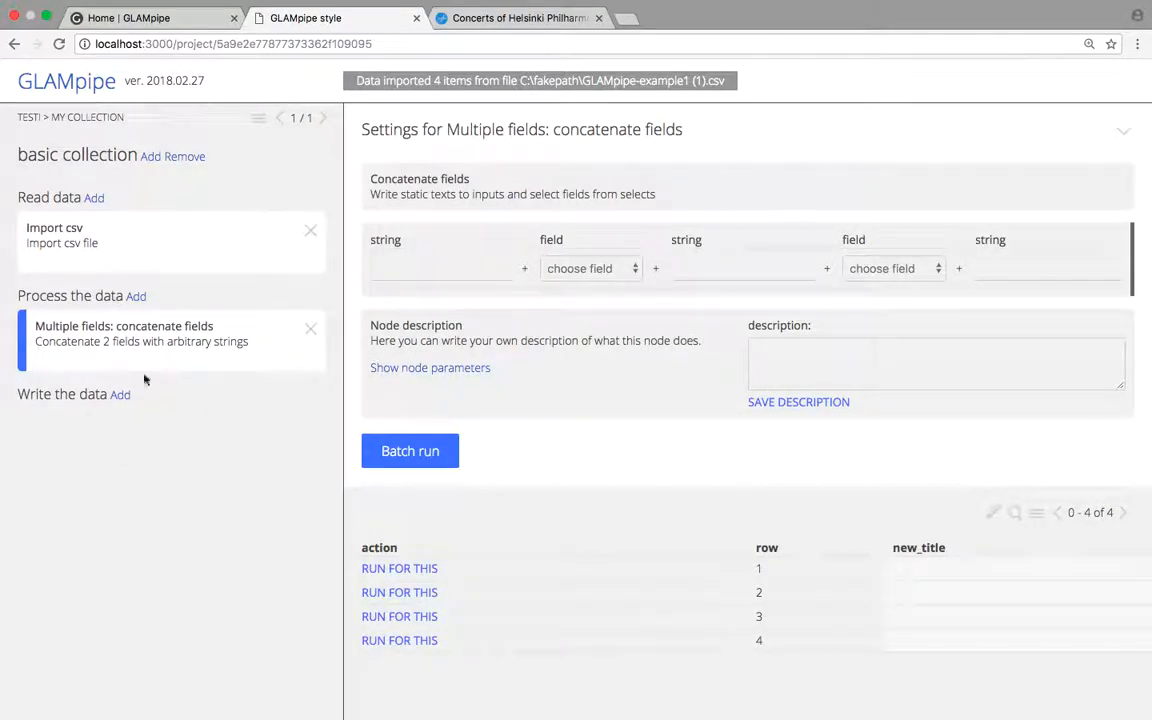
Step: Set the node to concatenate the title field with the year field and run it for the first record
click(460, 270)
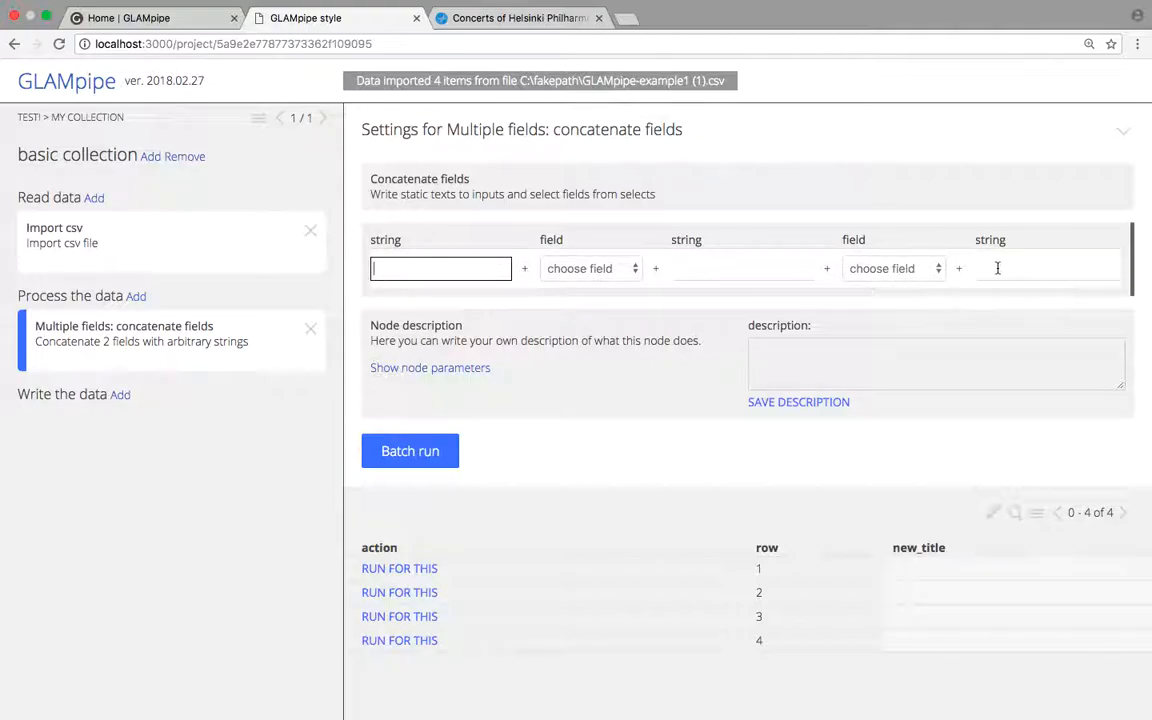
click(633, 268)
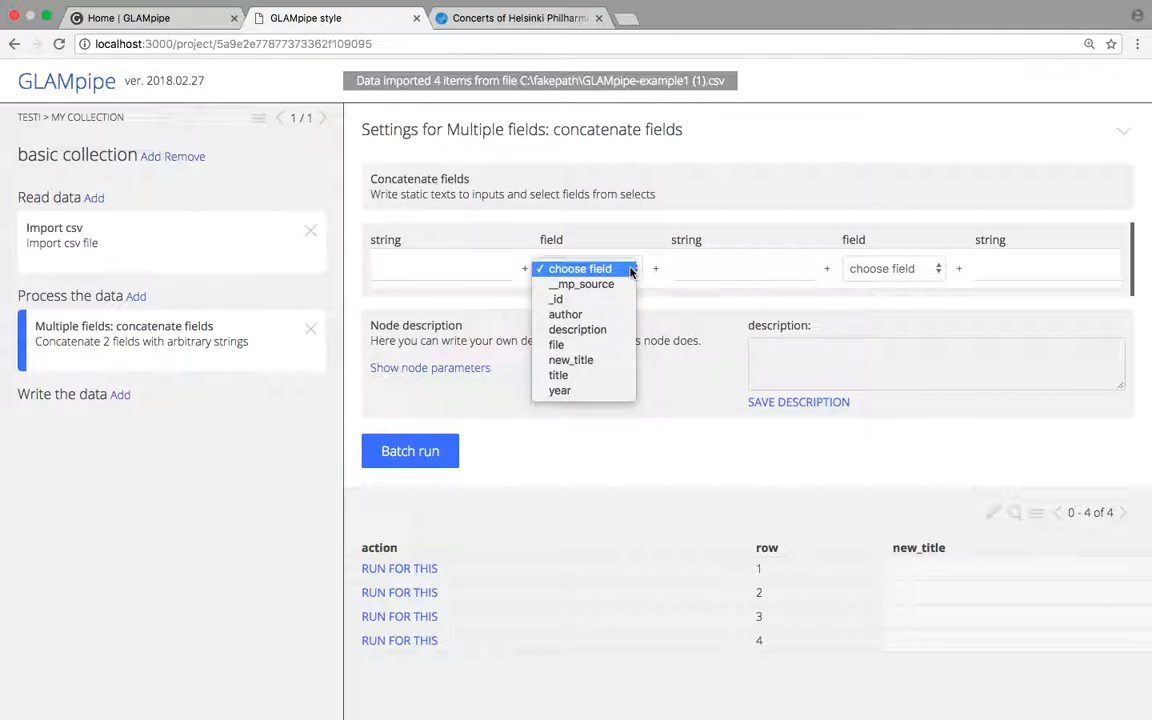
click(560, 389)
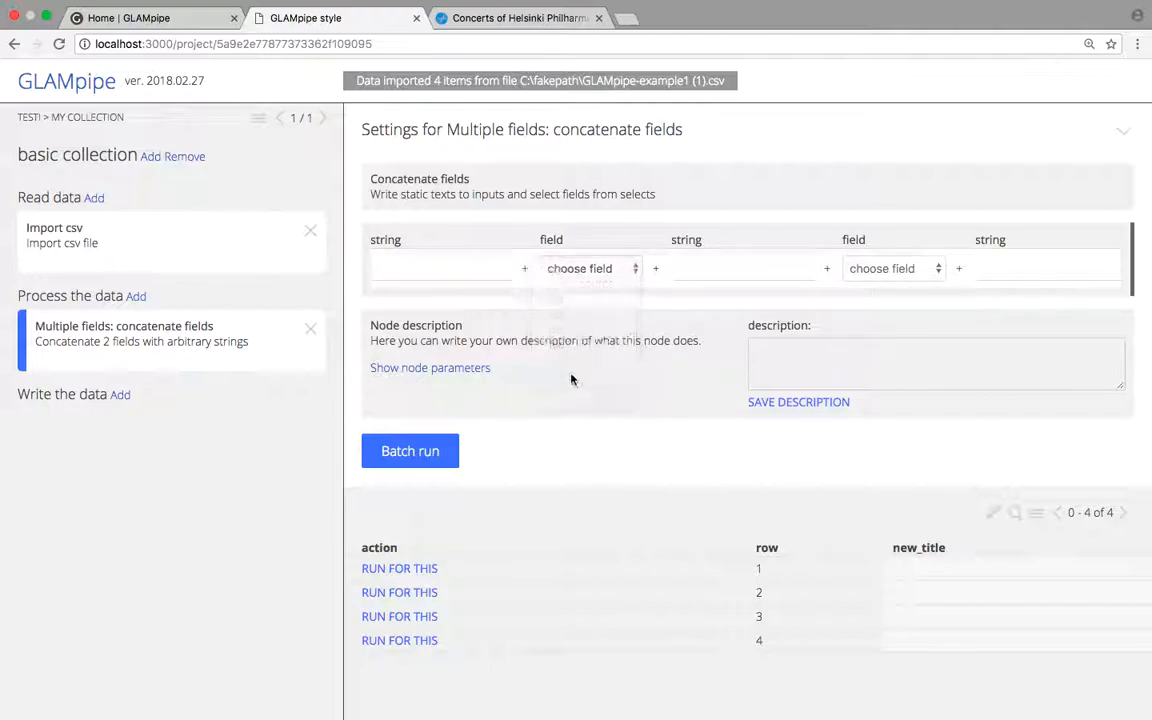
click(890, 268)
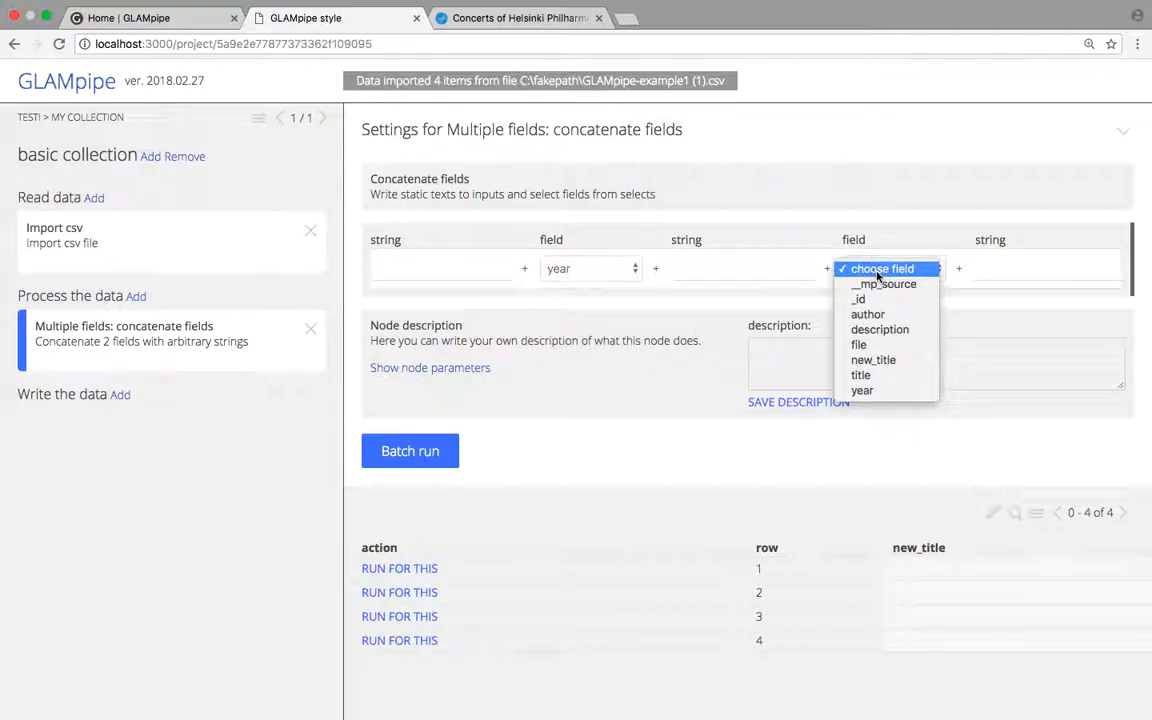
click(602, 268)
click(634, 268)
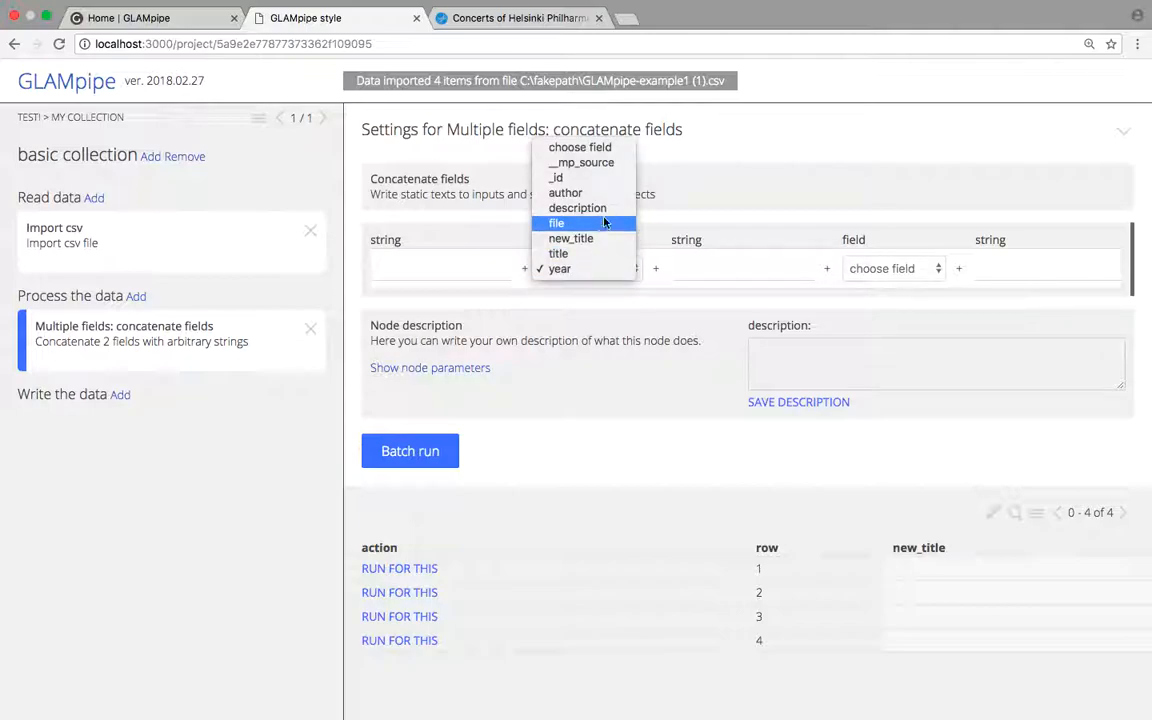
click(590, 253)
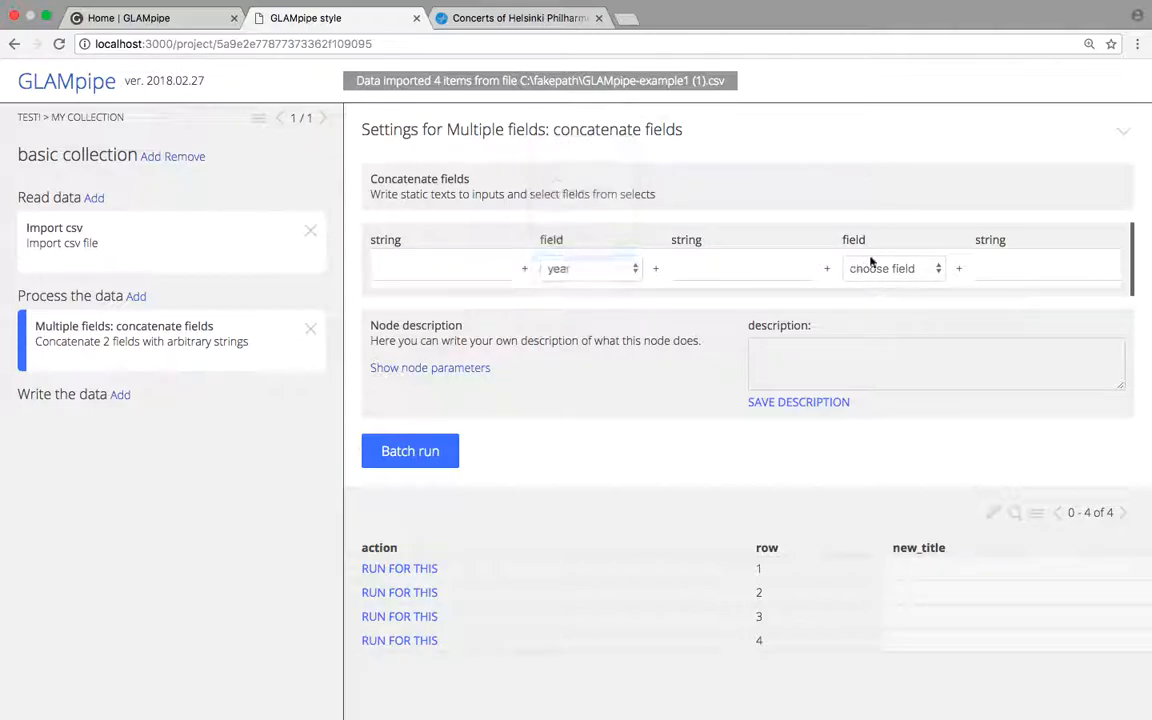
click(888, 270)
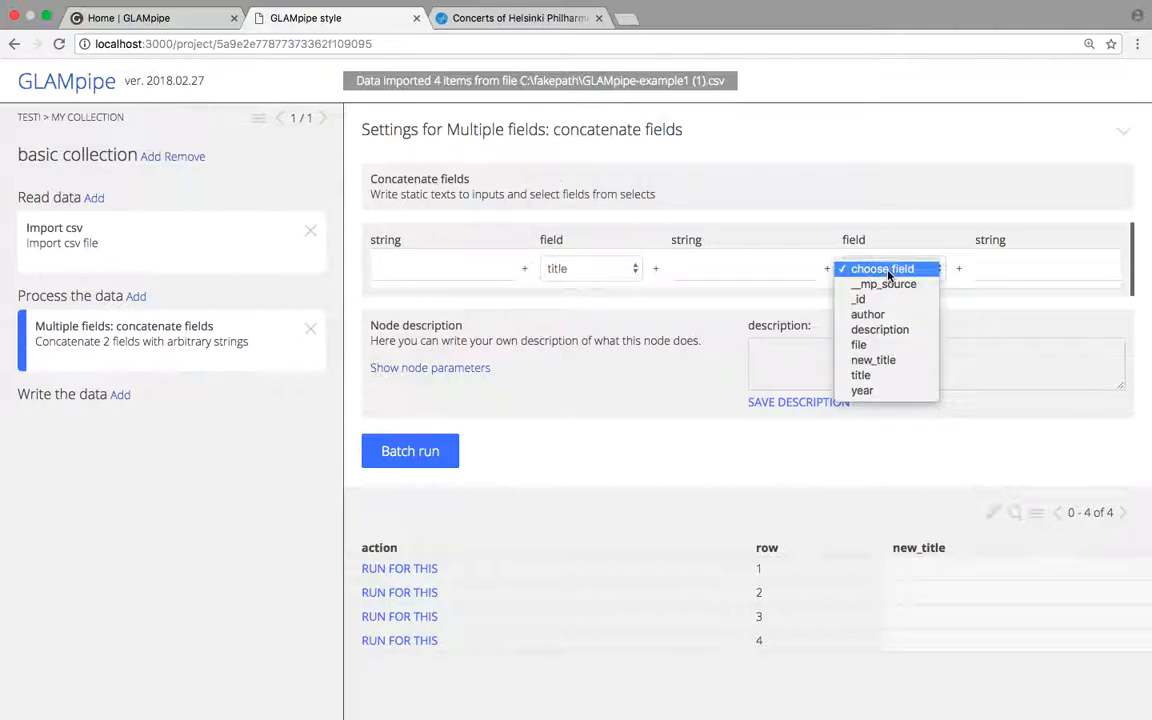
click(878, 388)
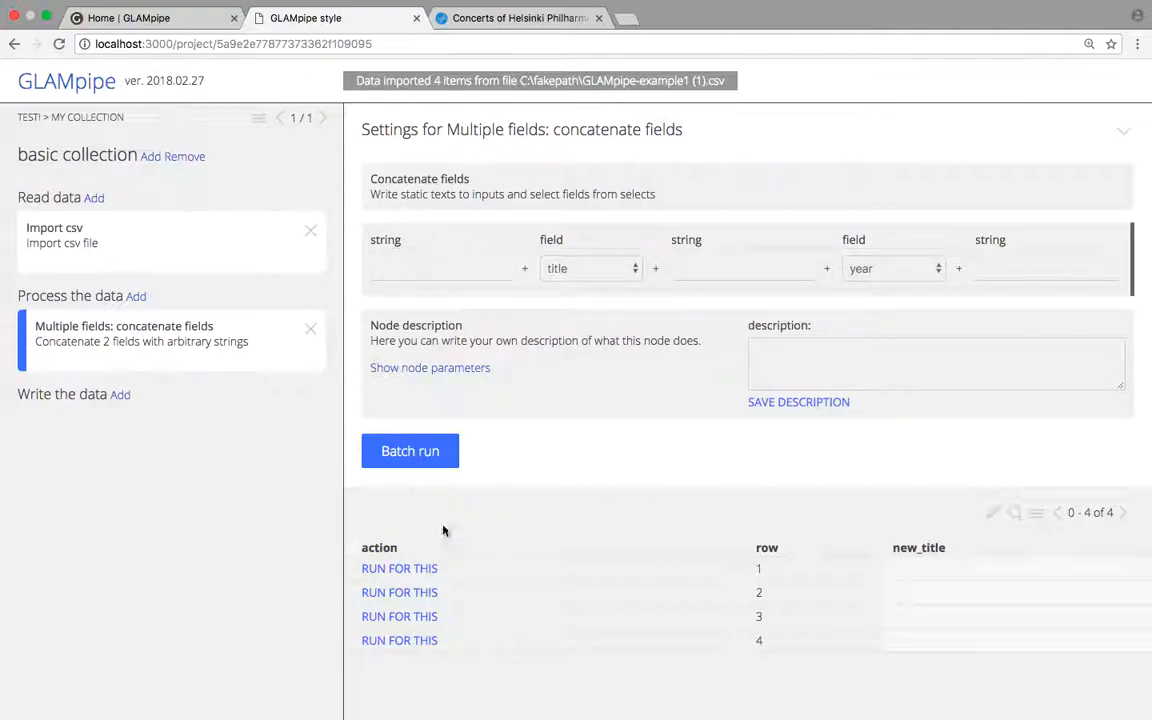
click(414, 571)
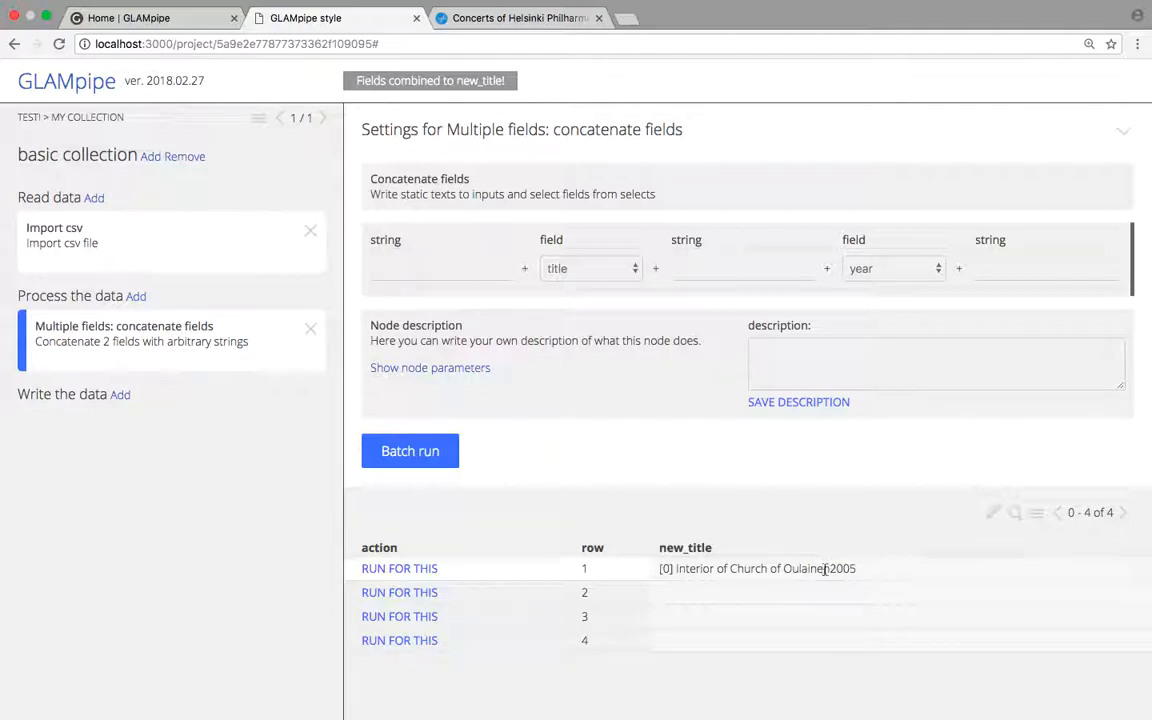
Step: Enclose the year in parentheses with " (" before and ")" after it, test the first record, and run the concatenation for all records
click(720, 265)
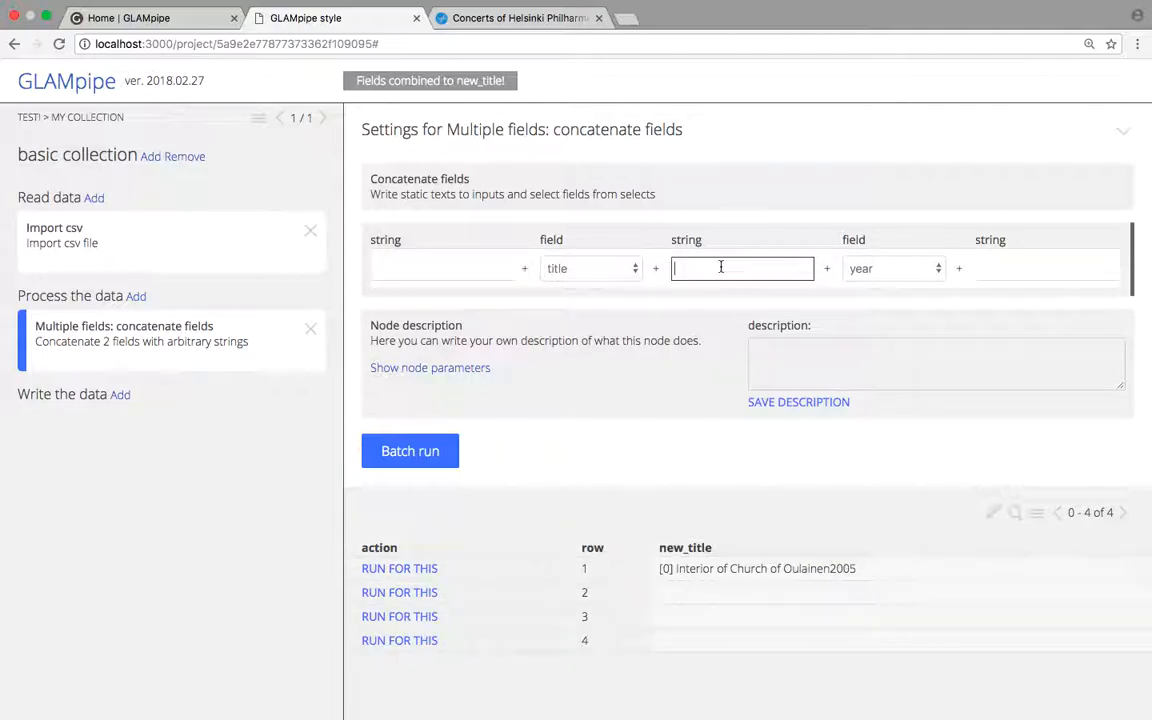
text(()
click(990, 266)
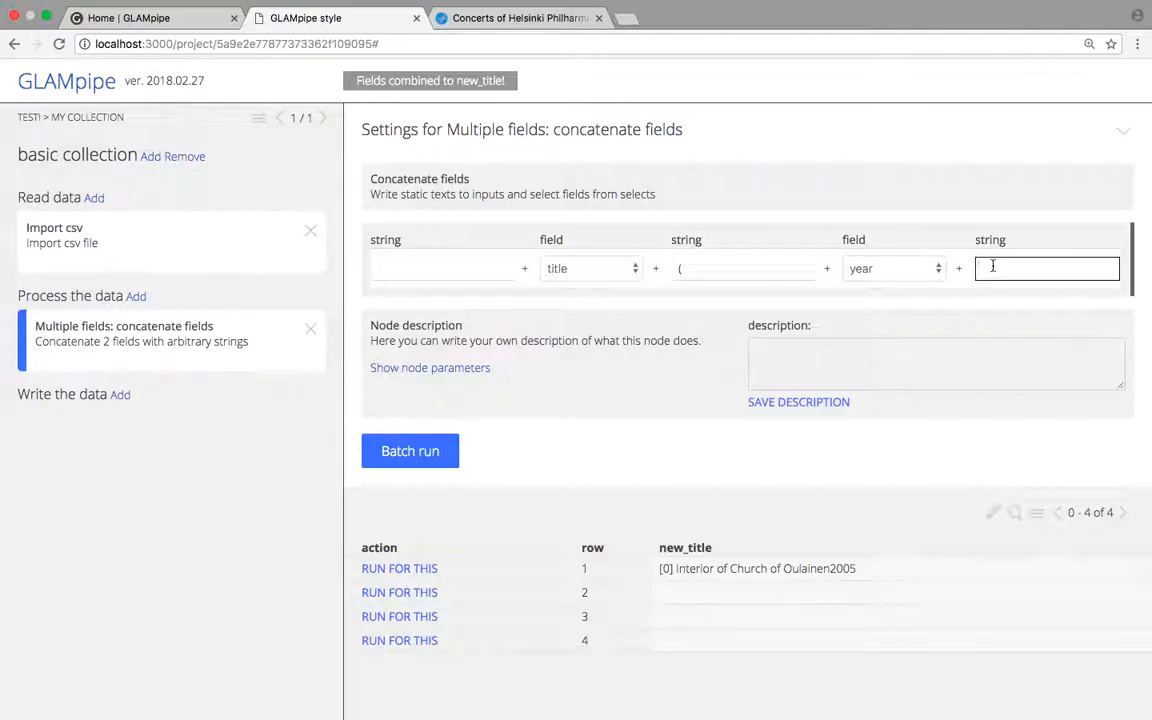
text())
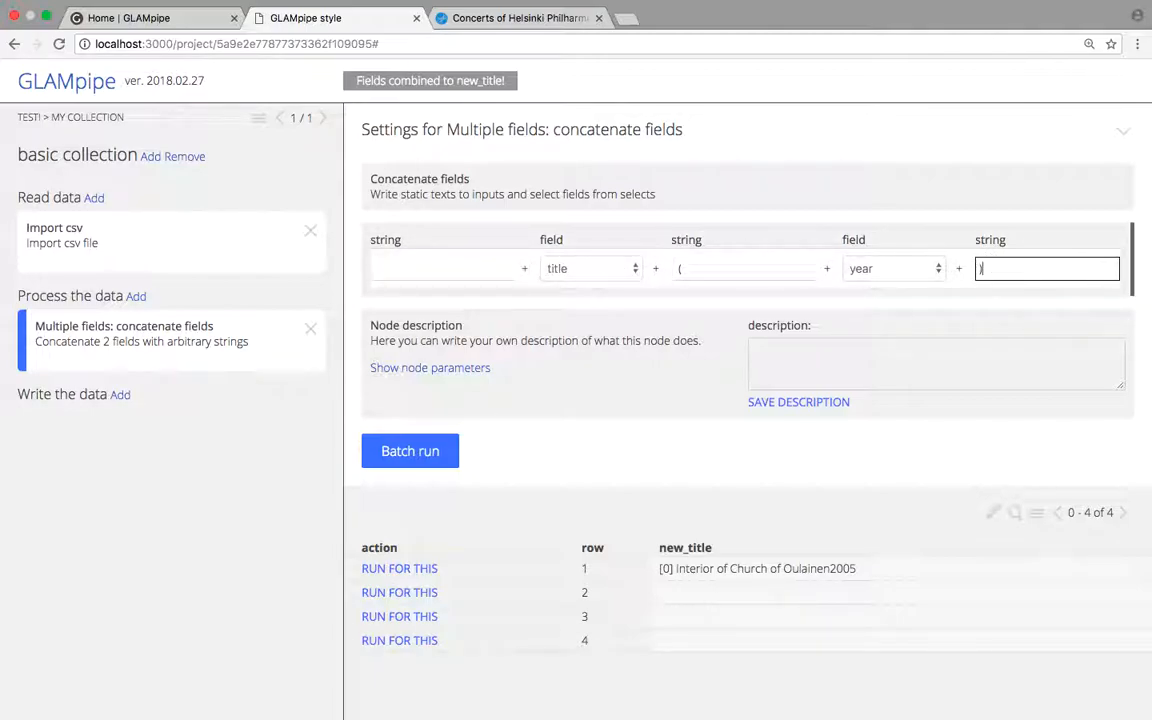
click(427, 570)
drag(862, 570, 667, 571)
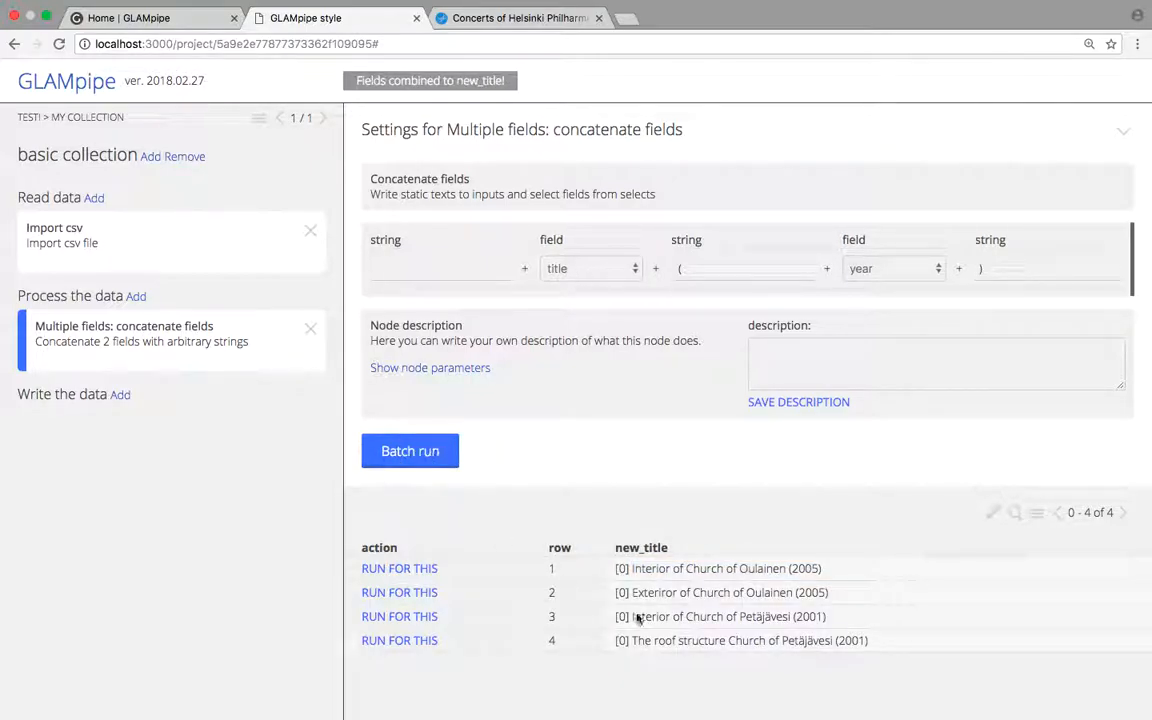
drag(753, 617, 728, 617)
click(784, 624)
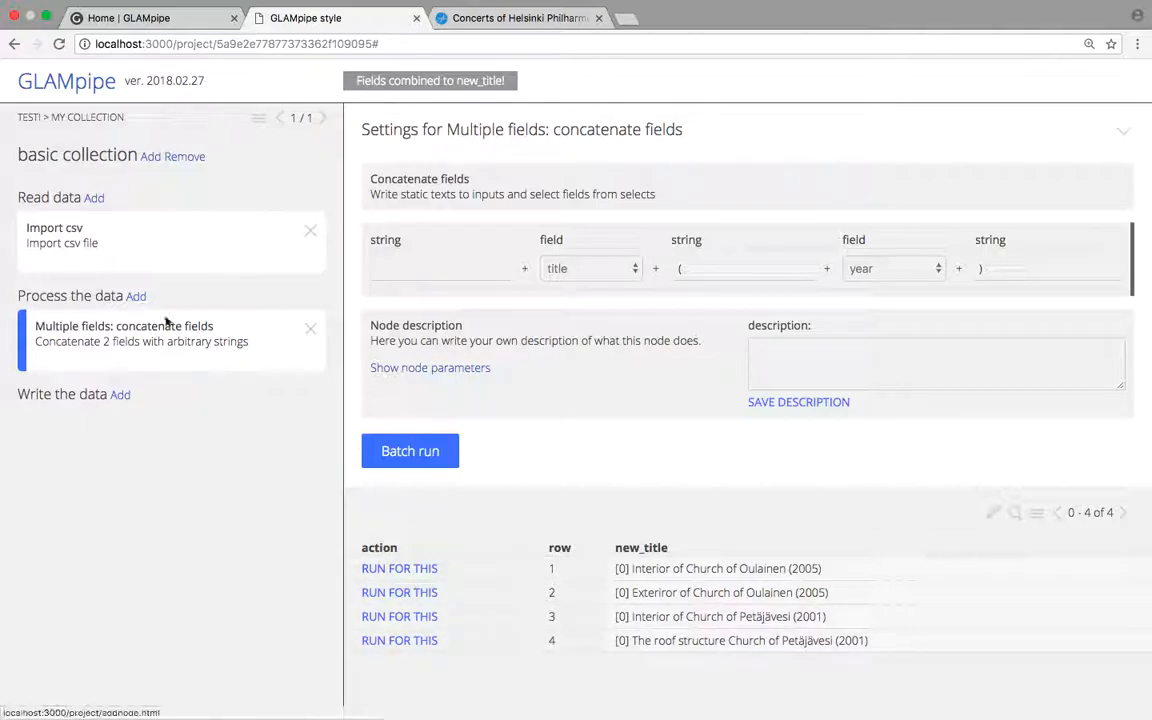
Step: Delete the concatenate fields node from the collection and reopen the Import csv node's settings
click(311, 333)
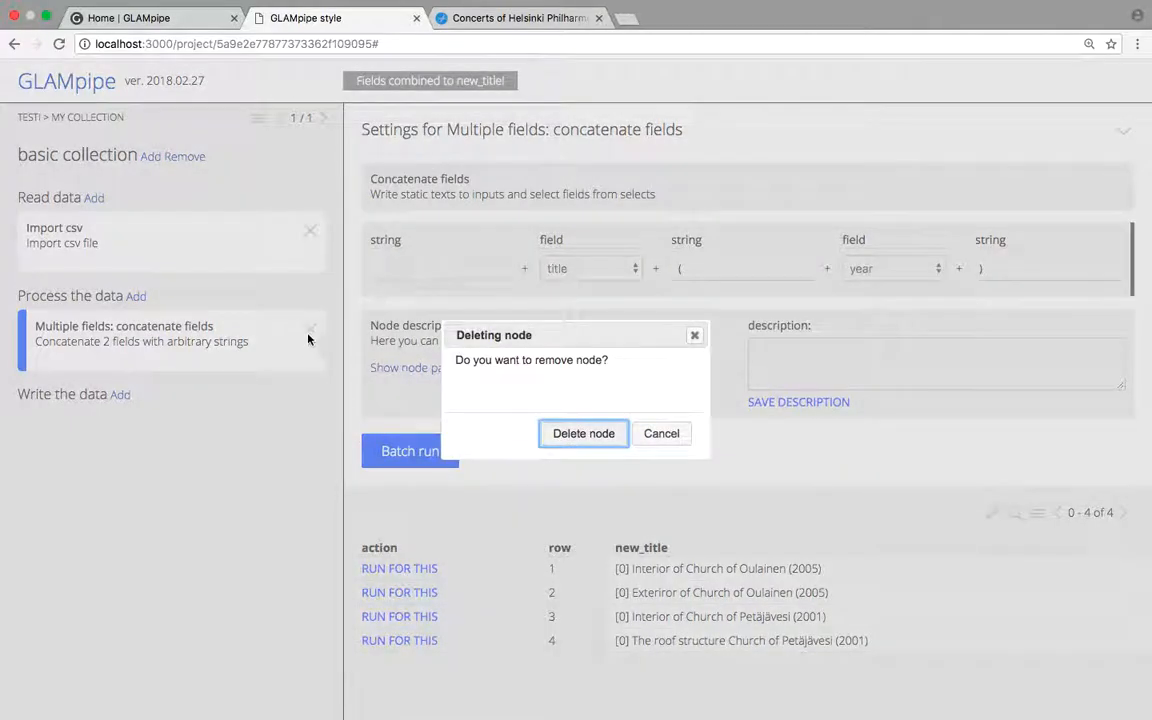
click(584, 434)
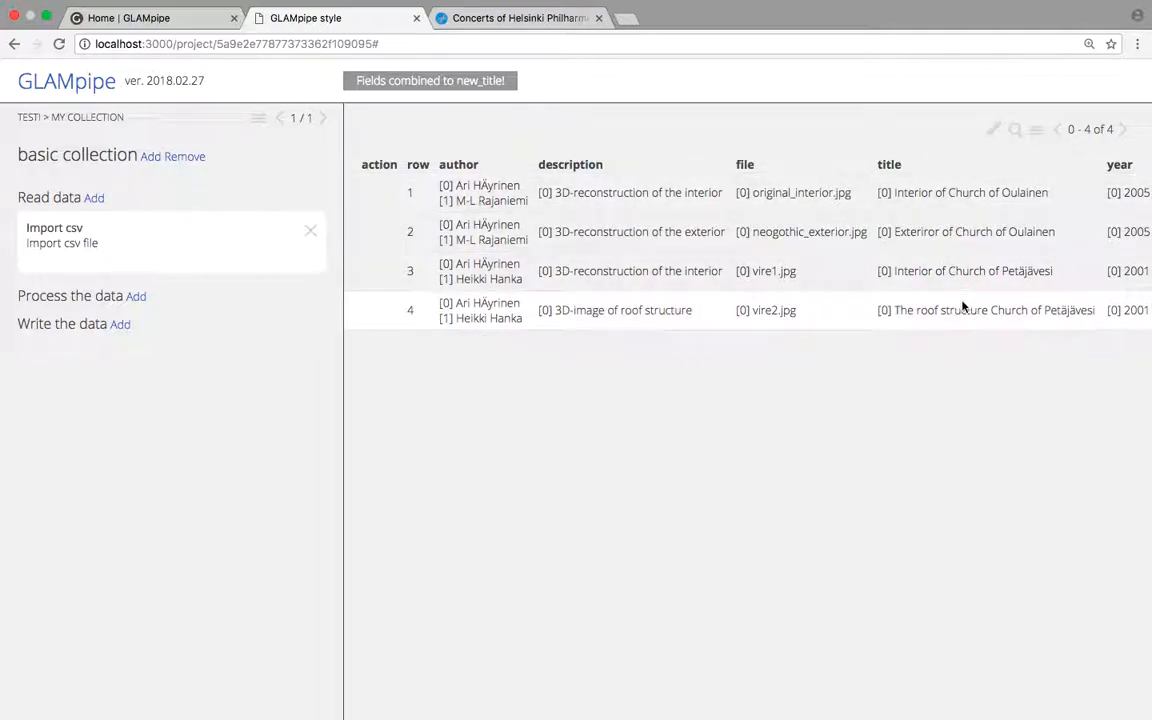
click(172, 240)
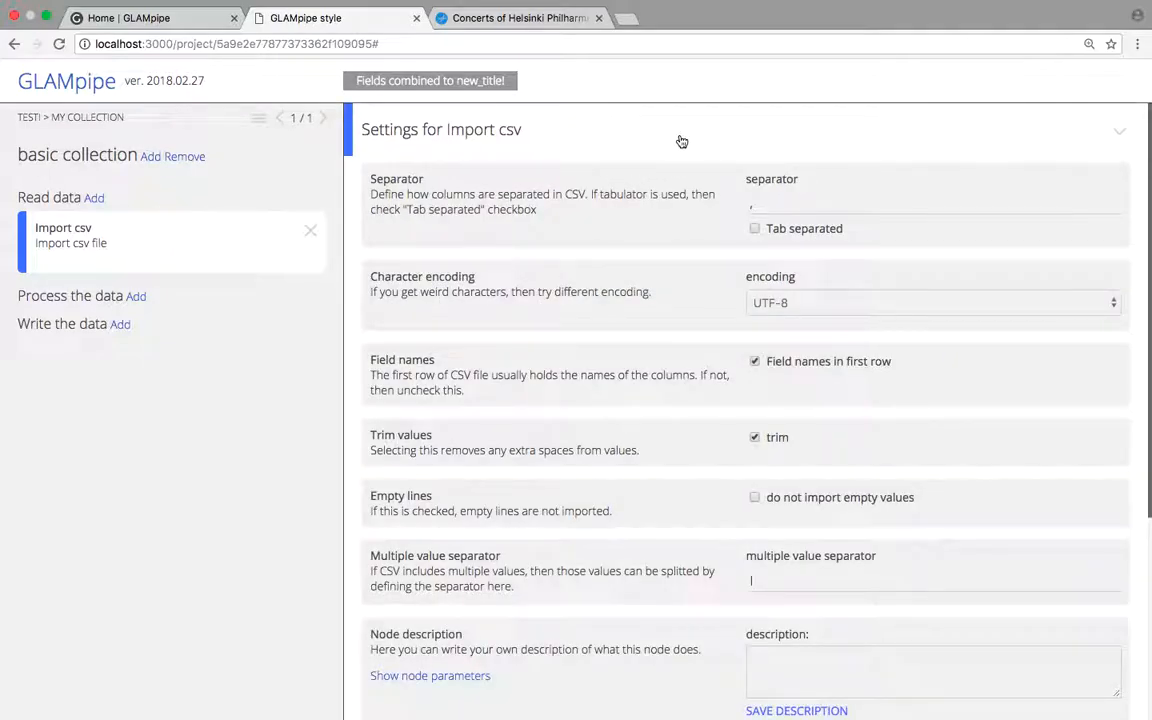
click(160, 236)
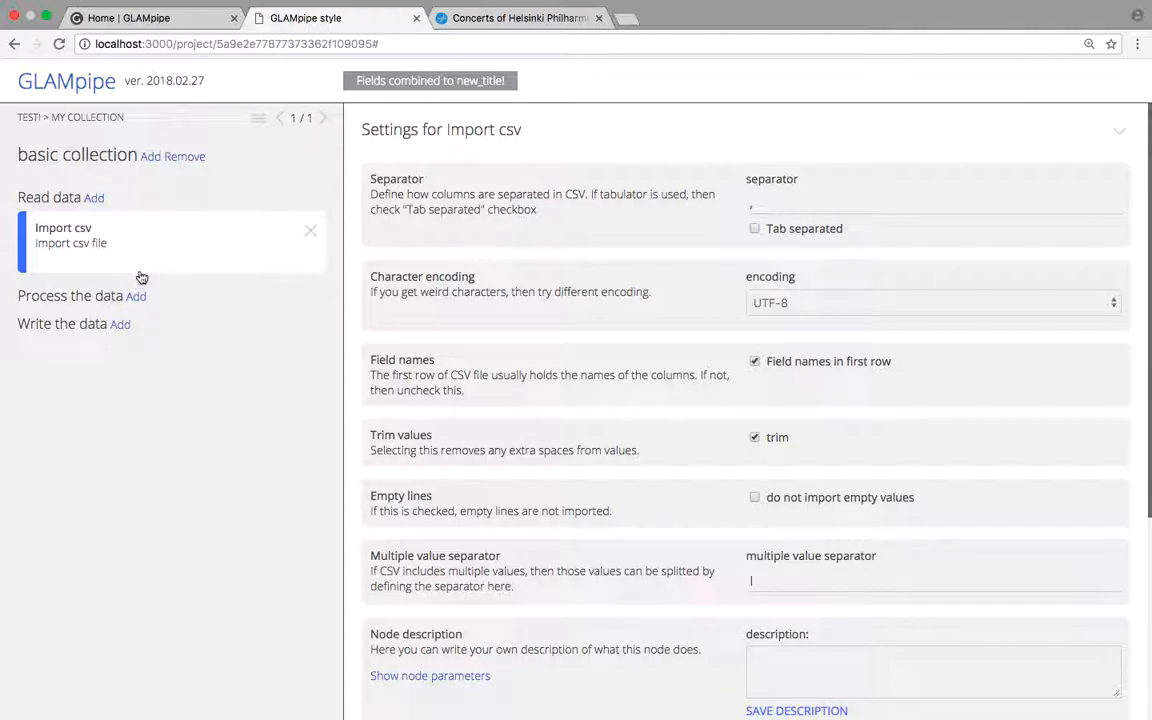
Step: Collapse the Import csv settings and limit the record table to the year and title fields
click(177, 236)
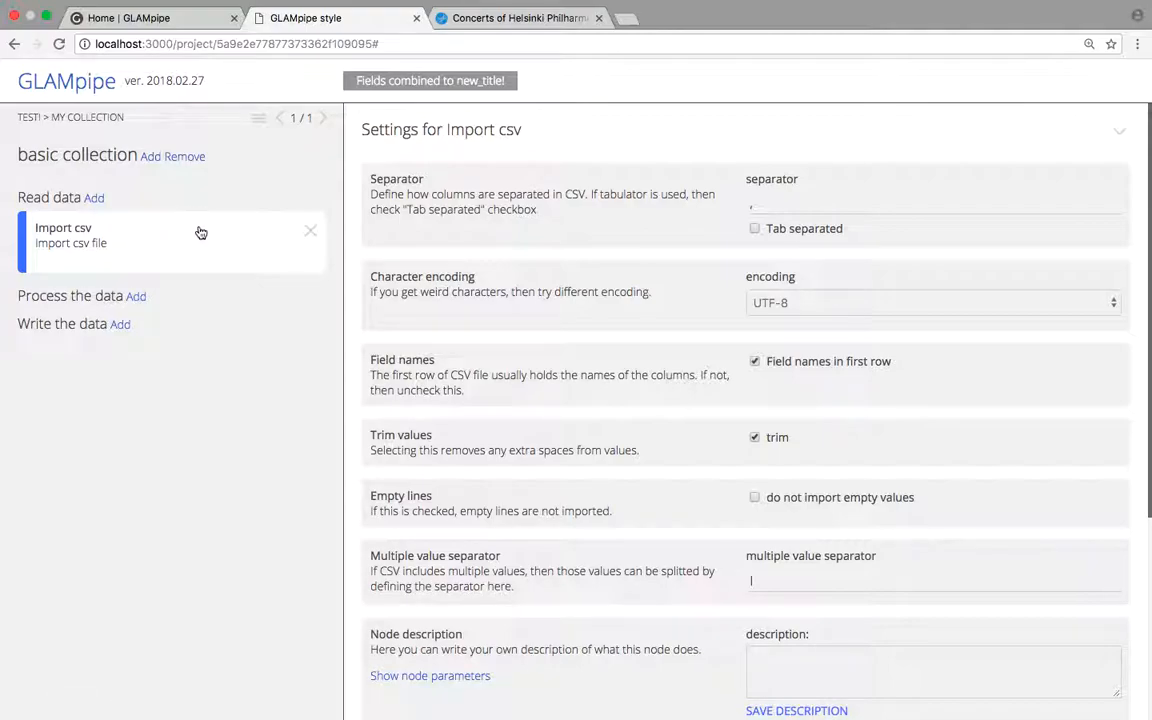
click(666, 124)
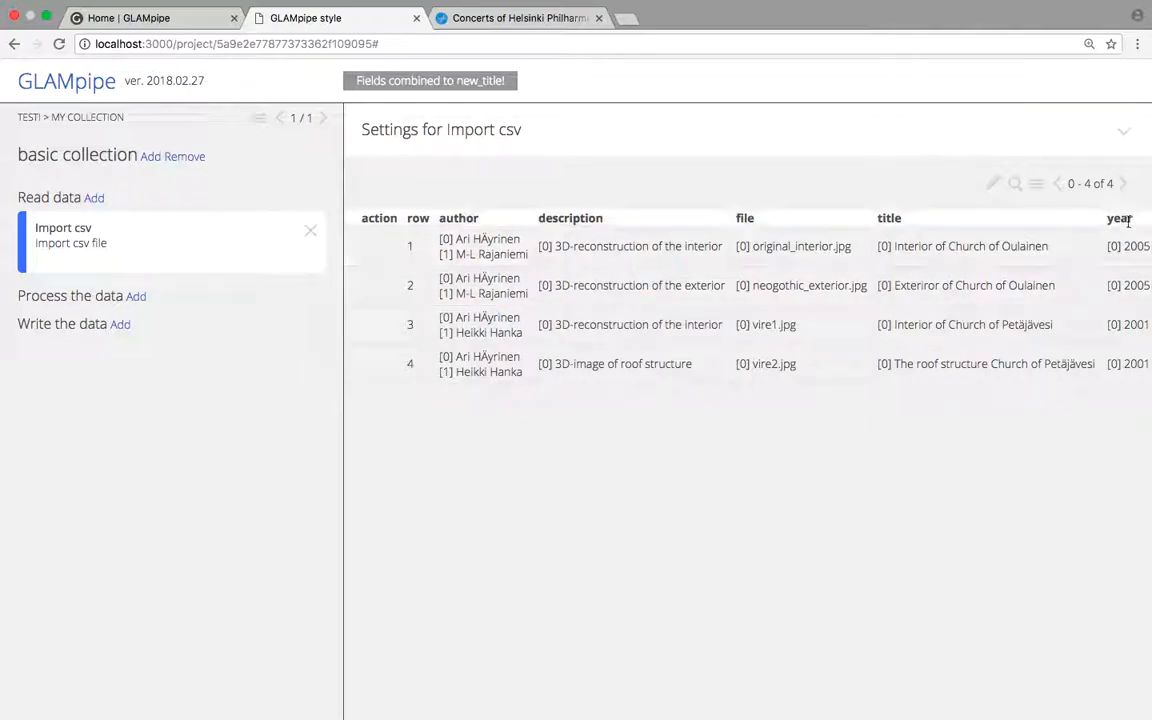
click(1038, 186)
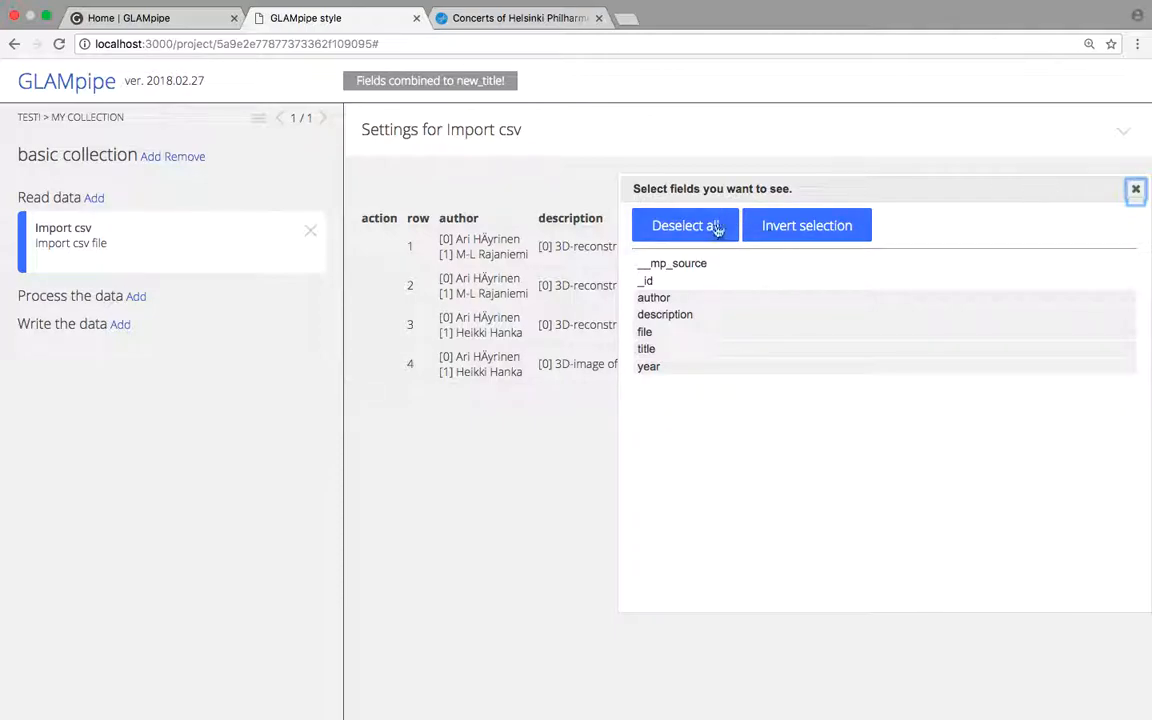
click(655, 225)
click(648, 334)
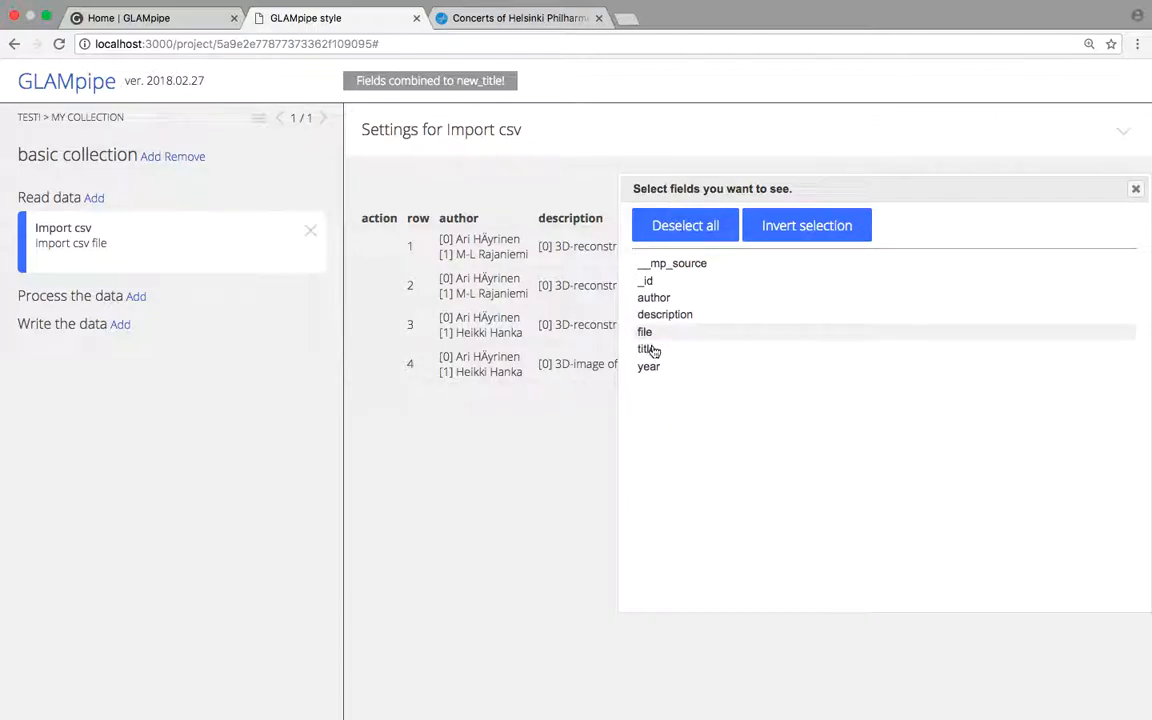
click(650, 364)
click(651, 352)
click(645, 333)
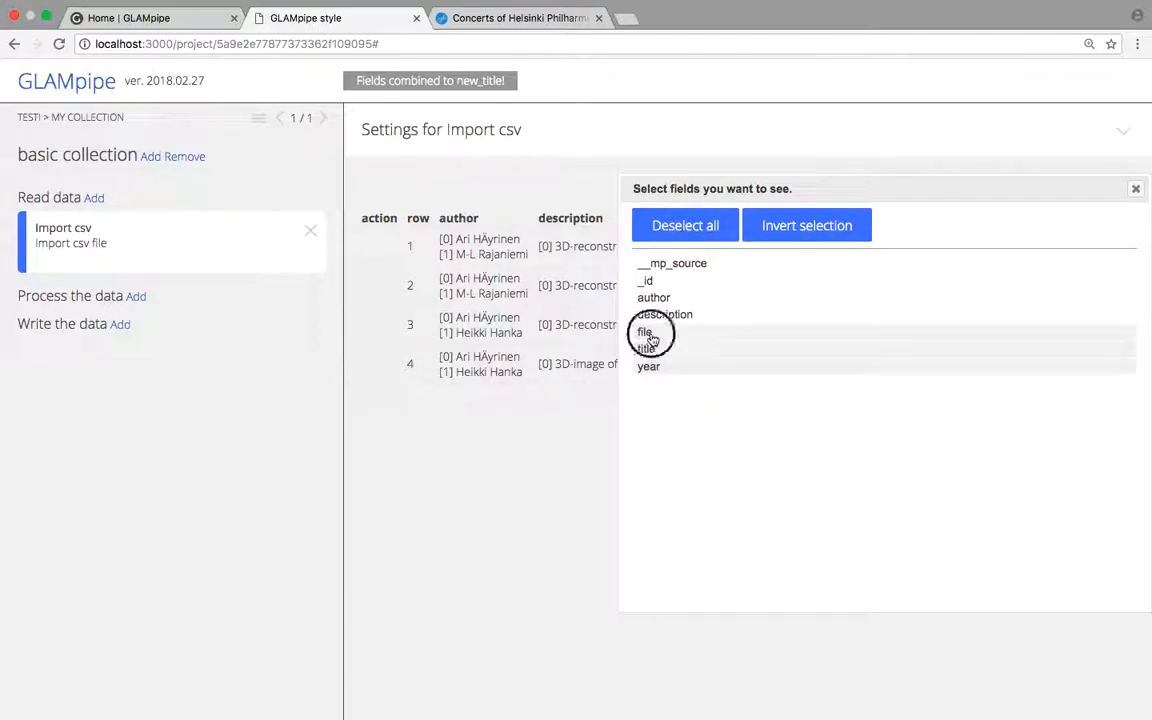
click(1137, 188)
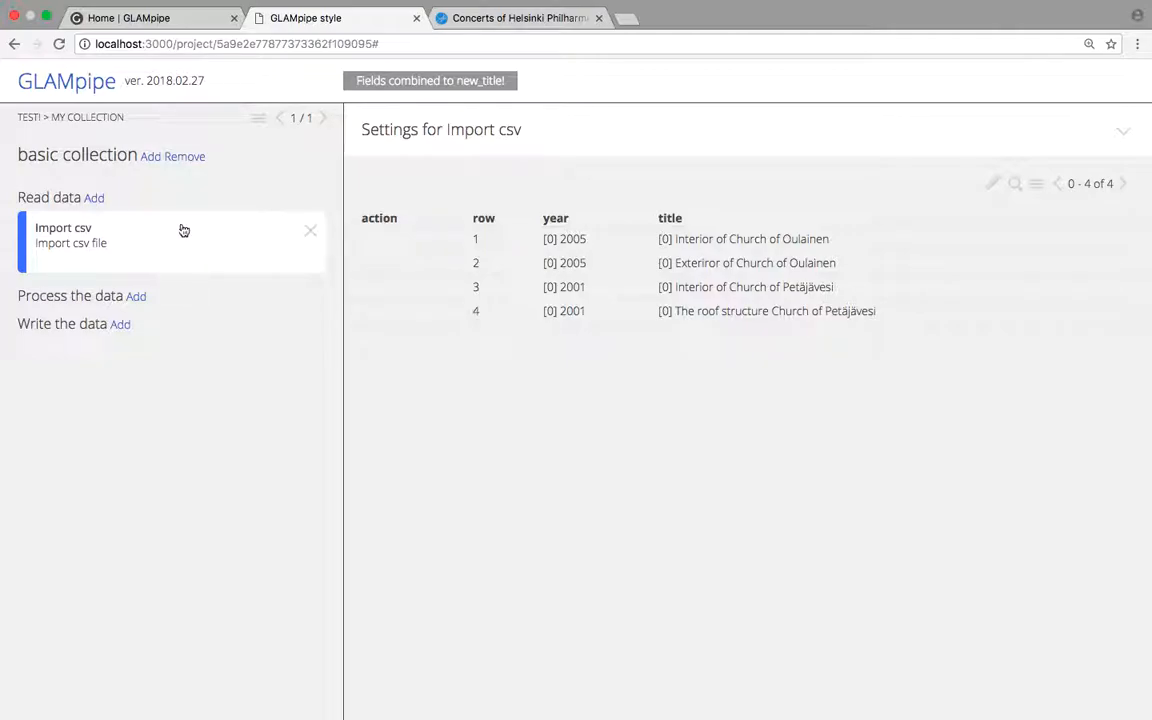
Step: Return to the list of all projects and create a new project titled orchestra
click(86, 86)
click(129, 244)
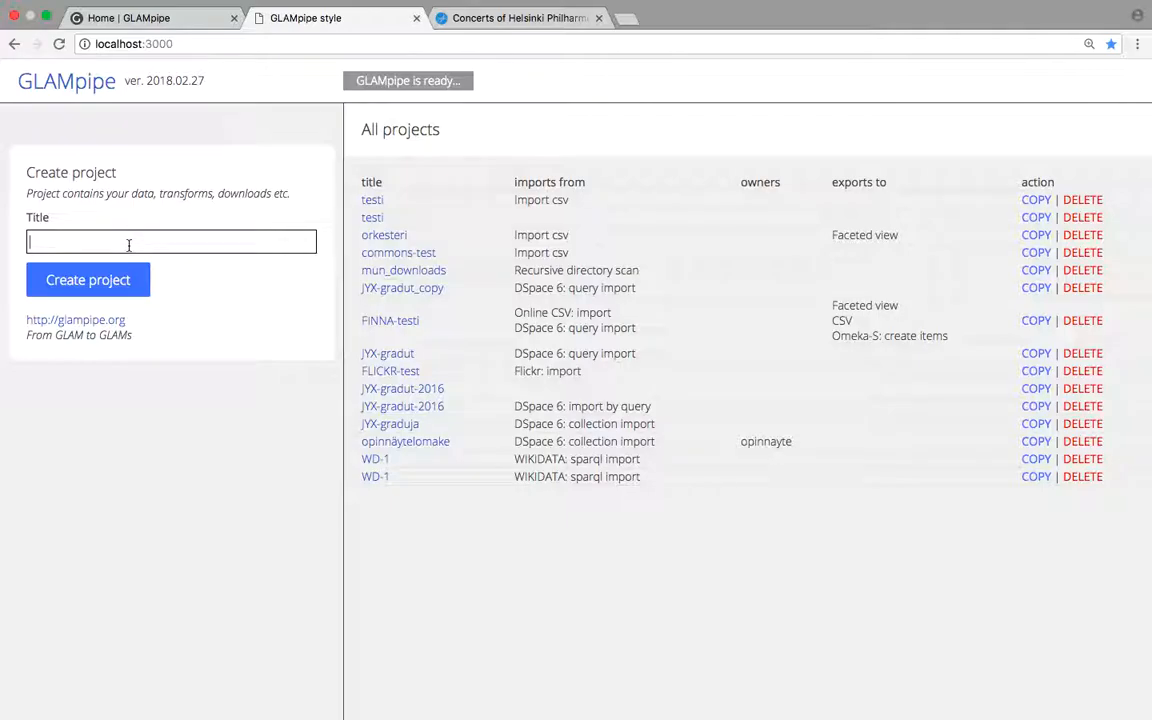
text(oche)
key(BackSpace)
key(BackSpace)
text(hestra)
click(96, 274)
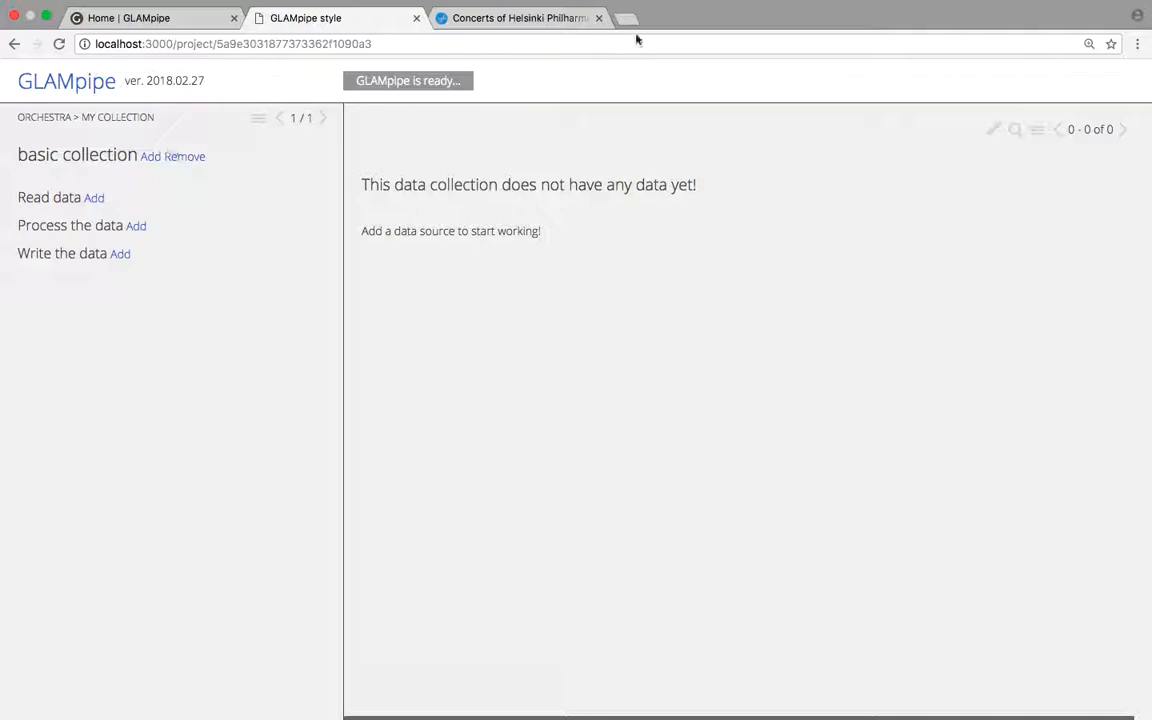
Step: Examine the title and start year of the Helsinki Philharmonic Orchestra concerts CSV dataset on its hri.fi page
click(527, 18)
scroll(630, 337, down, 3)
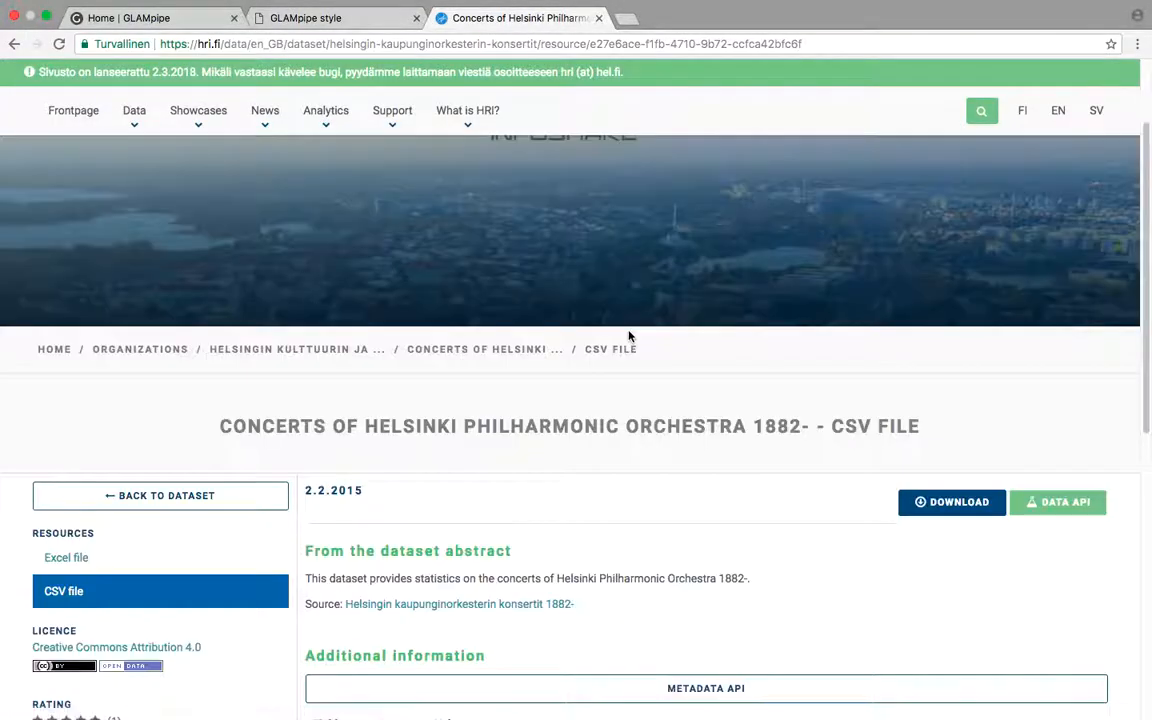
drag(755, 427, 245, 426)
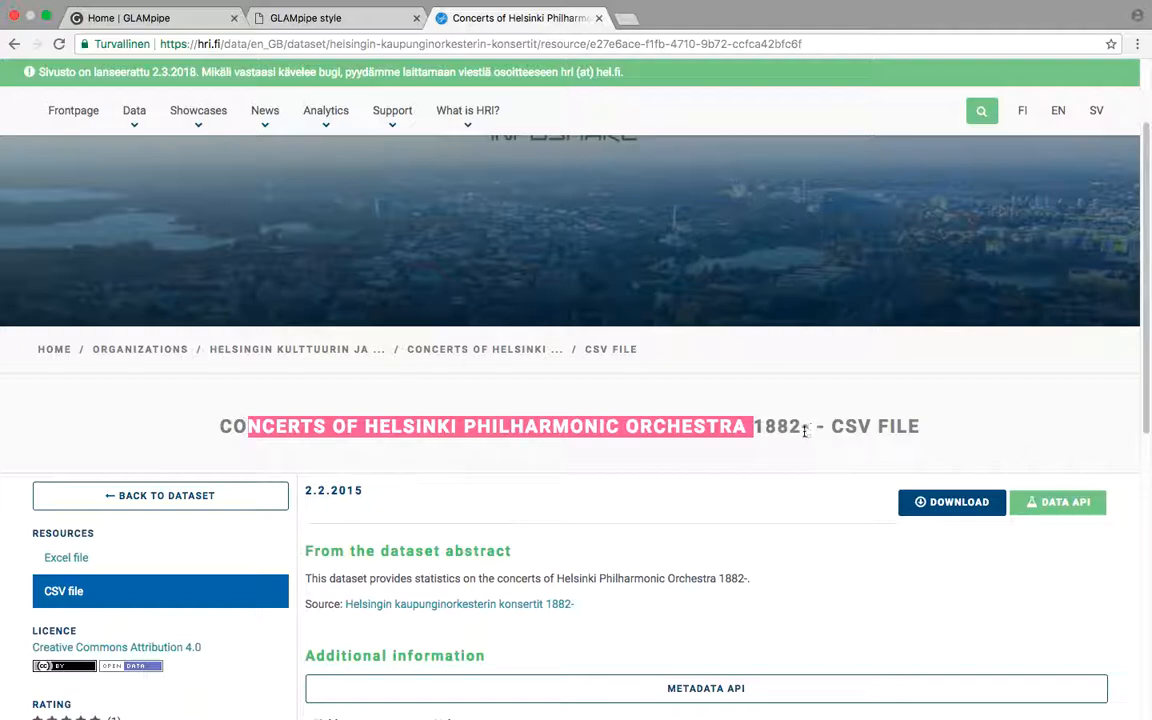
double_click(763, 430)
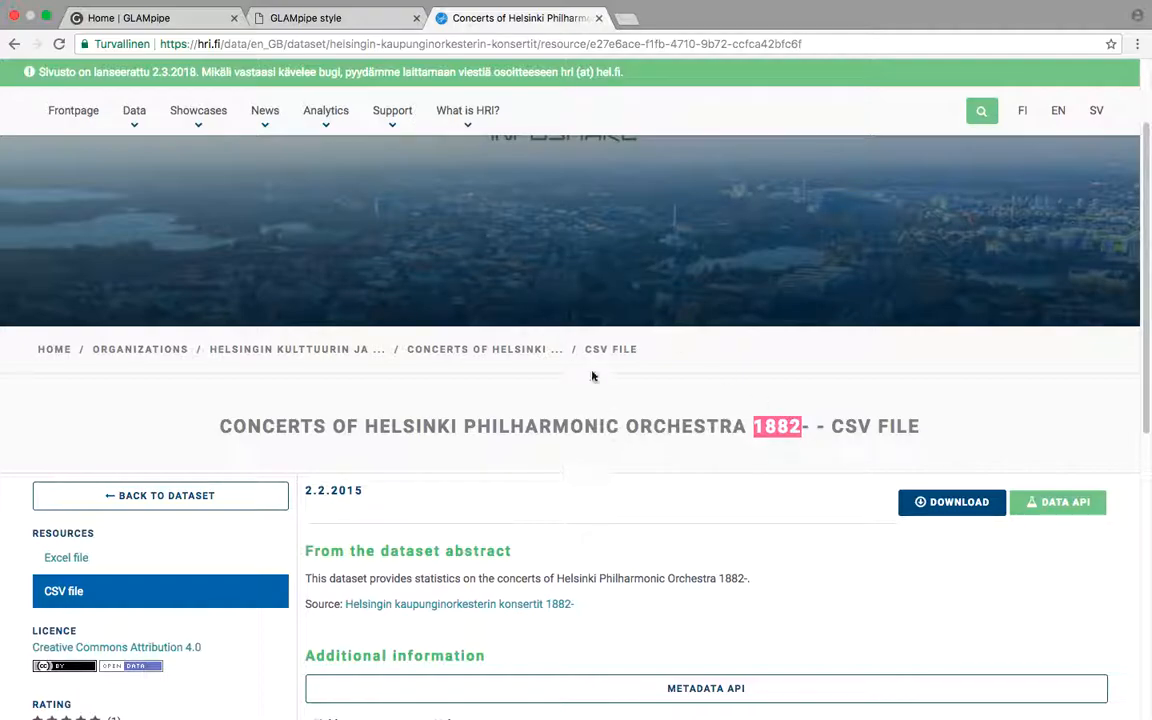
Step: Back in GLAMpipe, add an Import csv node that reads the file Helsingin_kaupunginorkesterin_konsertit.csv
click(322, 19)
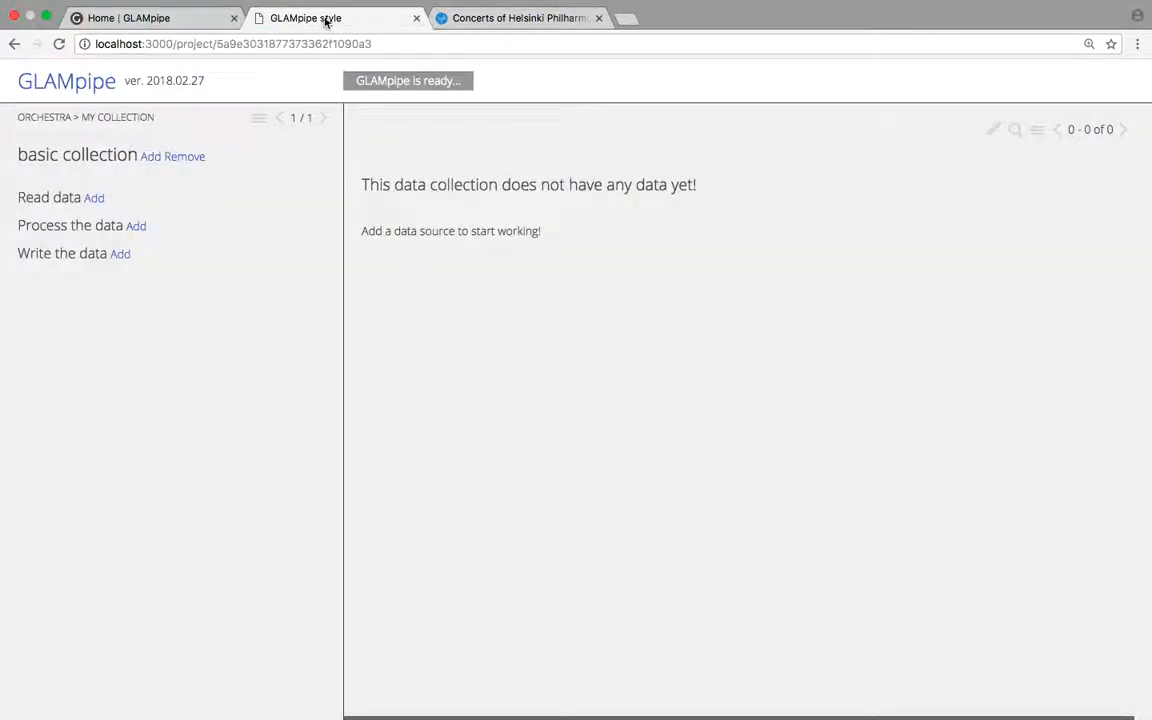
click(95, 199)
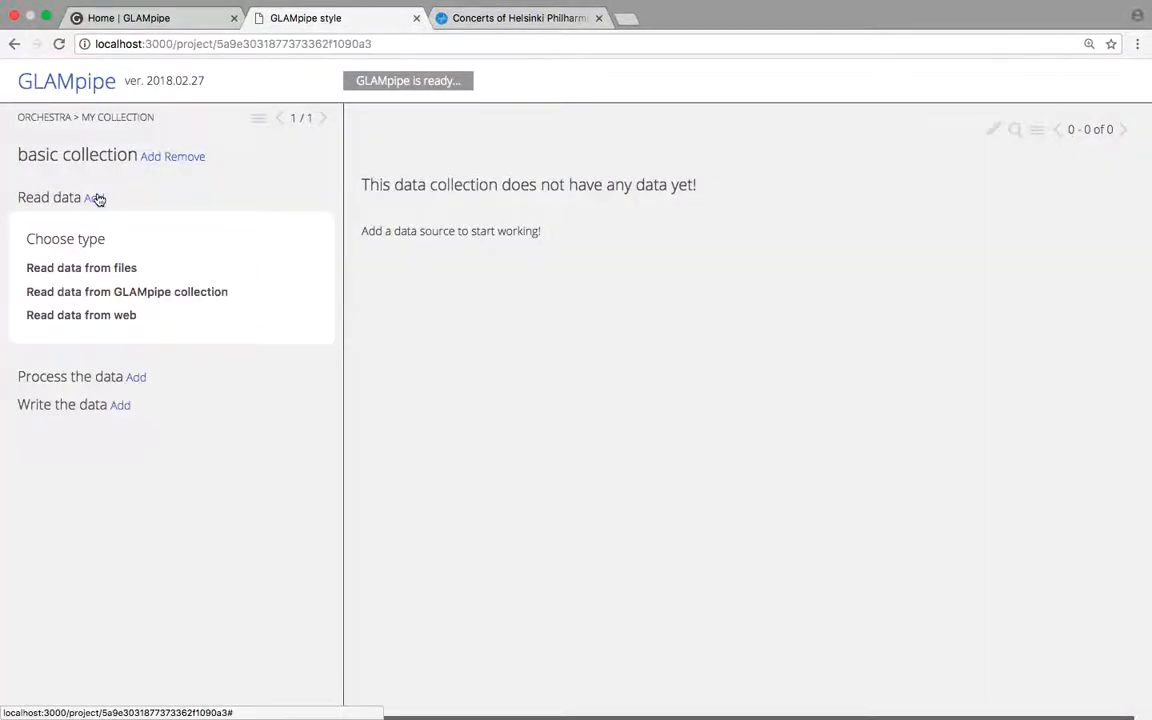
click(117, 270)
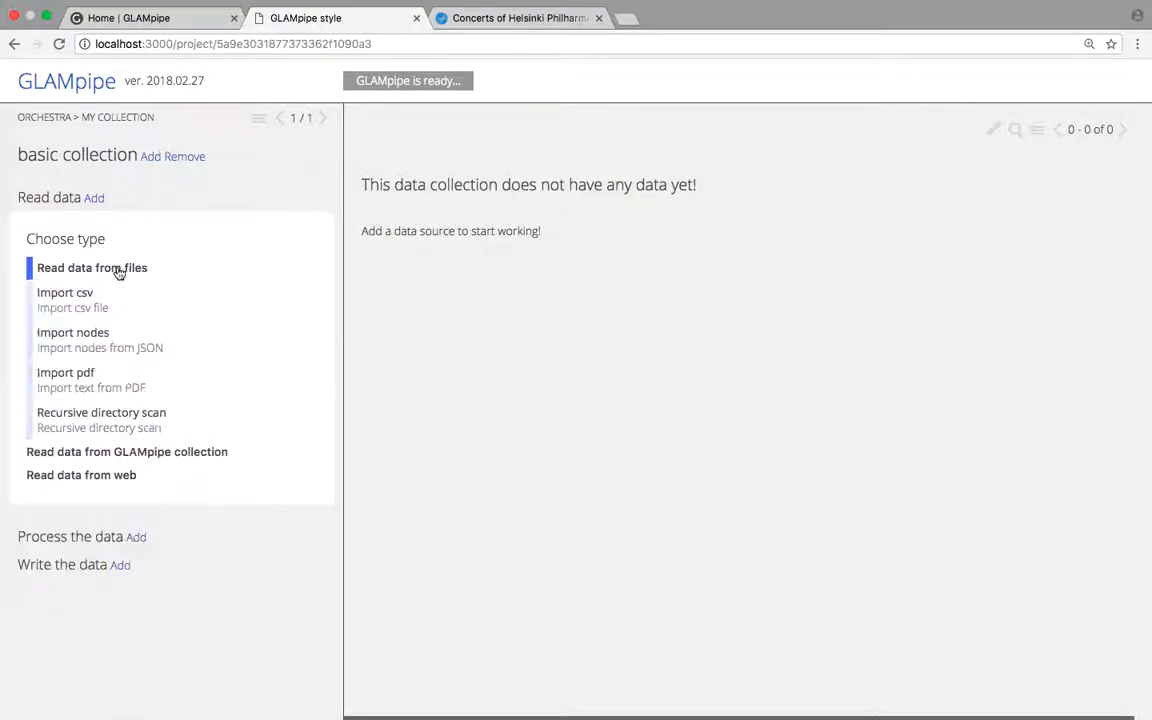
click(80, 303)
click(85, 316)
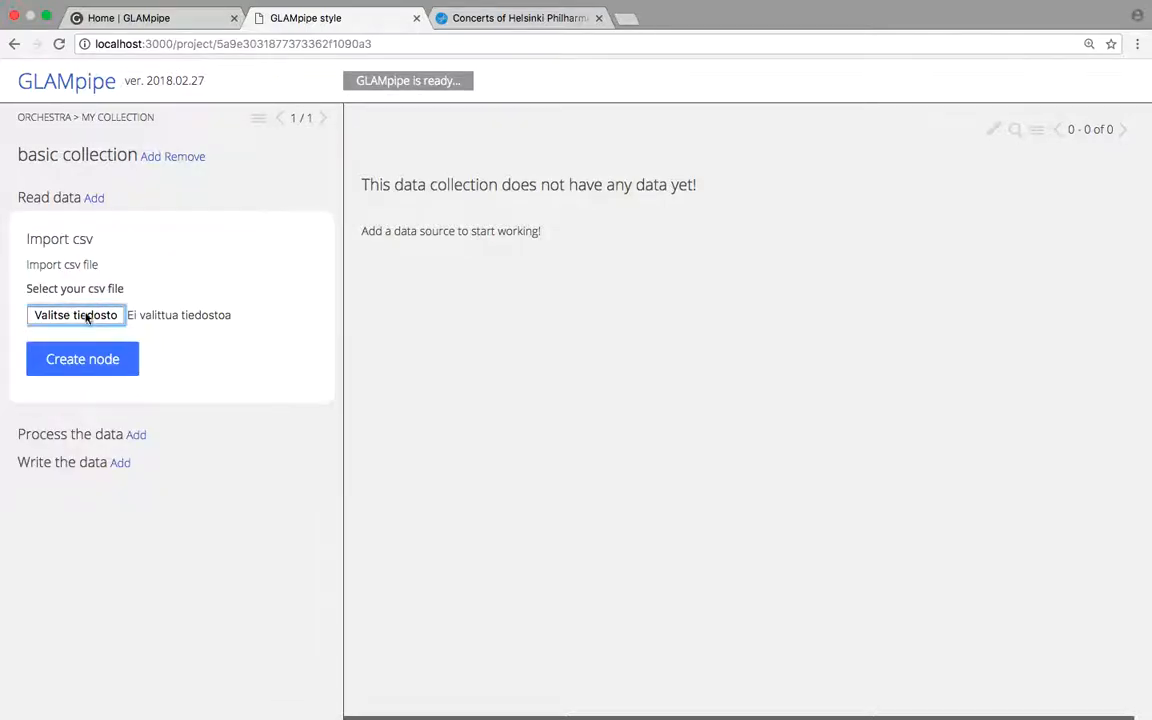
click(488, 136)
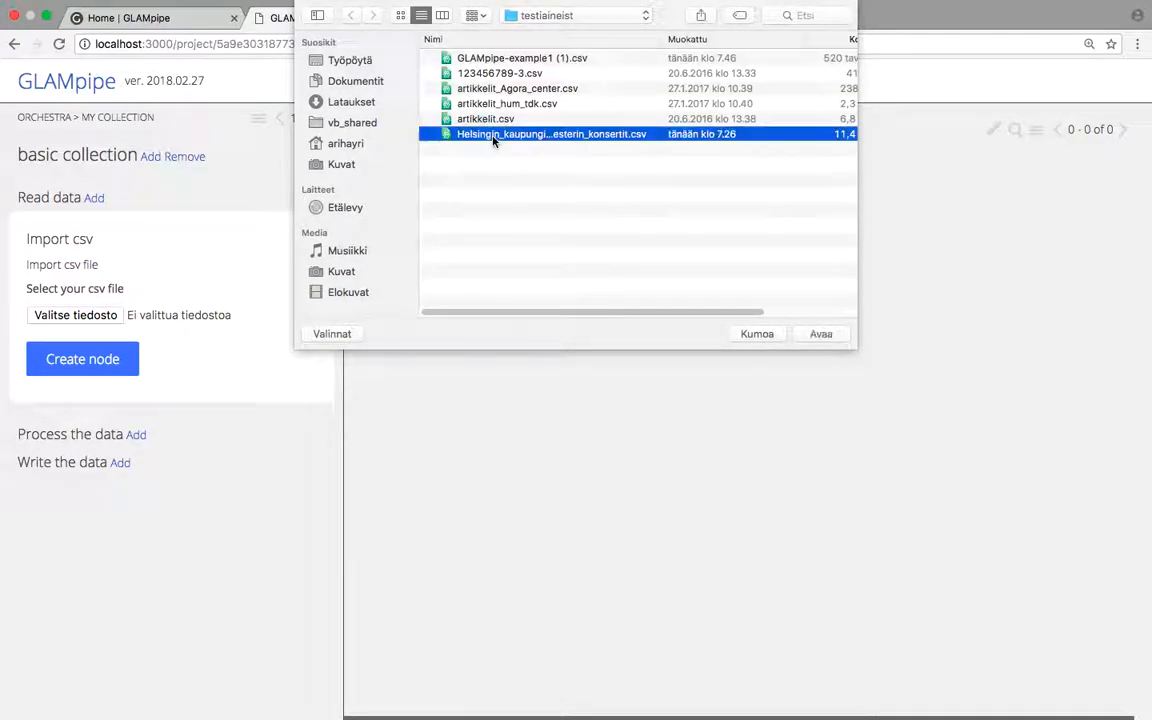
click(821, 334)
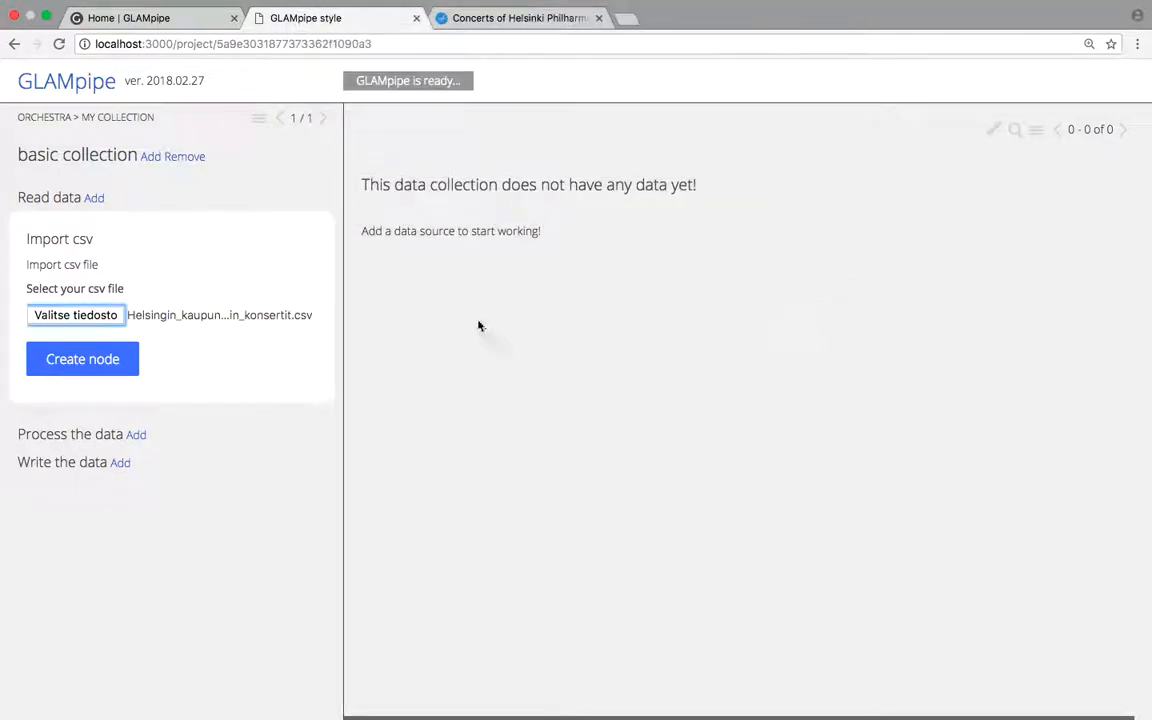
click(75, 362)
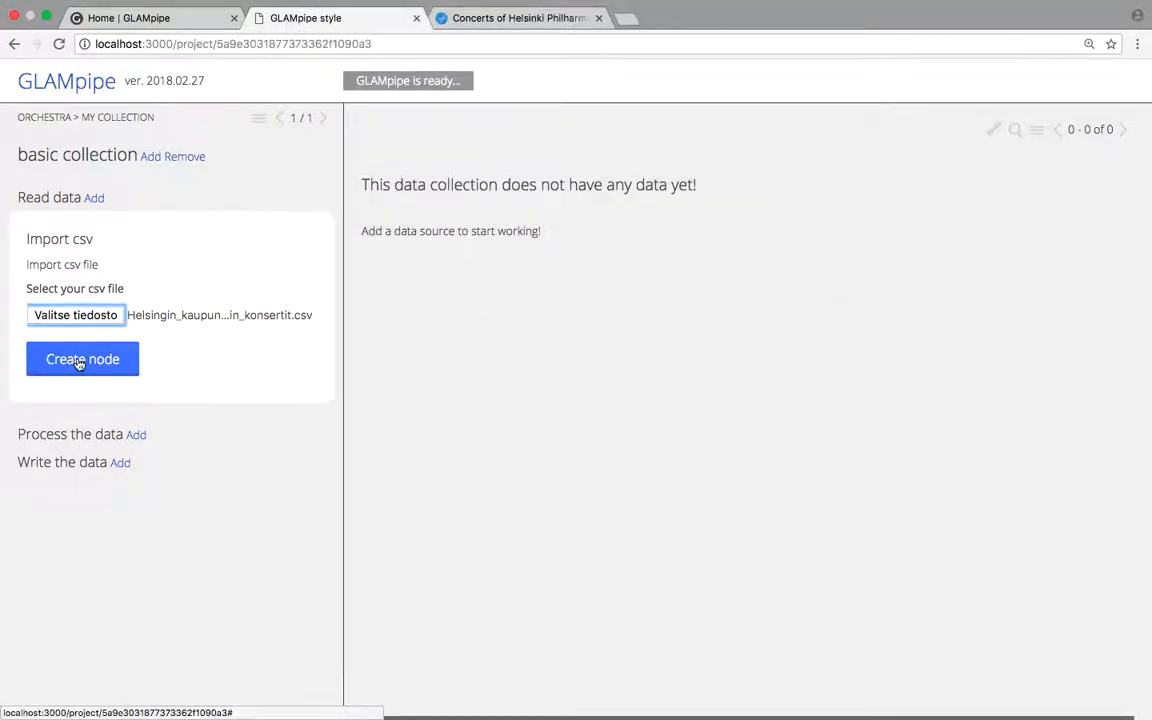
Step: Open the new Import csv node's settings and try to import the data with the default comma separator and UTF-8 encoding
click(174, 241)
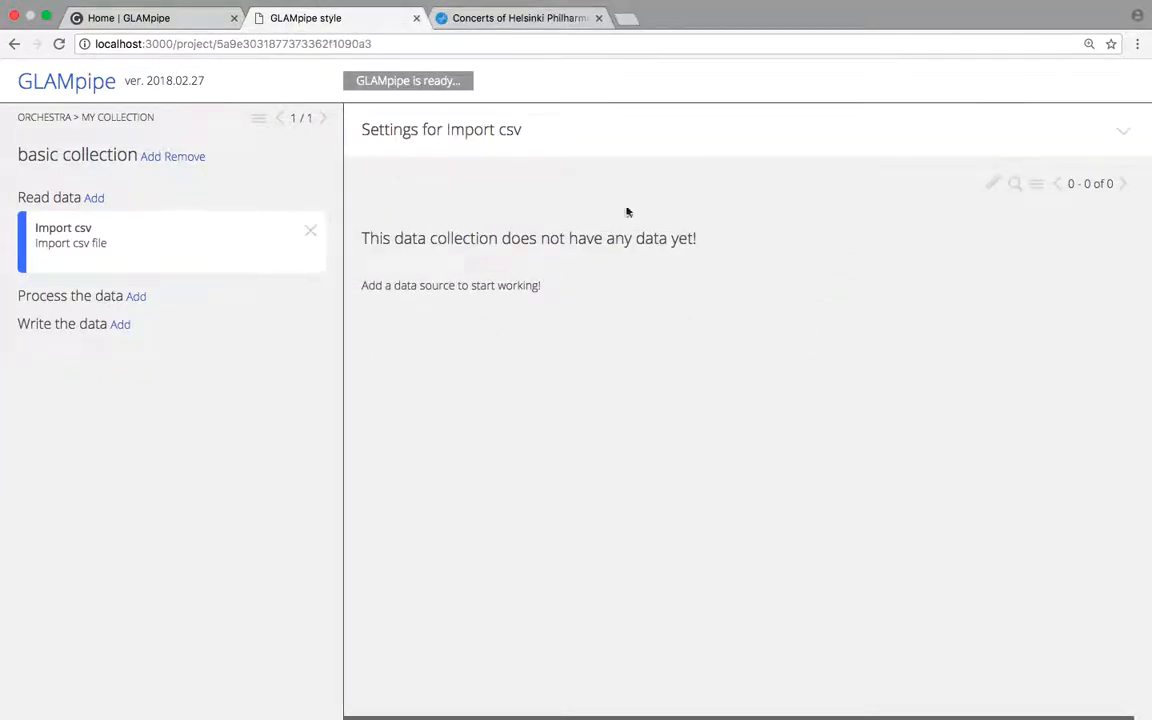
click(1122, 137)
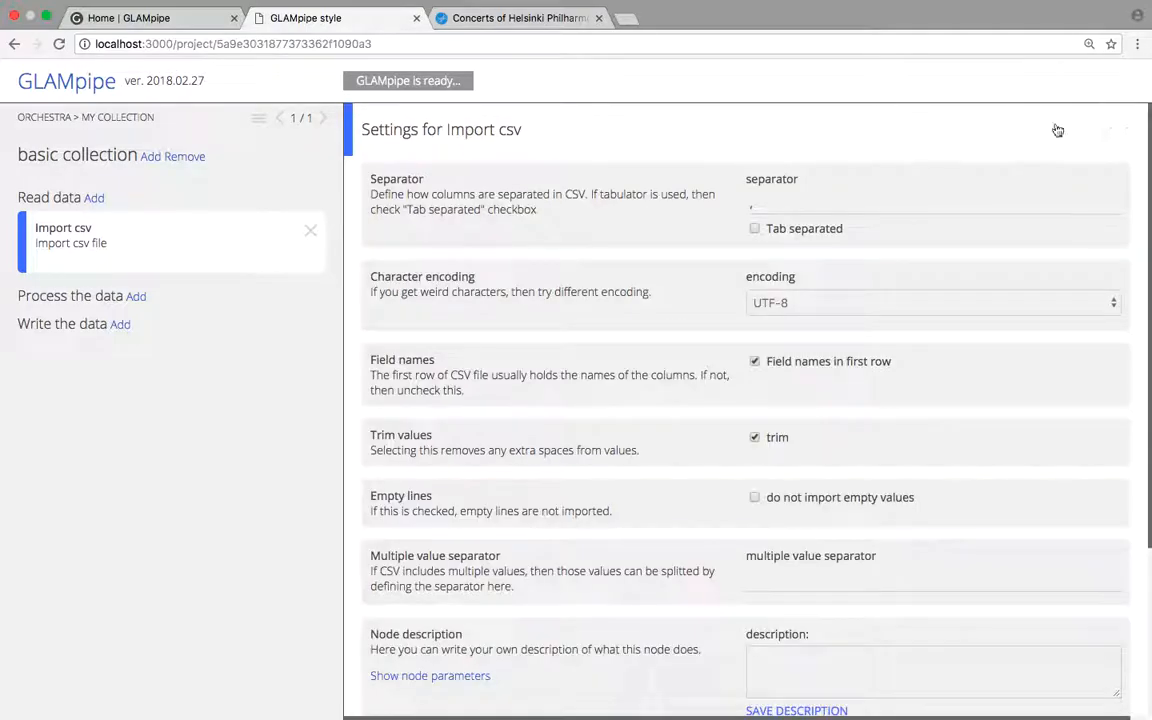
scroll(807, 330, down, 3)
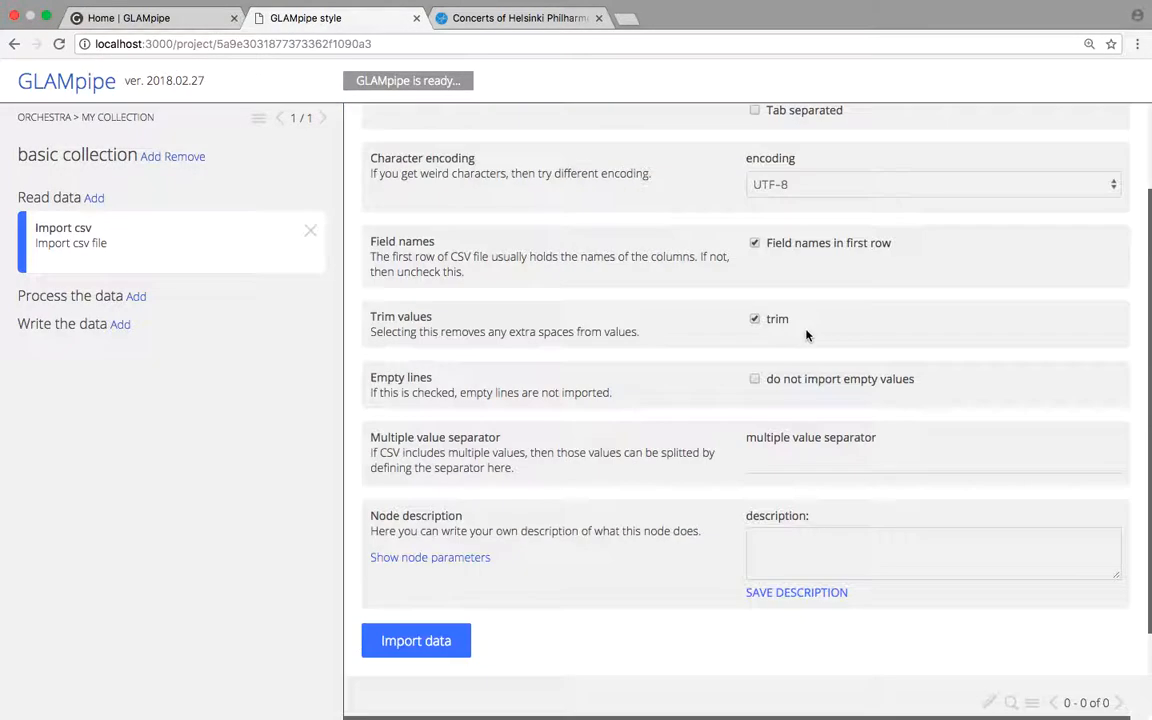
click(422, 639)
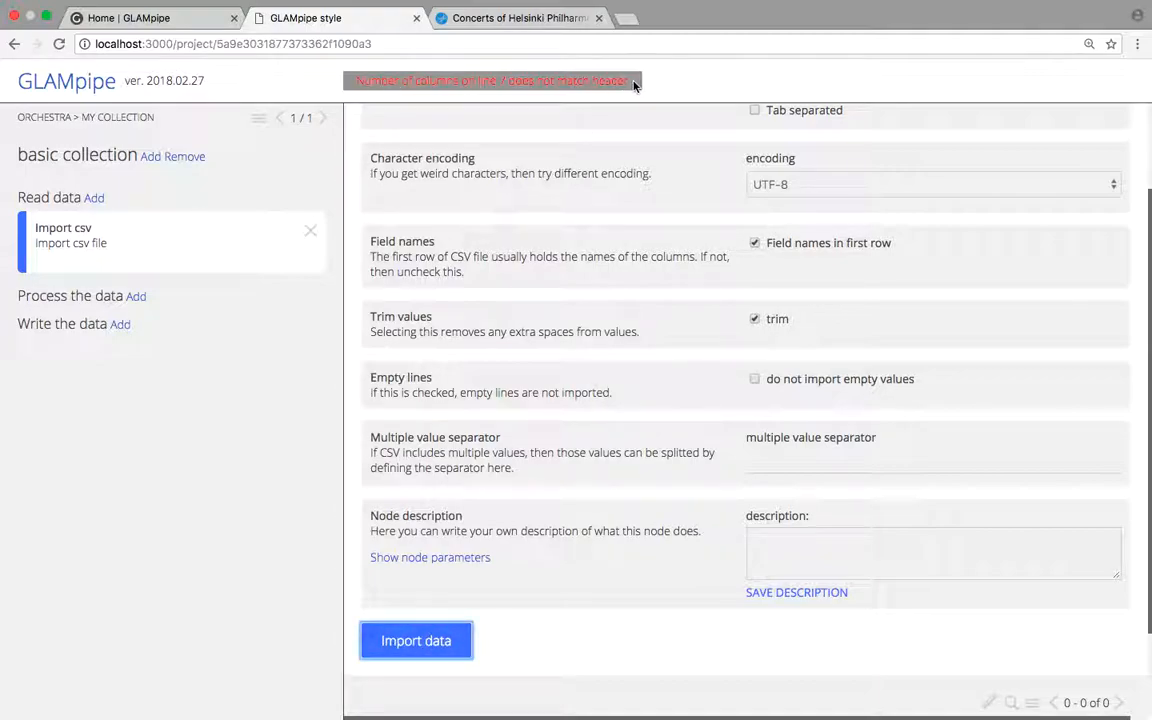
drag(631, 84, 357, 88)
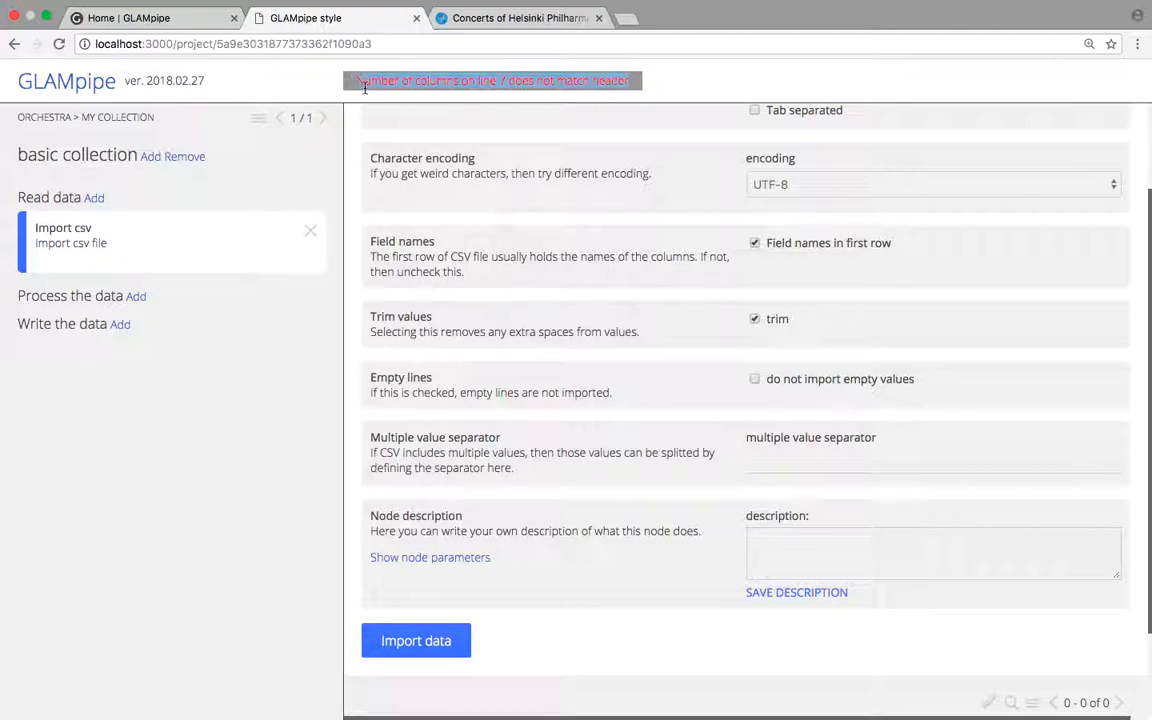
Step: Set the column separator to ; and the character encoding to iso-8859-1 (latin1), then import the data
scroll(715, 280, up, 3)
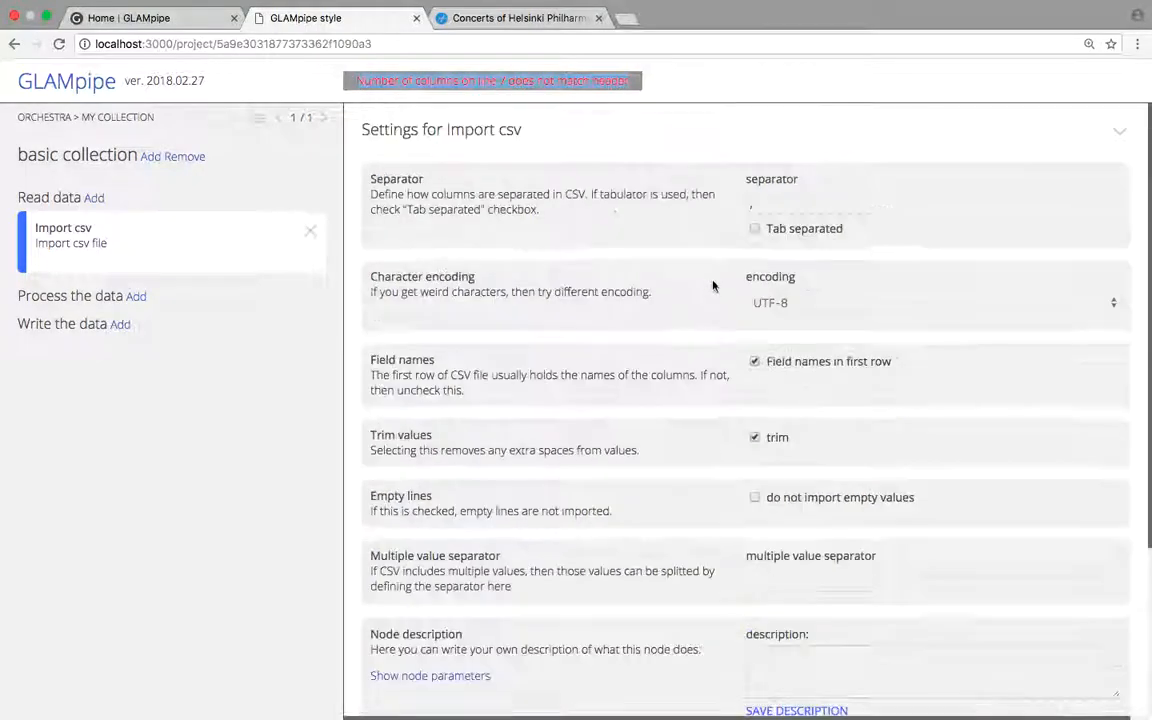
click(767, 204)
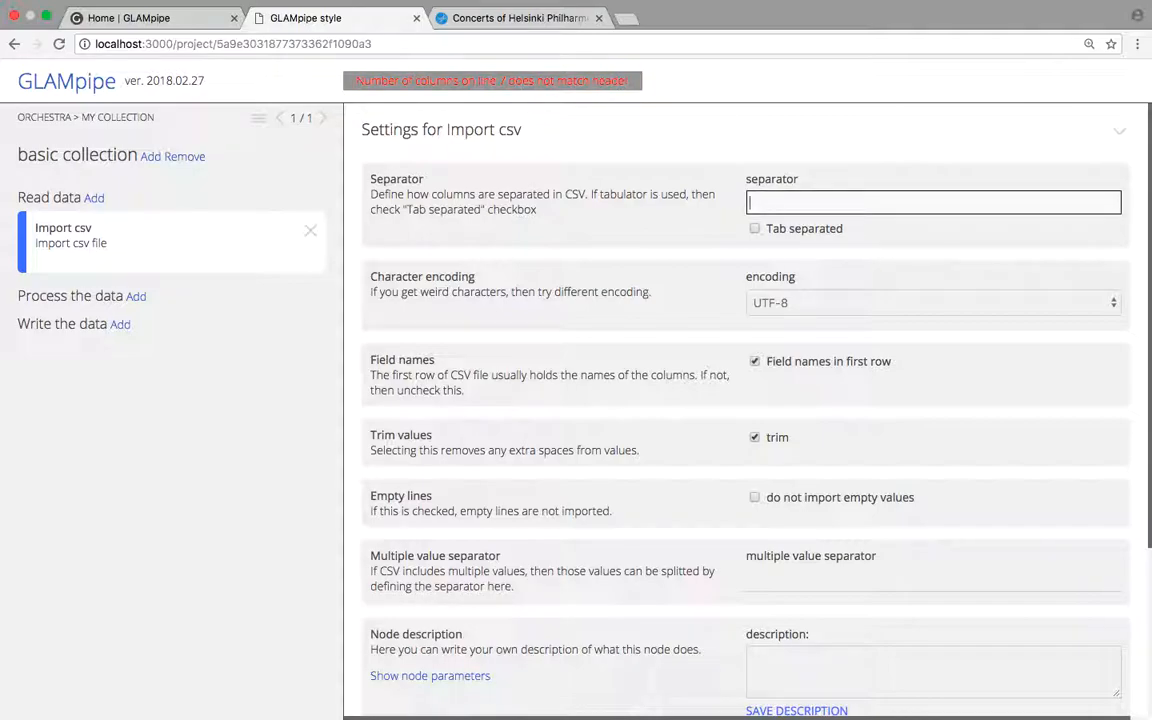
text(;)
click(830, 302)
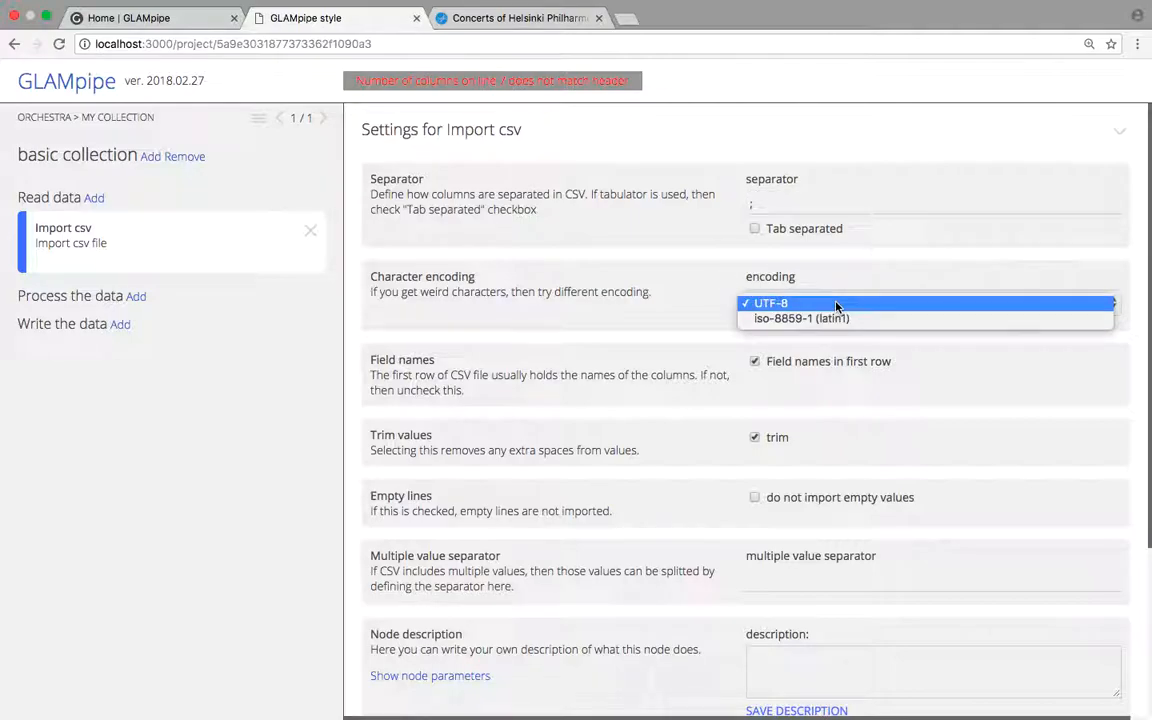
click(830, 319)
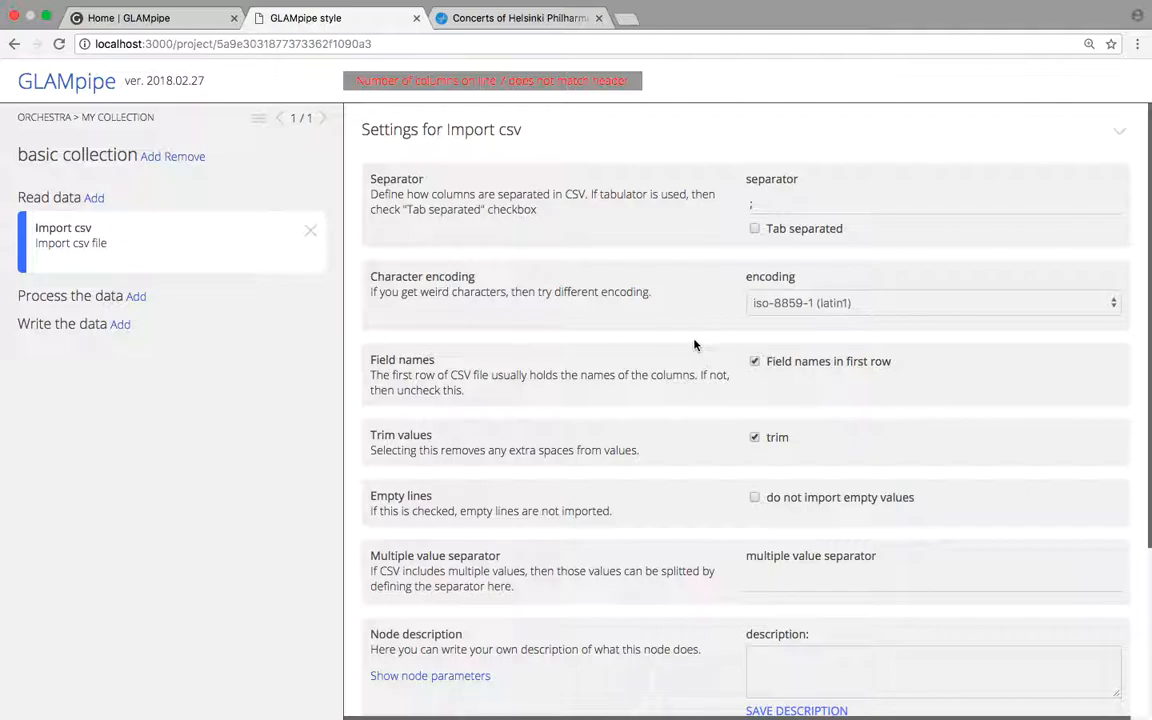
scroll(695, 345, down, 2)
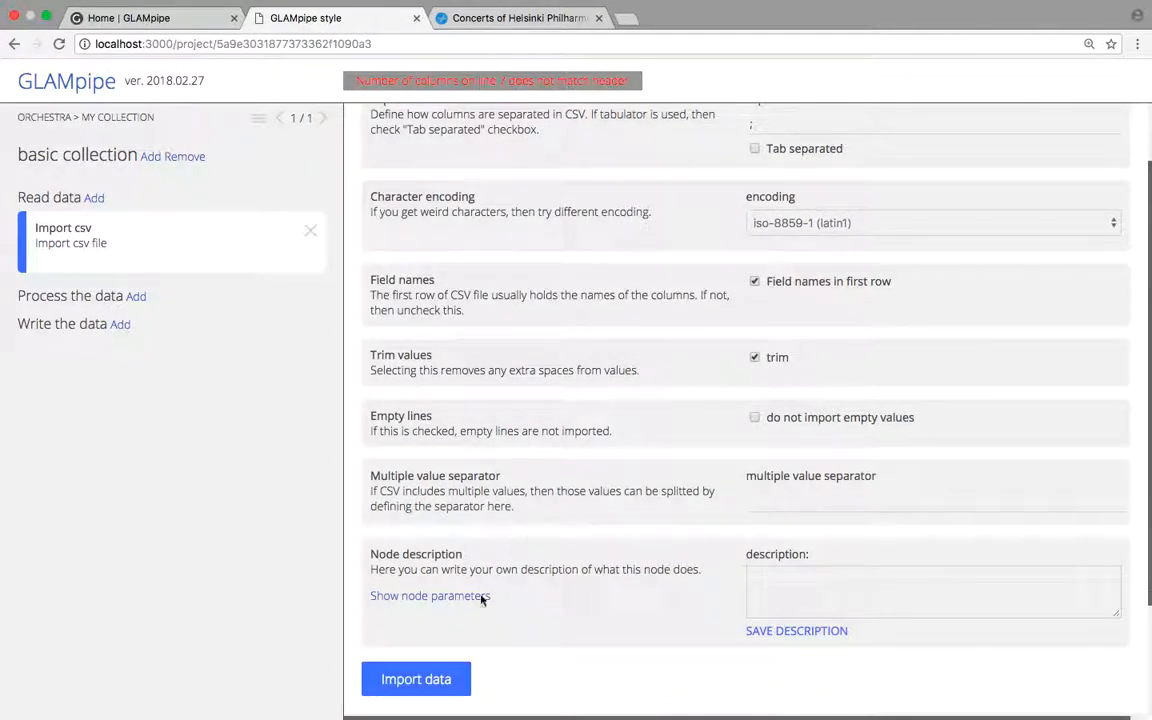
click(418, 686)
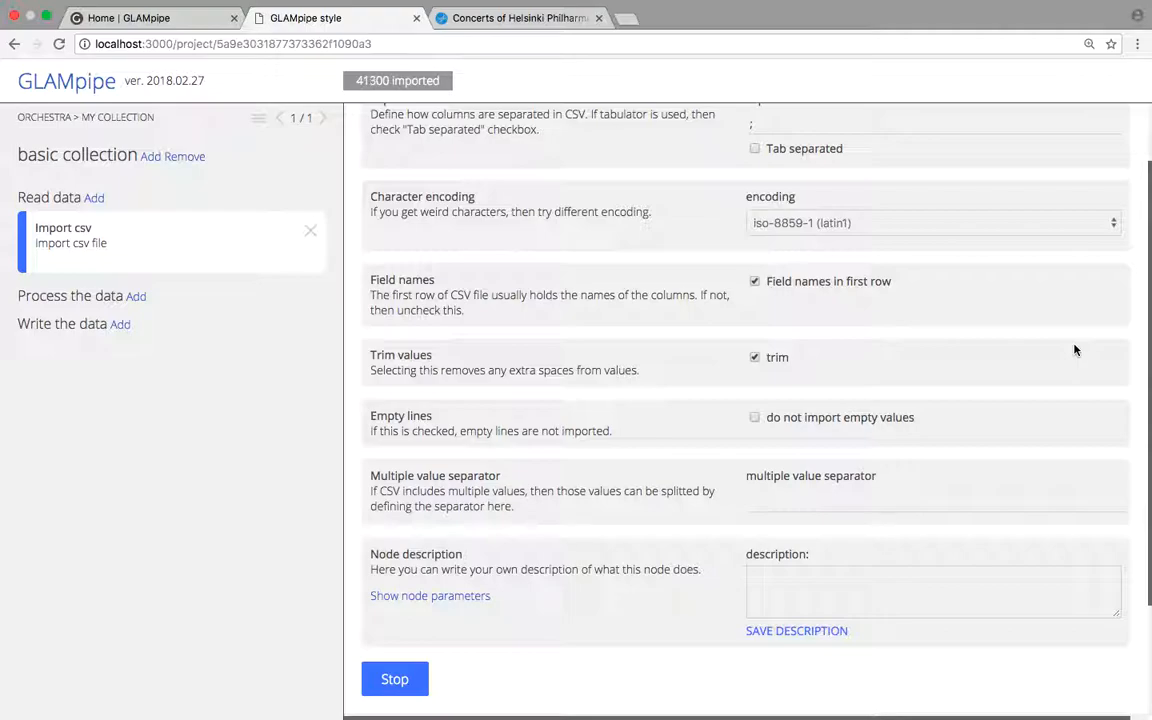
Step: Collapse the Import csv node's settings so the collection's data table can be viewed
scroll(1074, 349, down, 3)
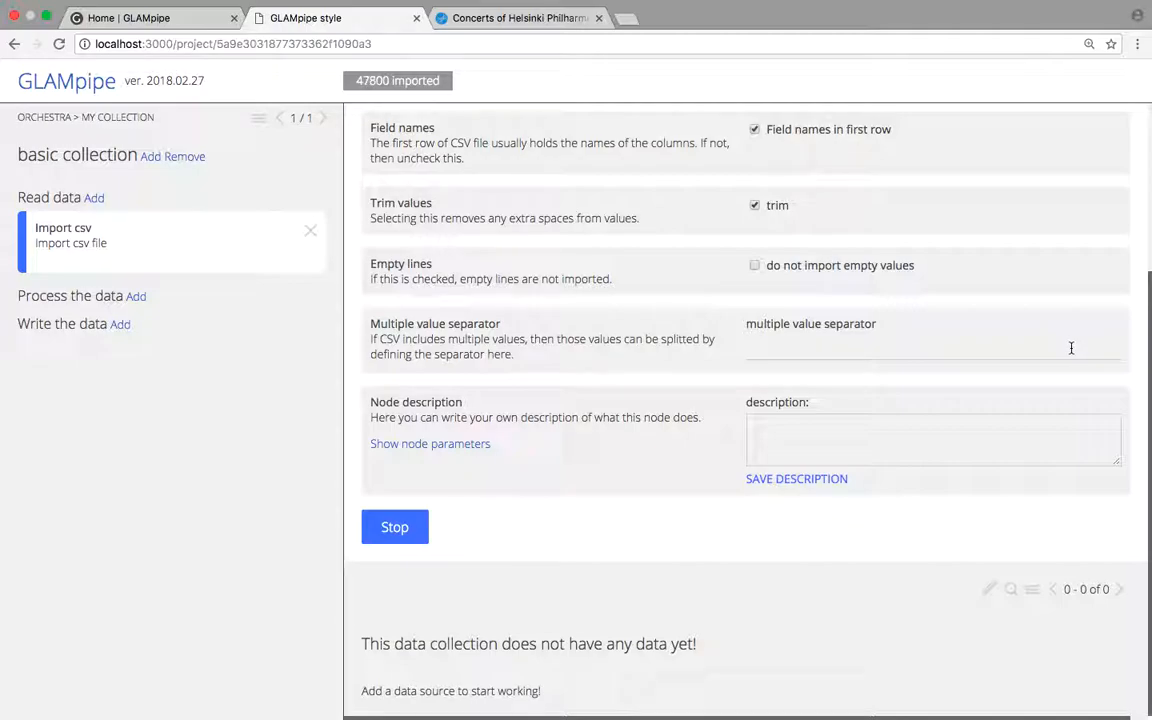
click(1121, 590)
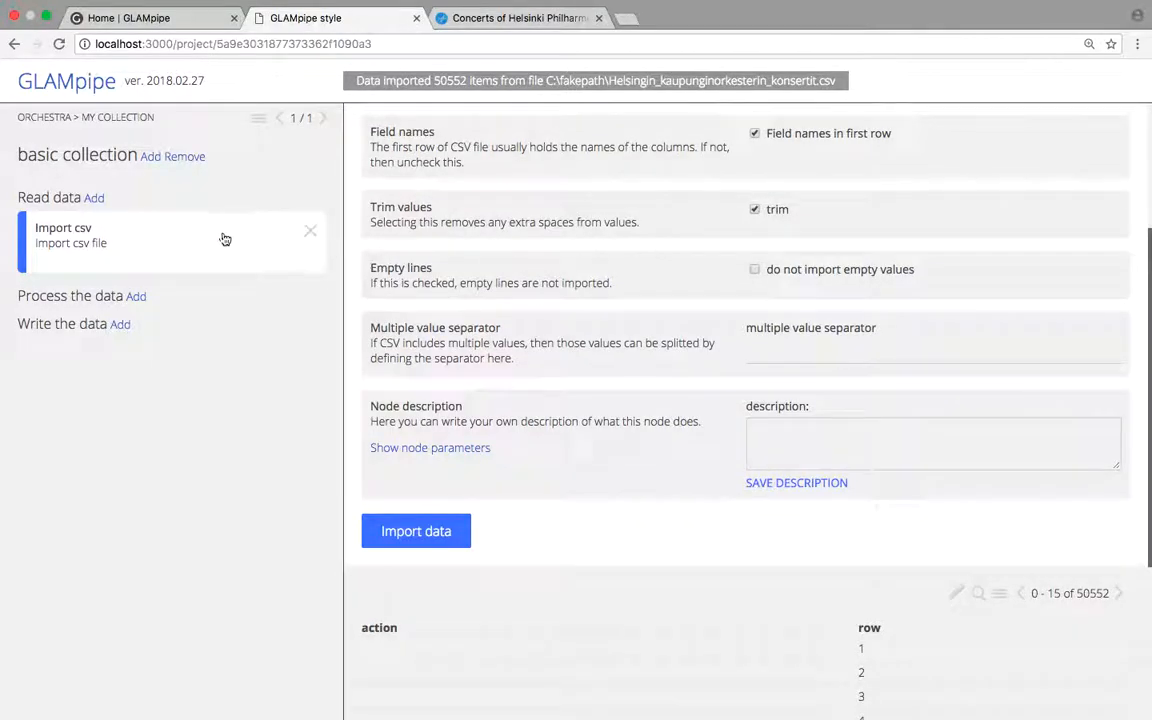
scroll(690, 240, up, 5)
click(779, 120)
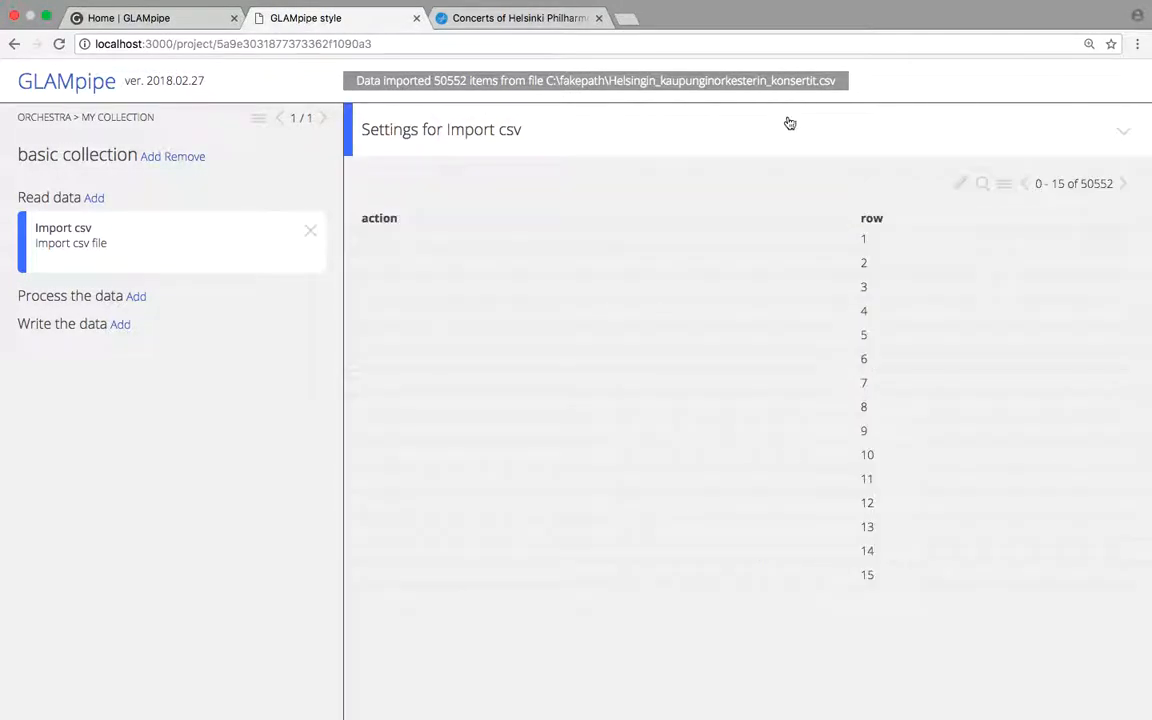
Step: Review the imported field names and show the säveltäjä and teoksen nimi fields in the data table
click(1003, 183)
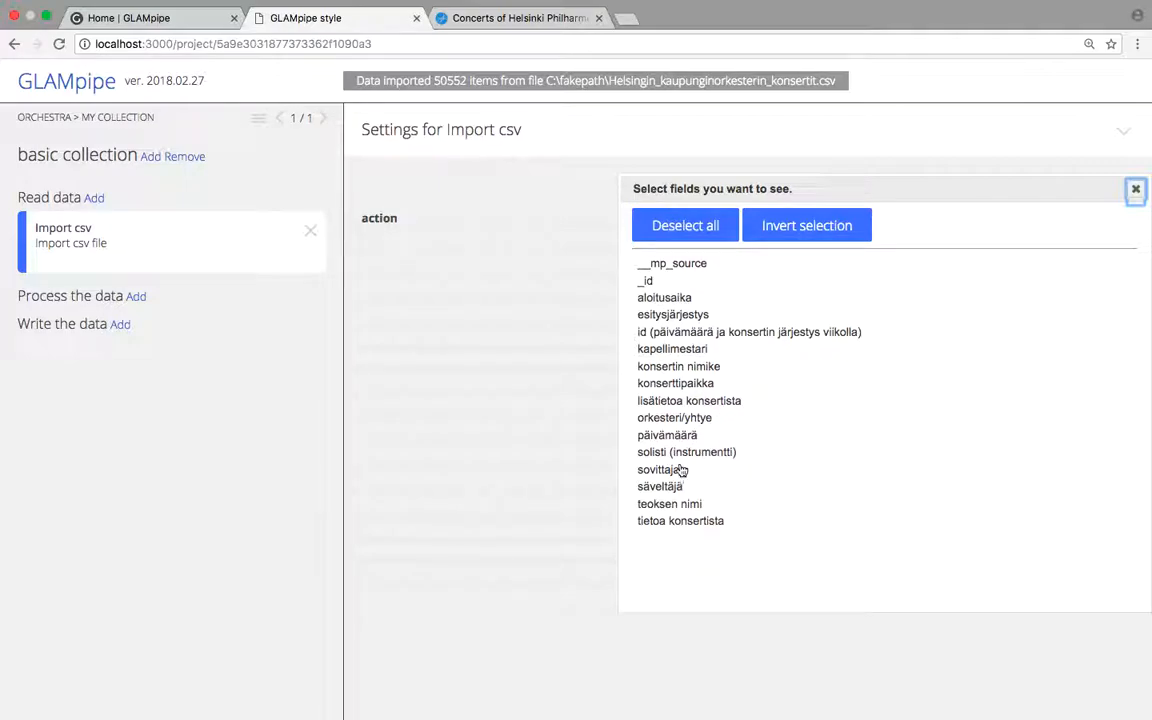
click(1135, 191)
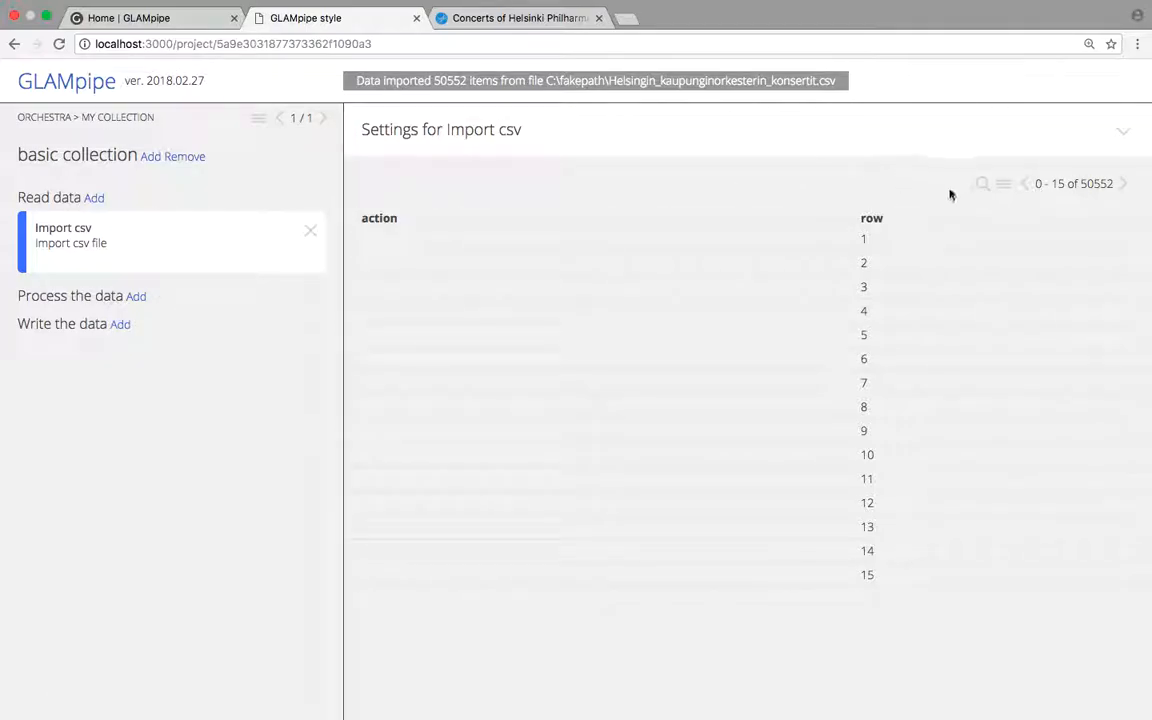
click(1004, 184)
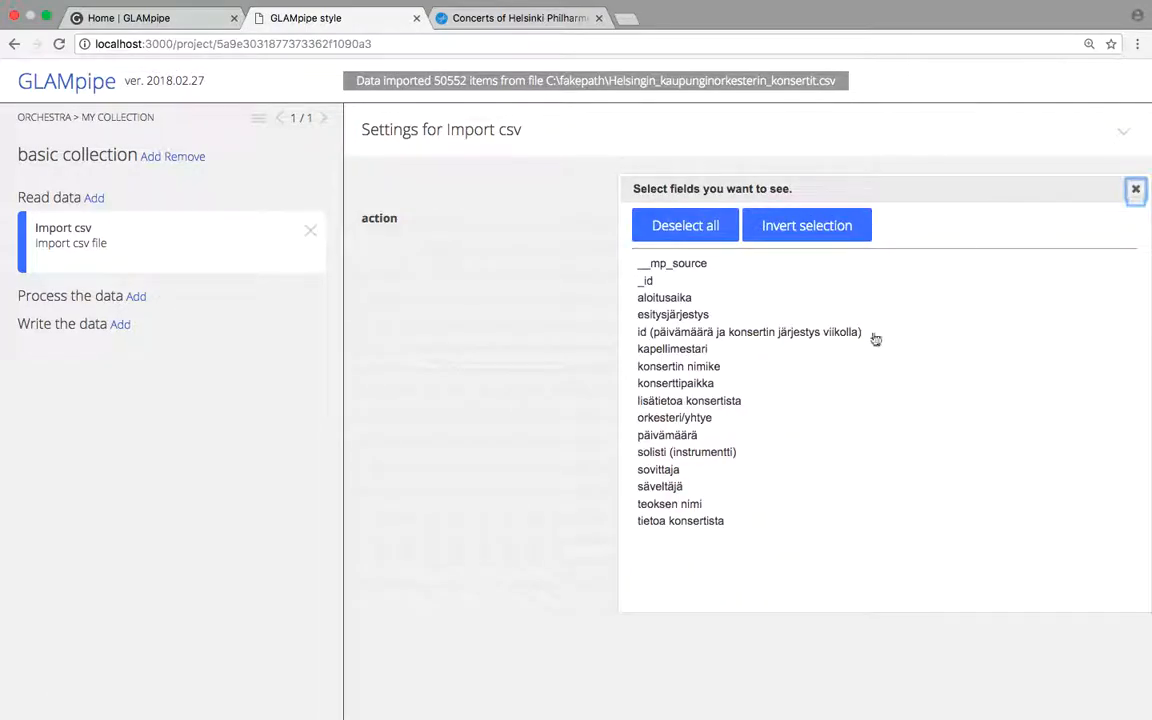
click(665, 487)
click(664, 504)
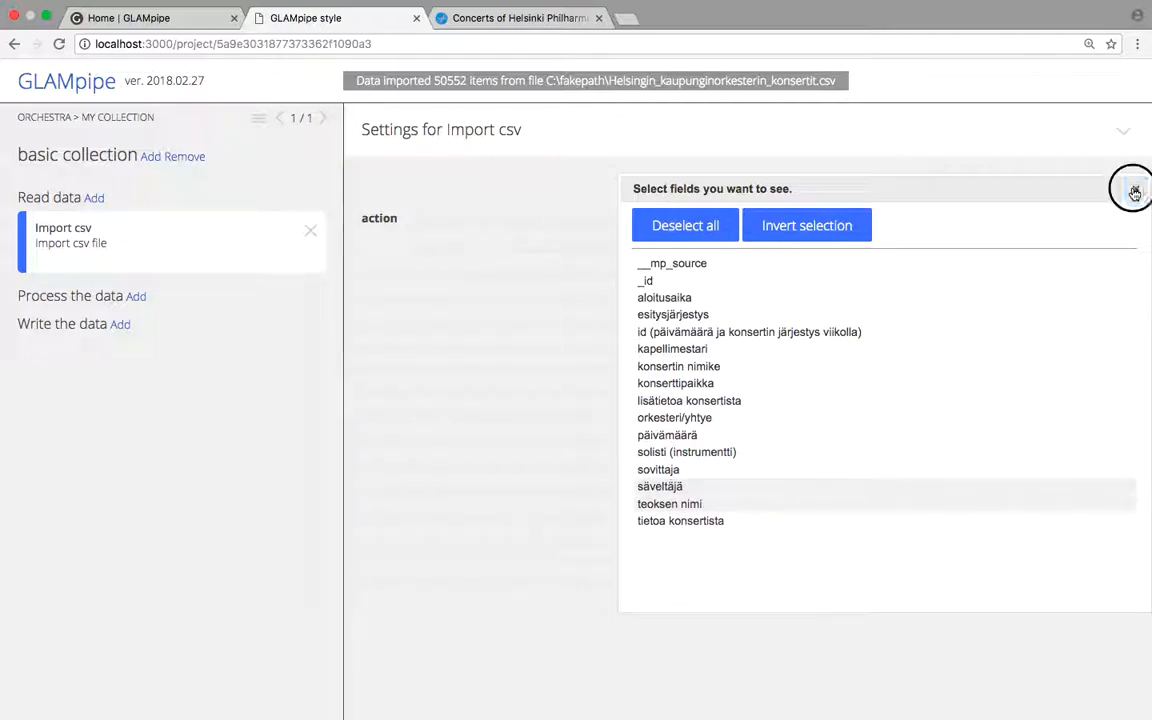
click(1135, 189)
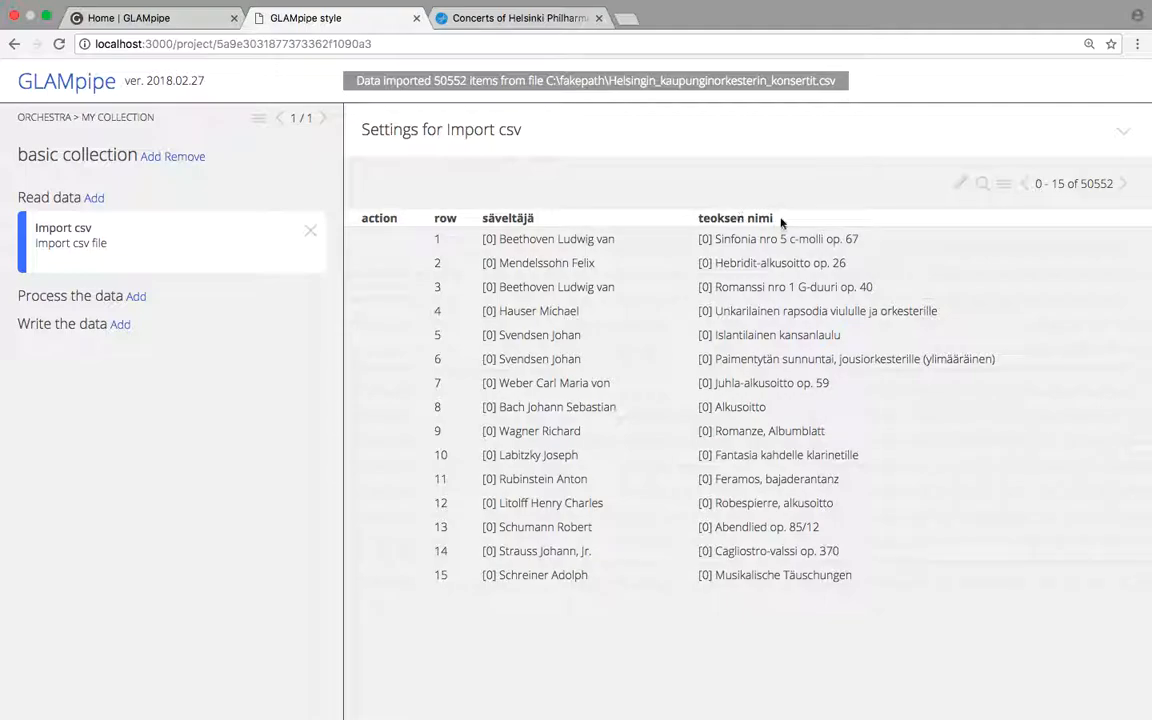
Step: Add a Faceted view node for exporting the collection's data to a view
click(120, 324)
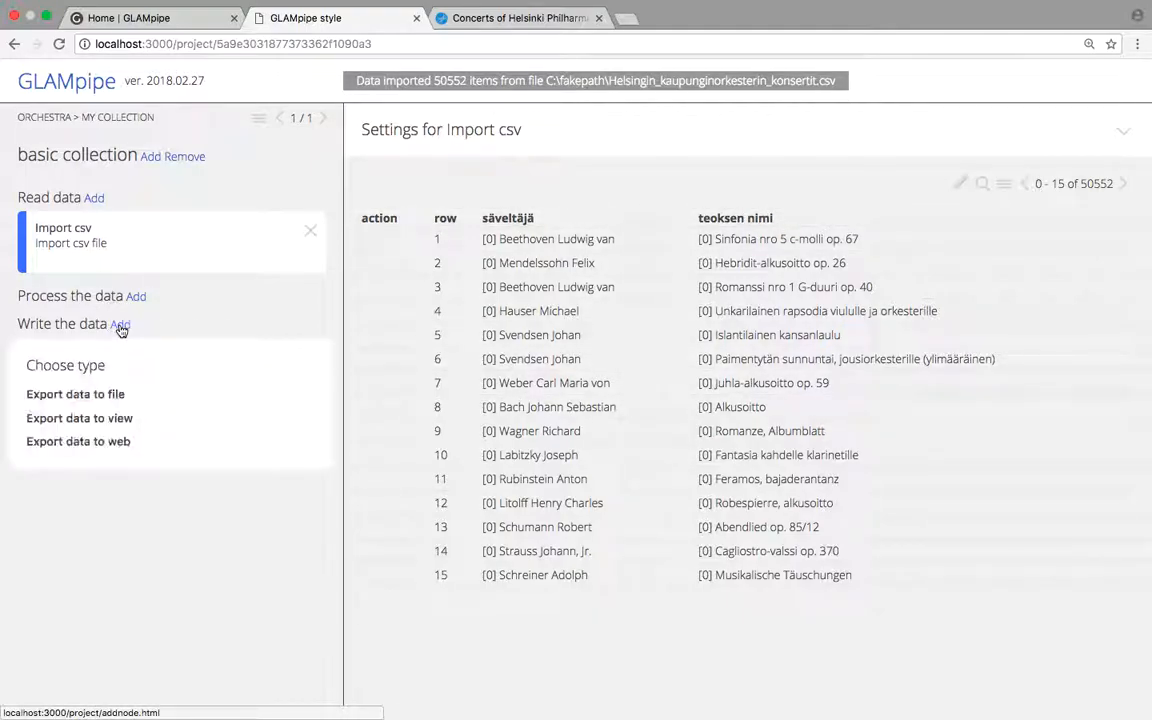
click(103, 426)
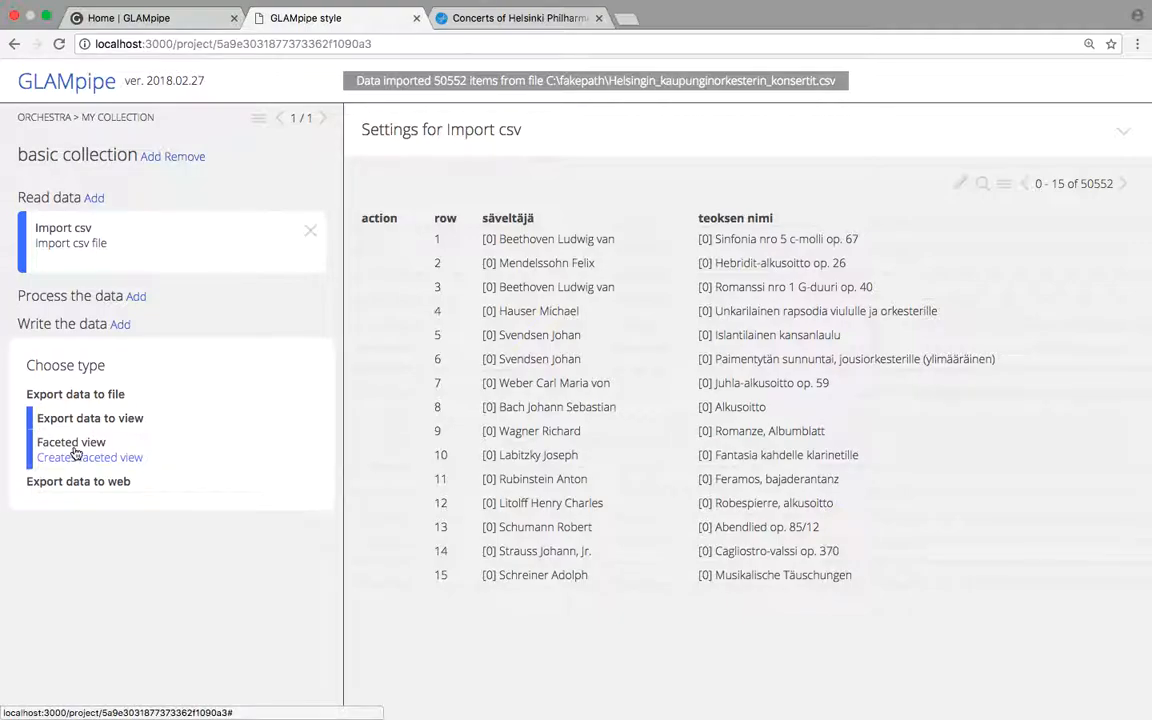
click(72, 450)
click(85, 443)
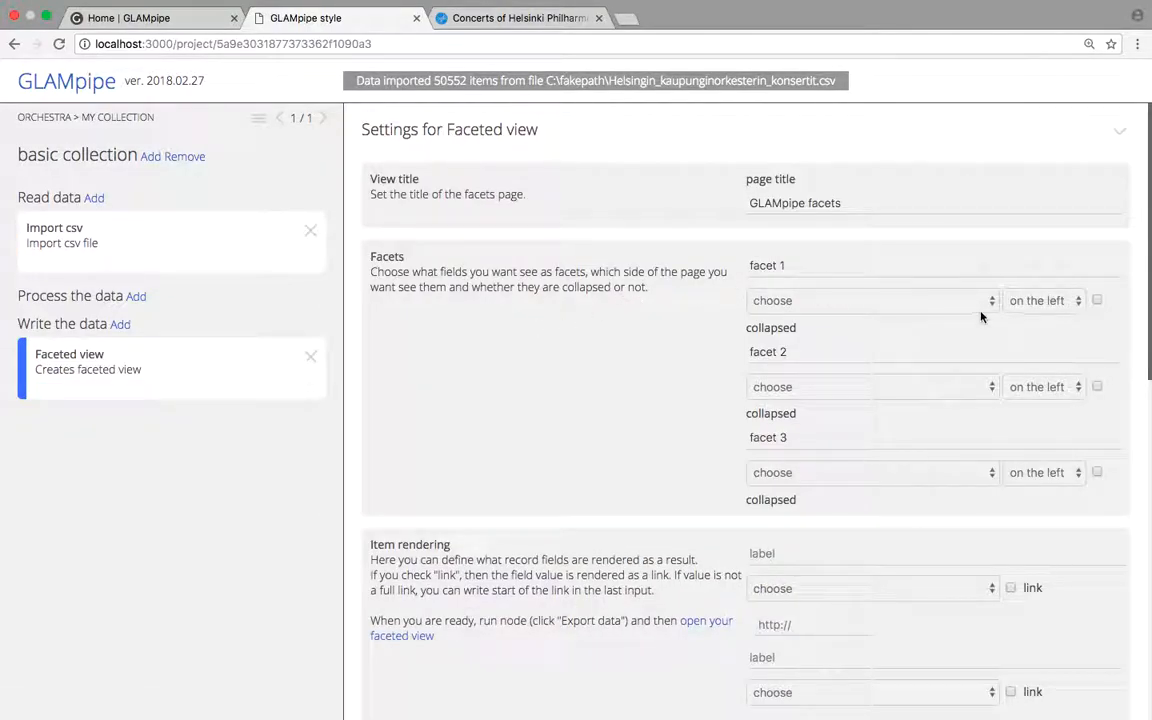
Step: Set facet 1 to the säveltäjä field and the first item rendering field to teoksen nimi
click(988, 303)
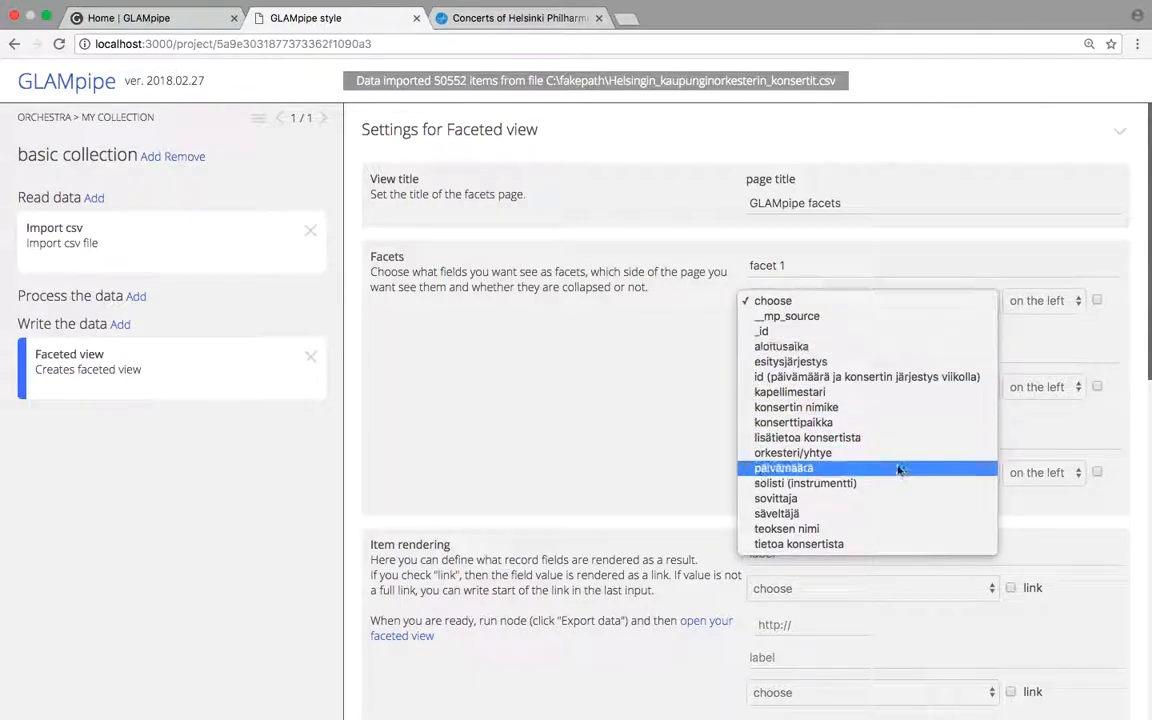
click(813, 511)
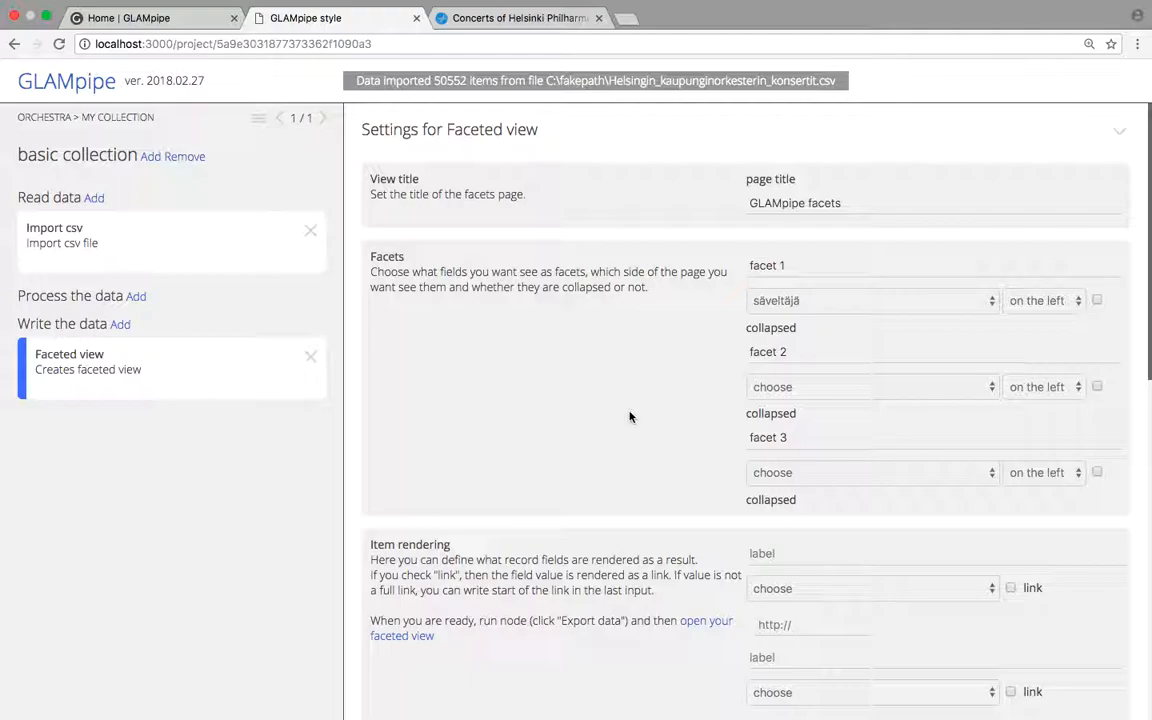
scroll(566, 553, down, 3)
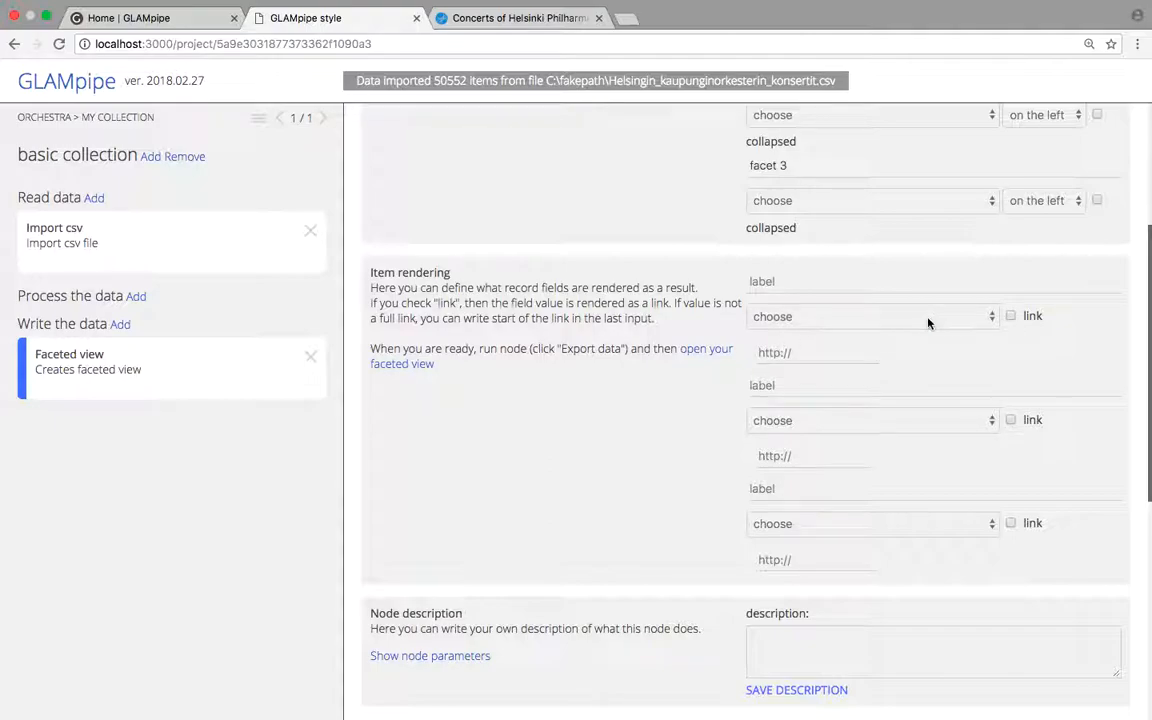
click(988, 317)
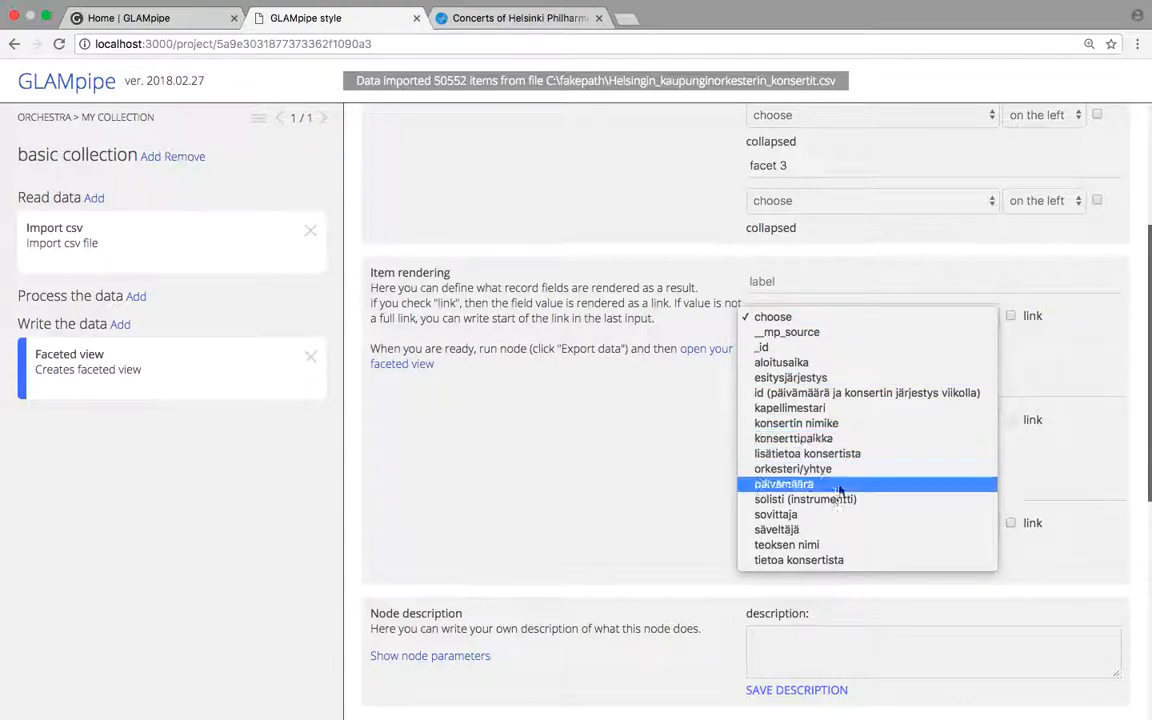
click(802, 547)
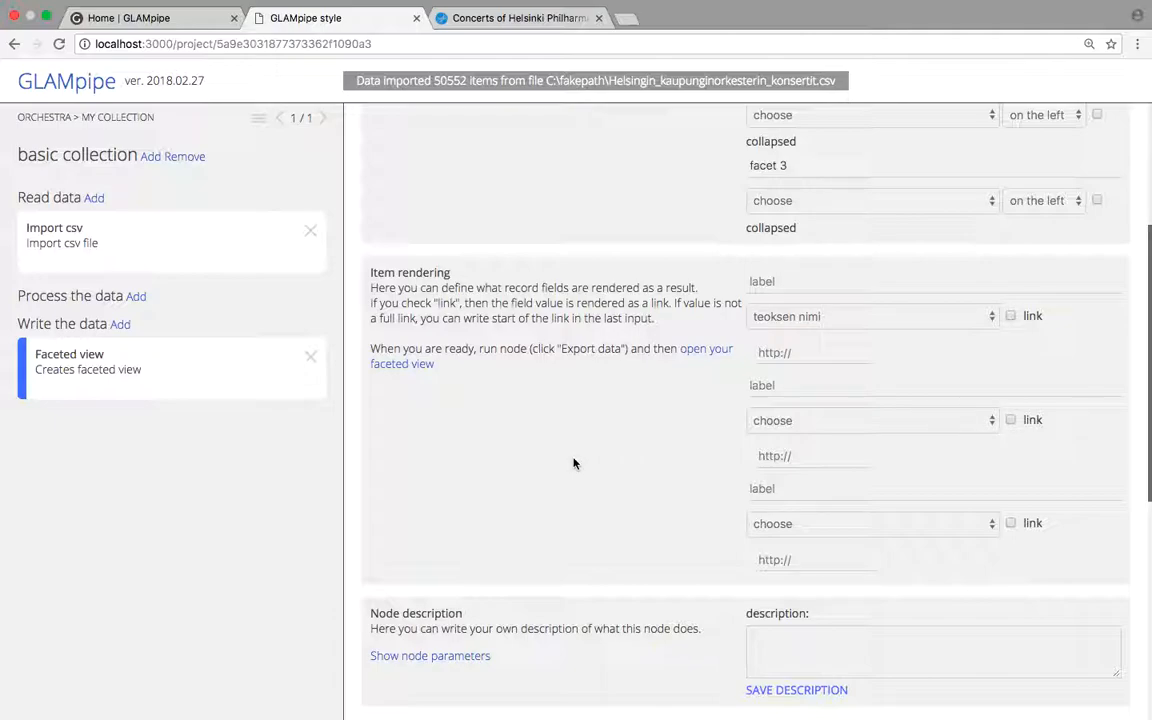
Step: Export the data with the Faceted view node and open the resulting faceted view page
scroll(573, 463, down, 2)
click(427, 612)
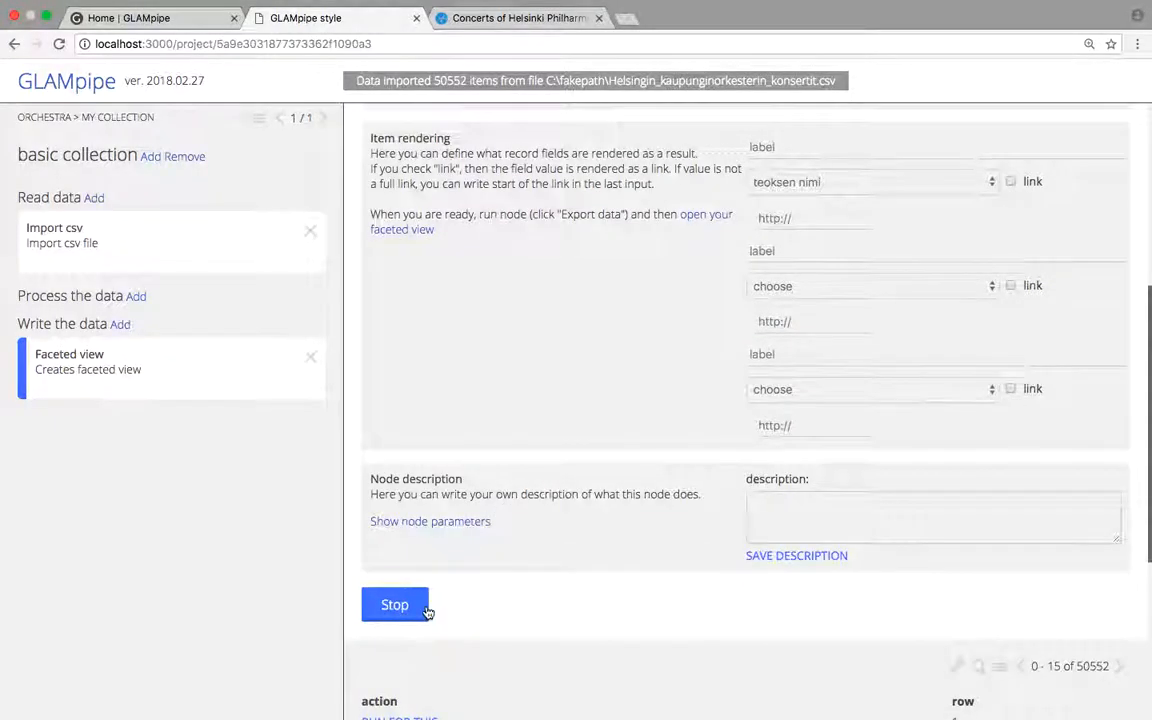
scroll(527, 329, up, 2)
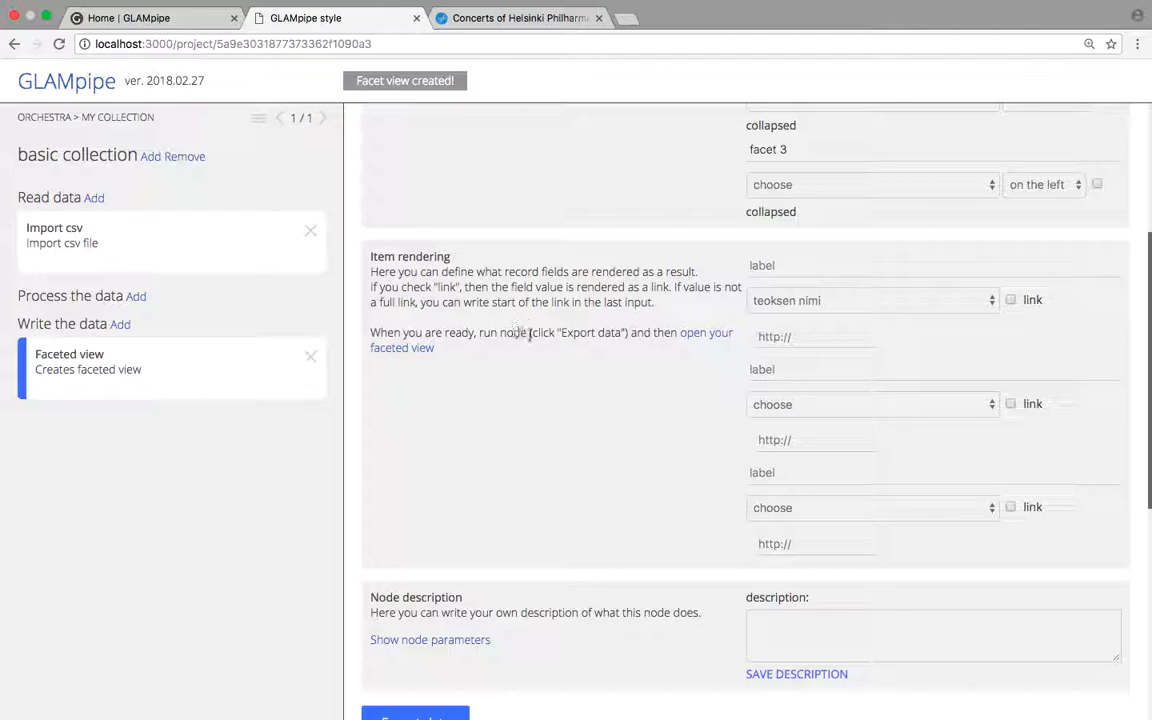
click(699, 333)
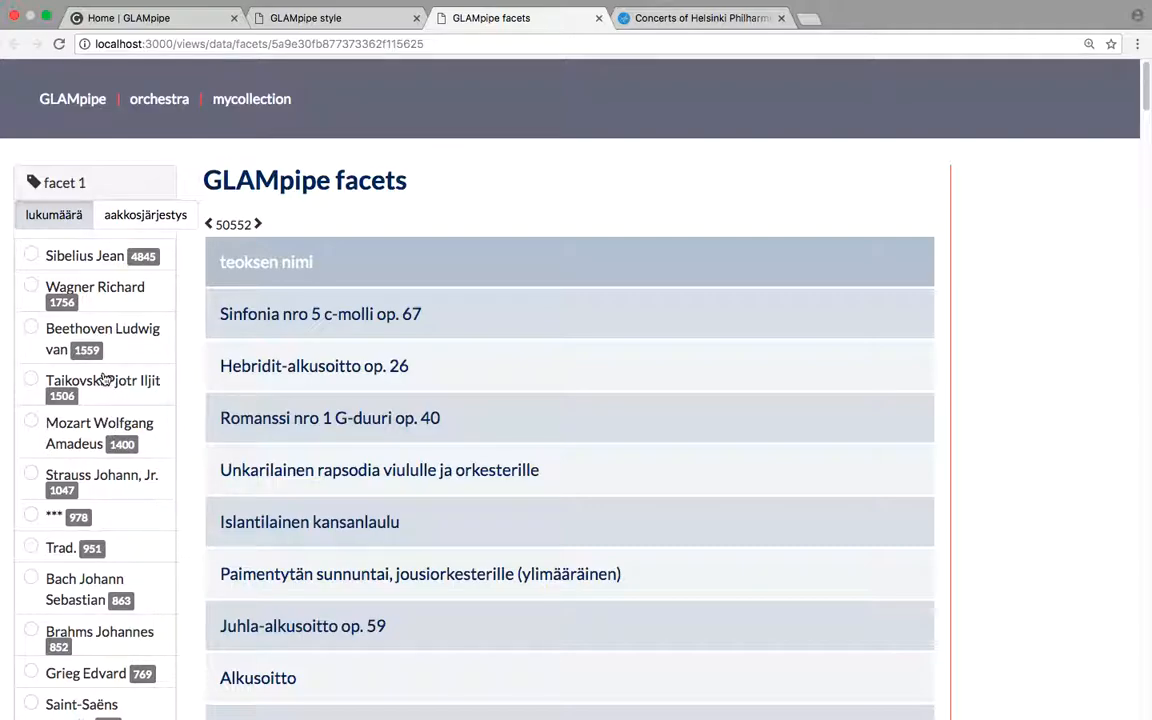
Step: Browse the composer facet and filter the listed works by Bach Johann Sebastian
scroll(96, 447, down, 2)
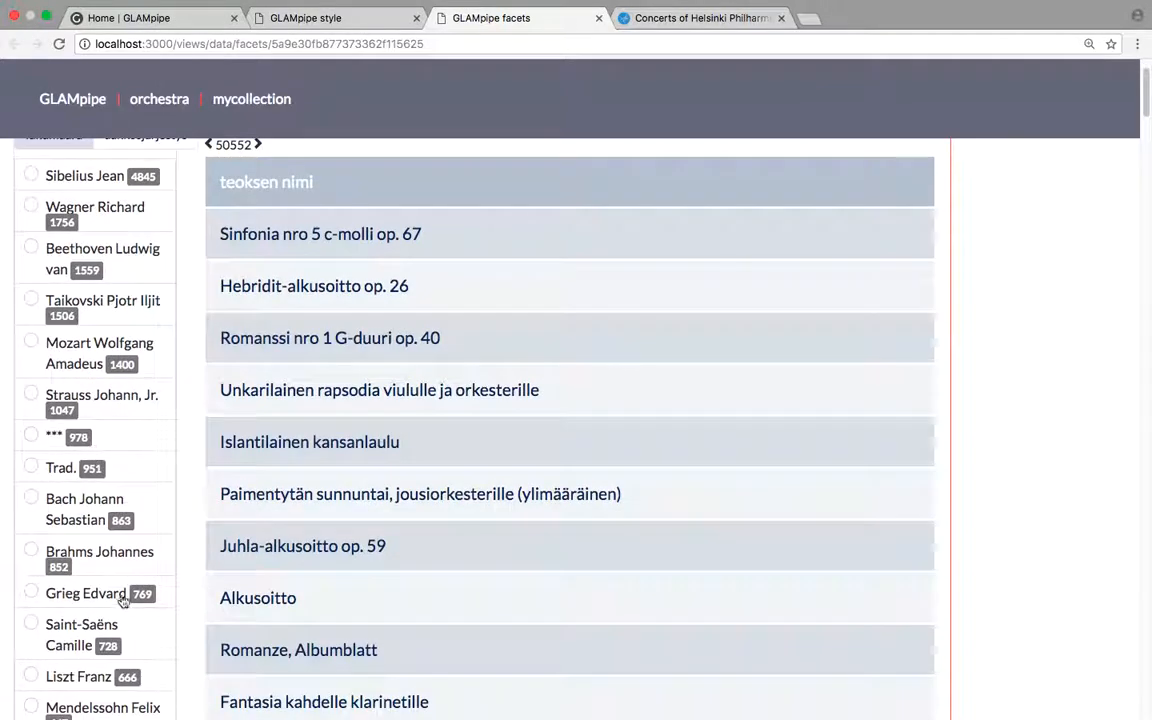
scroll(87, 600, down, 2)
scroll(104, 638, down, 3)
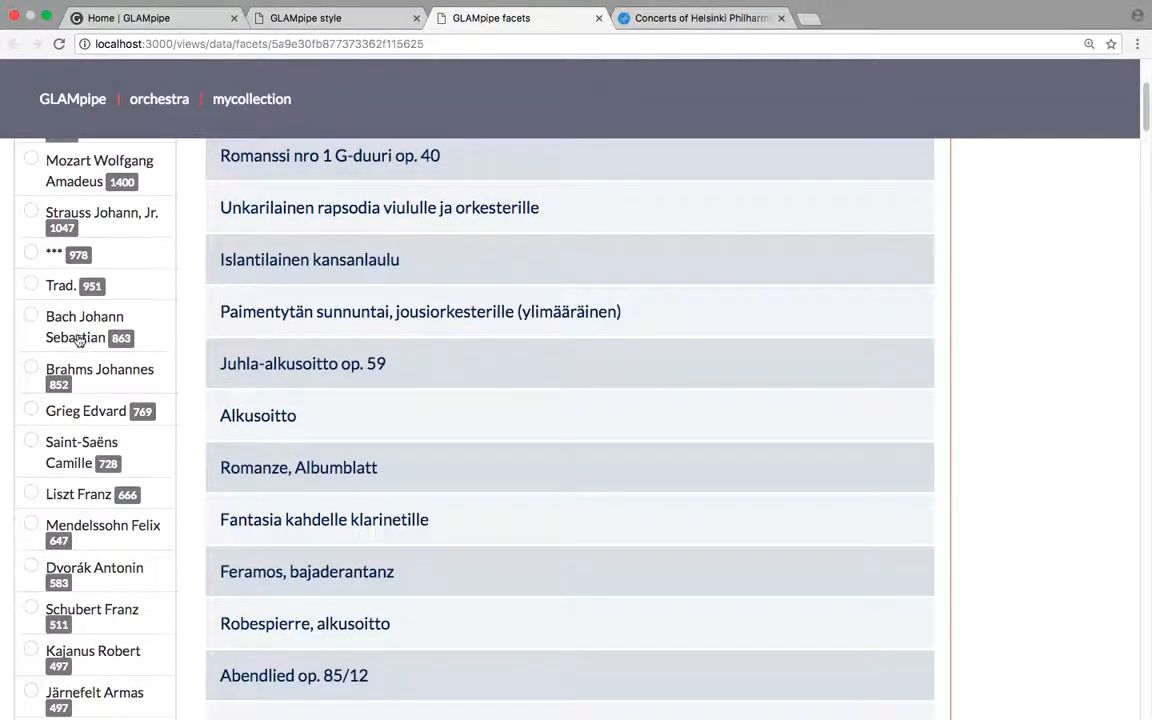
click(73, 303)
scroll(385, 441, up, 5)
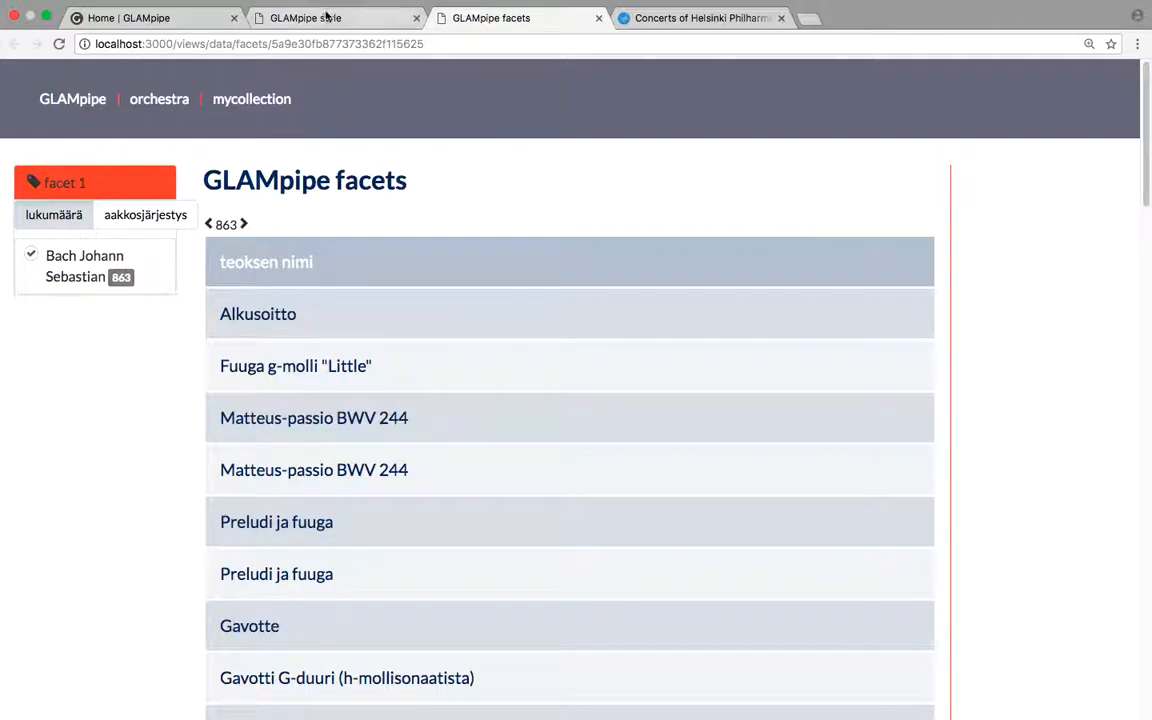
Step: Return to the Faceted view node's settings and set facet 2 to the päivämäärä field
click(152, 18)
click(309, 20)
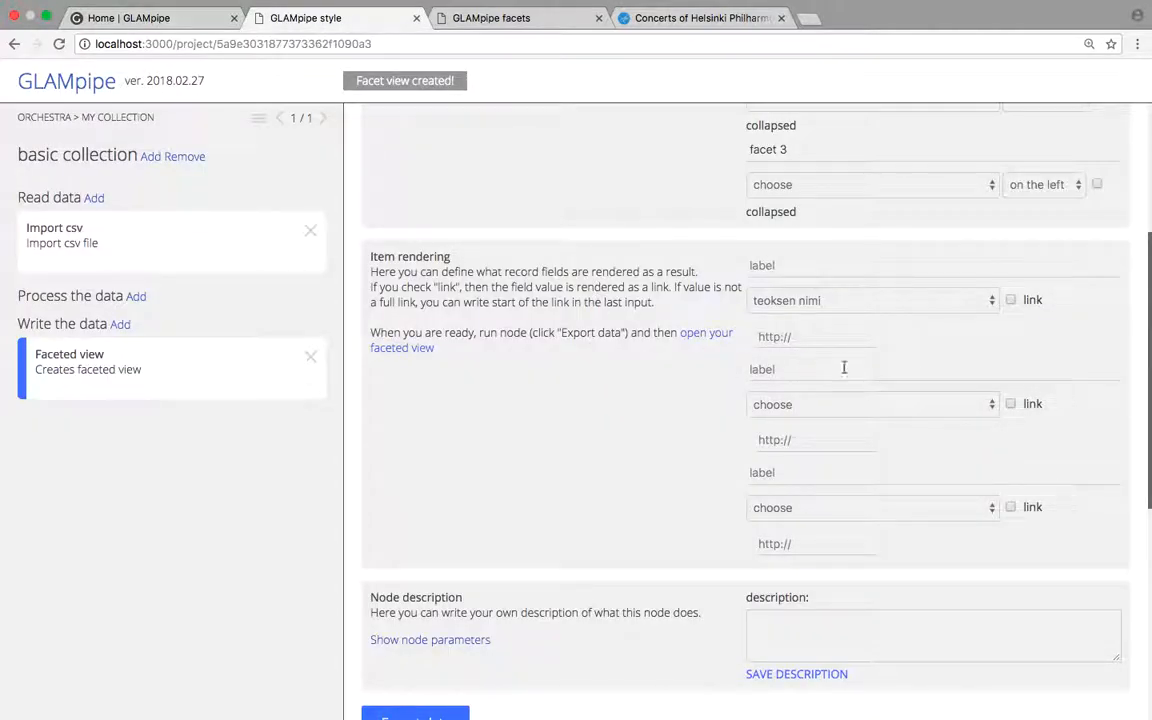
scroll(845, 368, up, 3)
scroll(847, 369, up, 1)
click(892, 258)
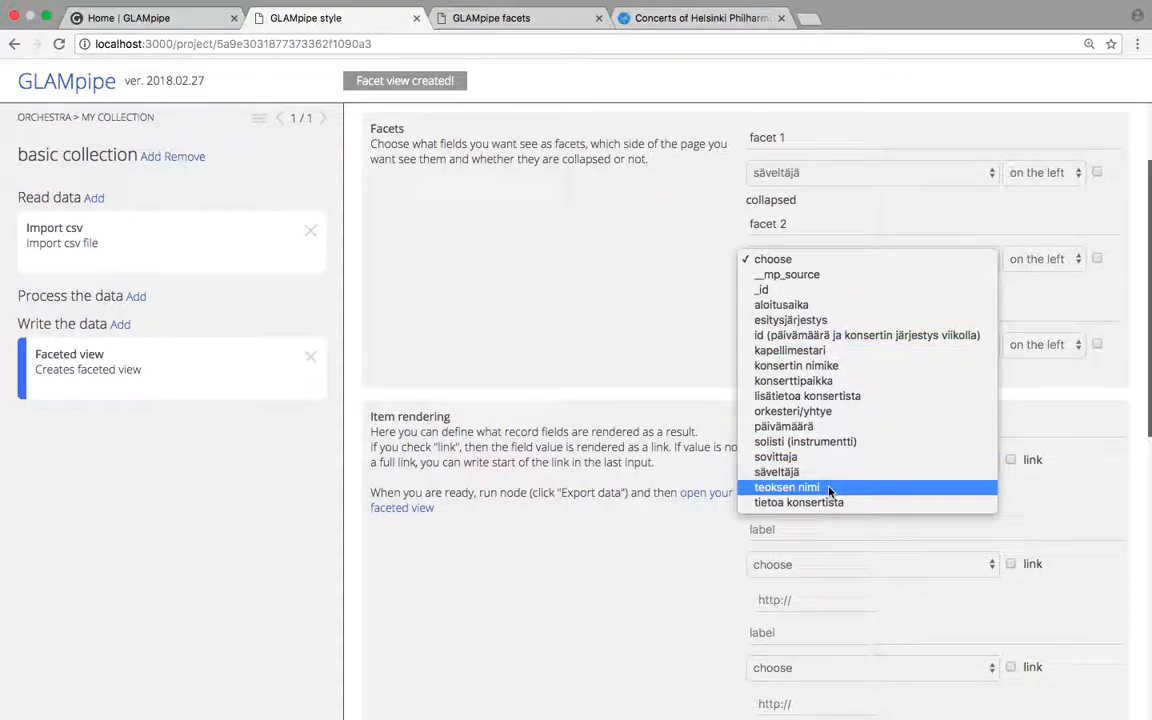
click(827, 428)
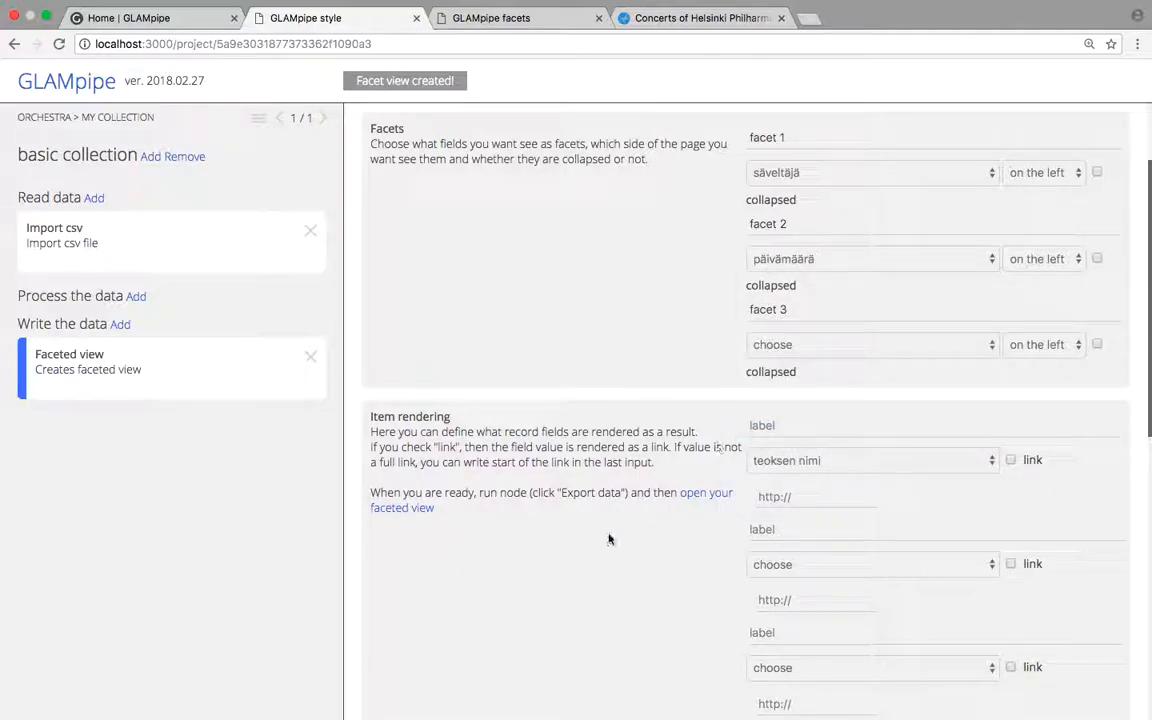
Step: Export the data again with the date facet added and reload the faceted view page
scroll(609, 535, down, 5)
click(424, 596)
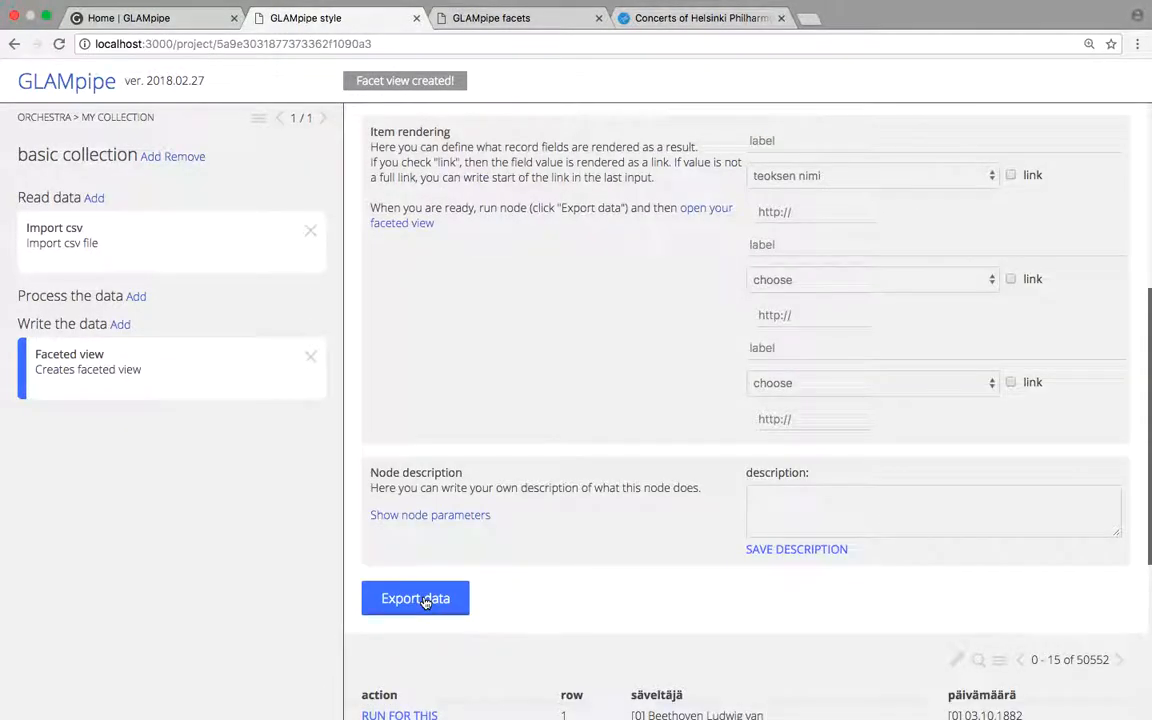
click(496, 17)
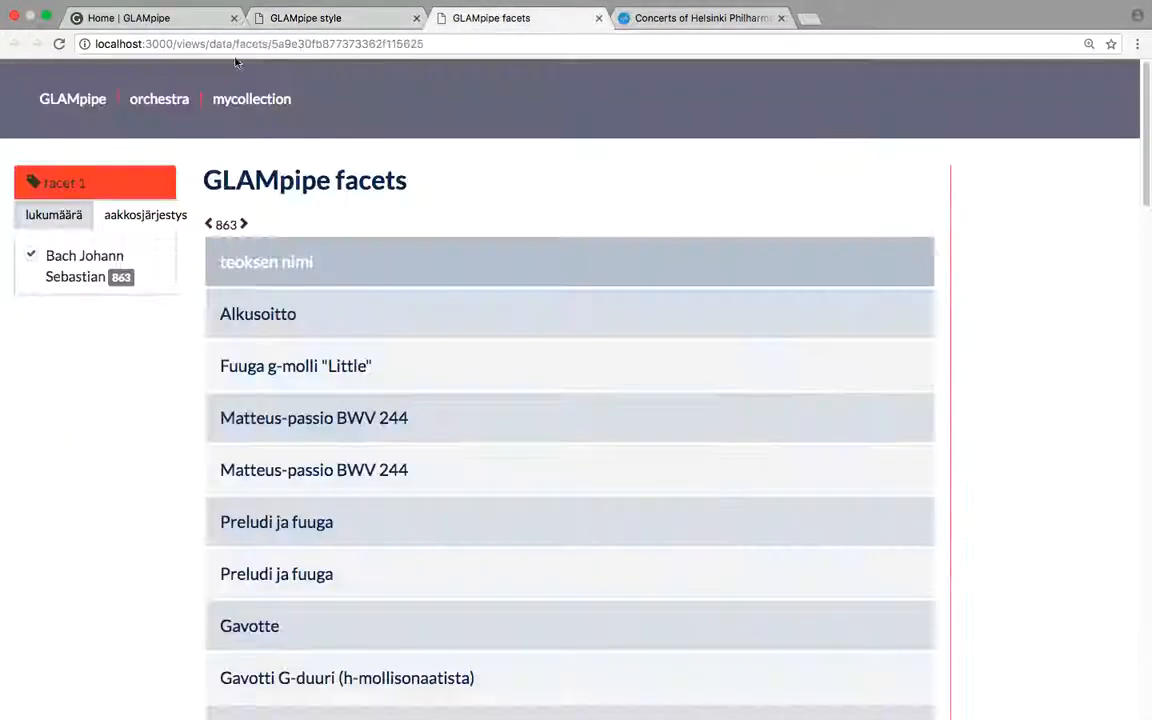
click(59, 43)
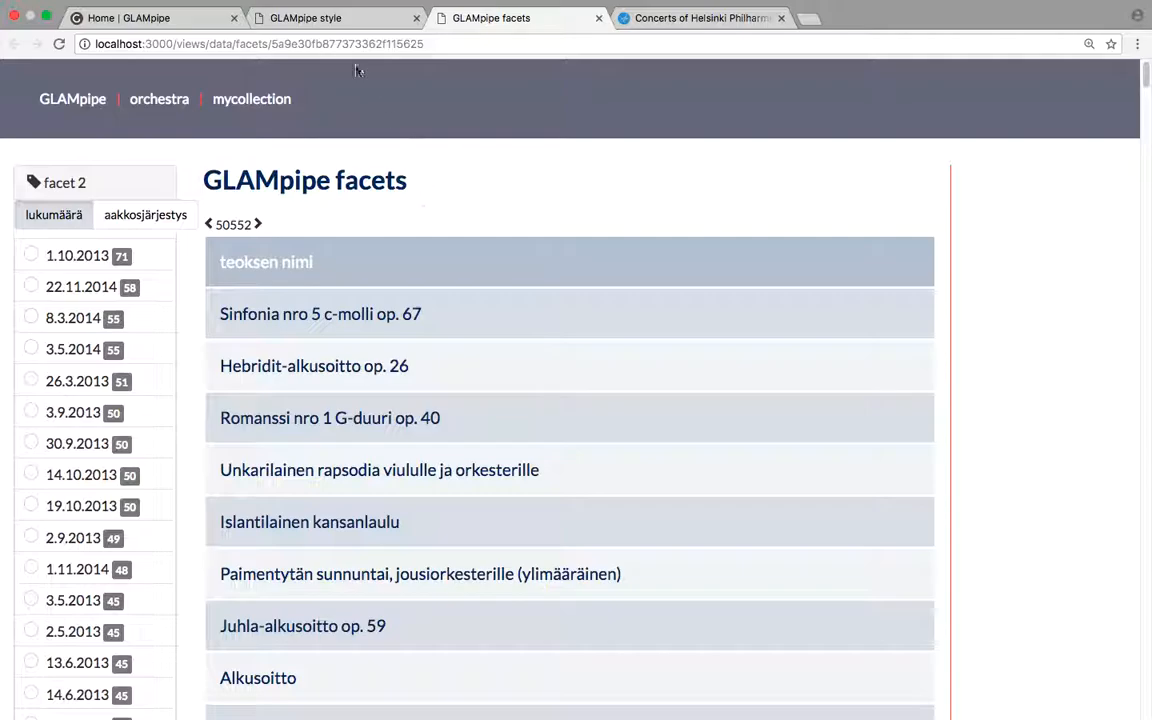
Step: Back in the Faceted view node's settings, set the page side for facet 2 to on the right
click(340, 18)
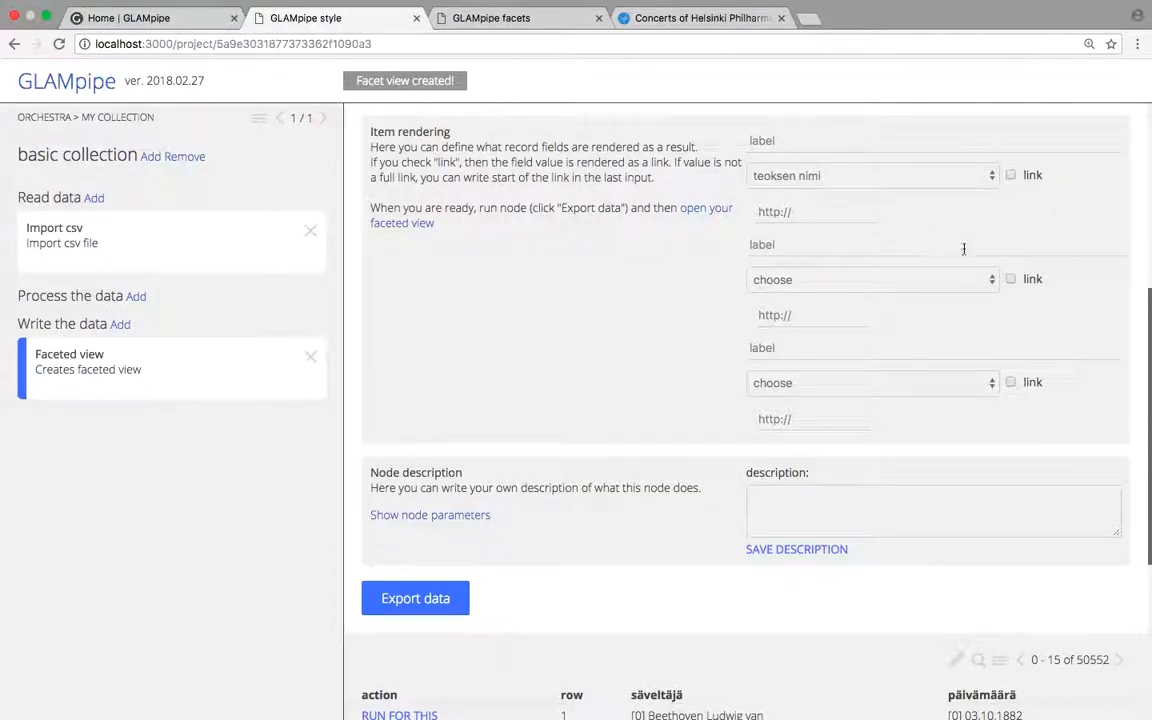
scroll(975, 252, up, 5)
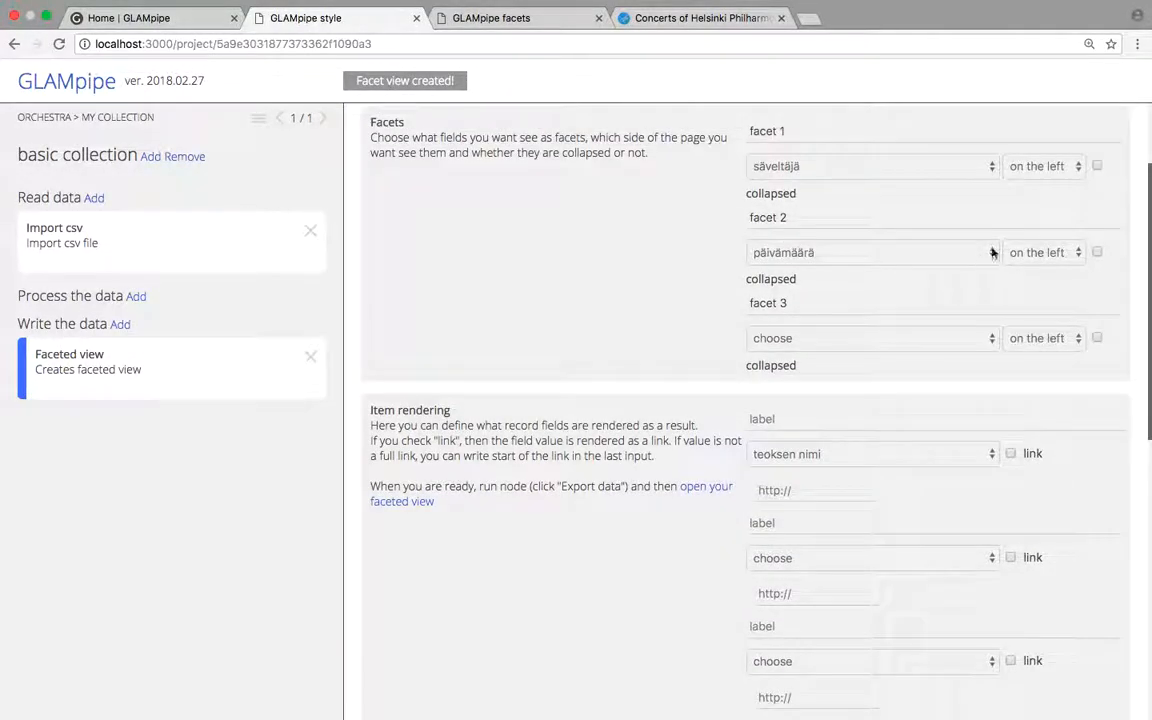
click(1040, 252)
click(1048, 268)
Step: Export the data with facet 2's new placement, reload the faceted view page and look through its composer and date facets
scroll(609, 496, down, 5)
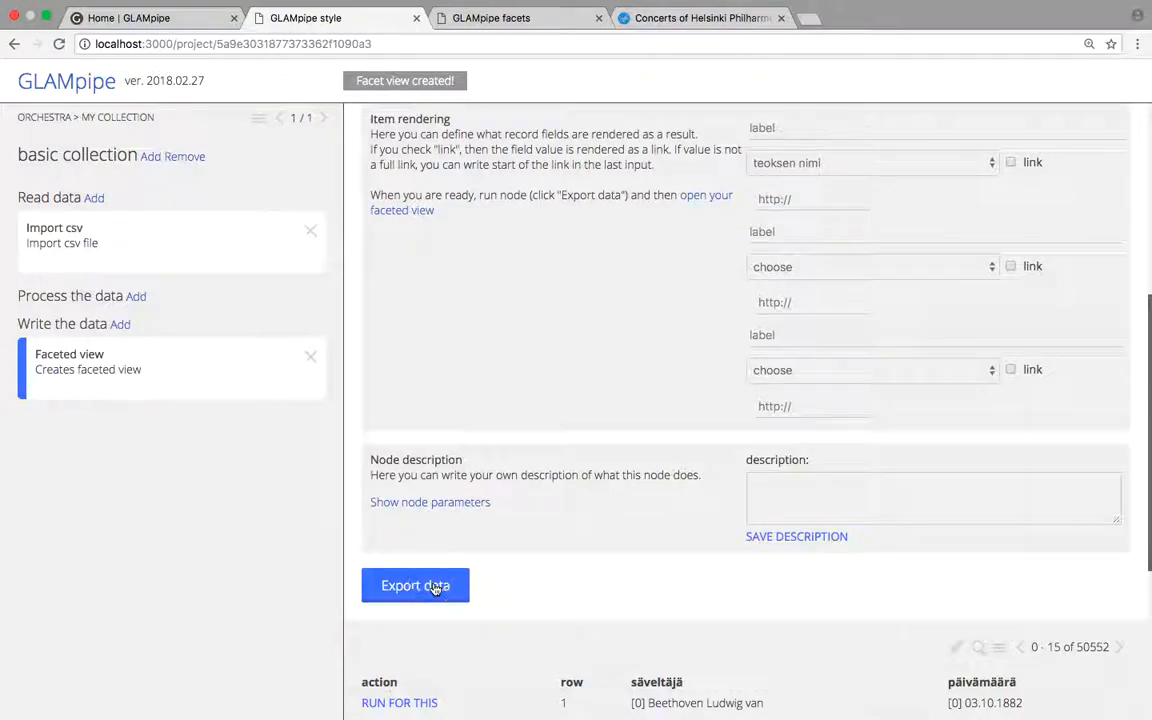
click(510, 18)
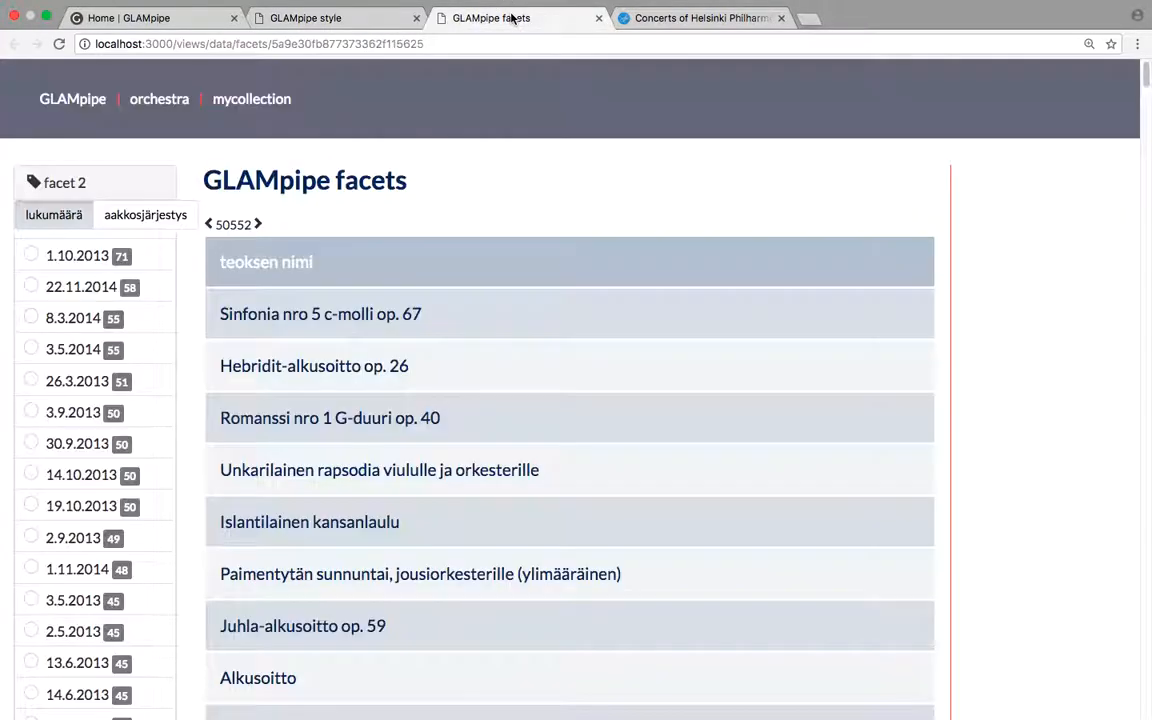
click(58, 44)
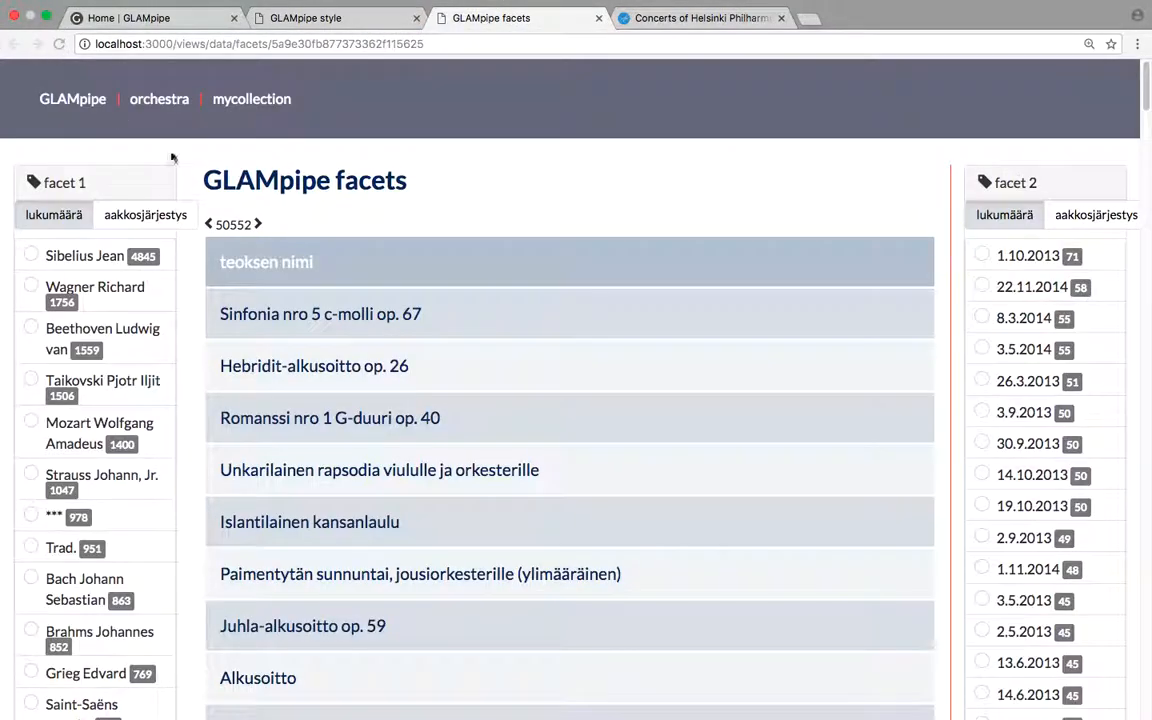
scroll(1032, 440, down, 10)
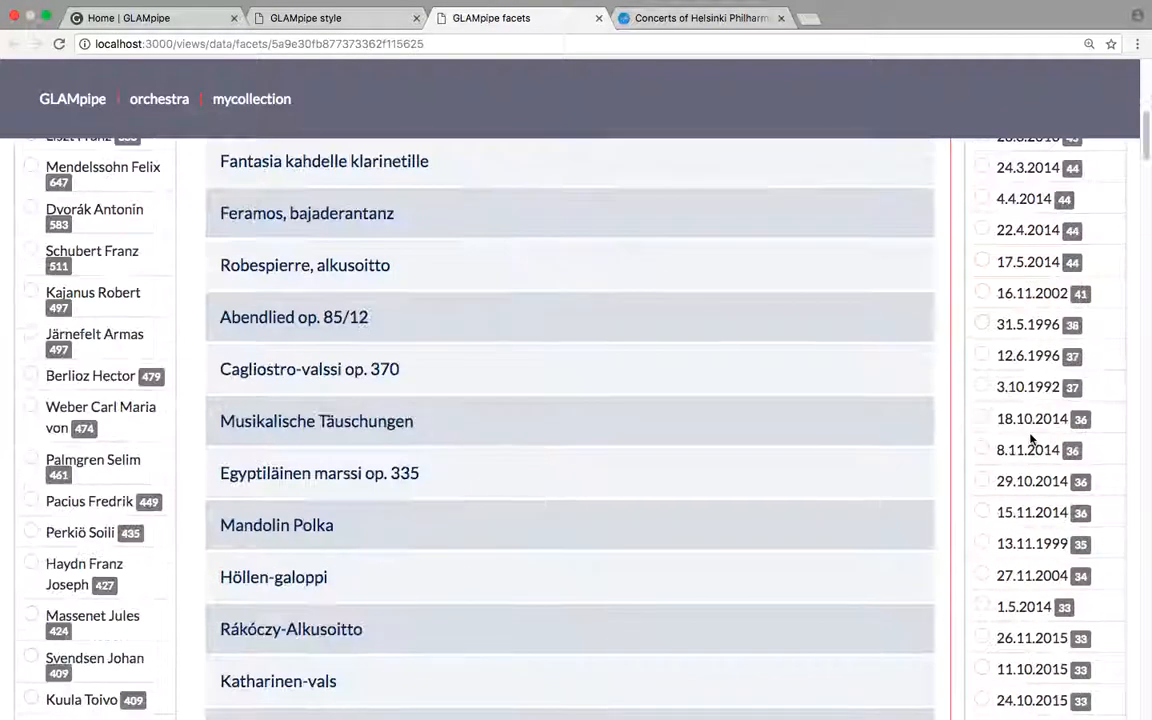
scroll(1032, 440, down, 20)
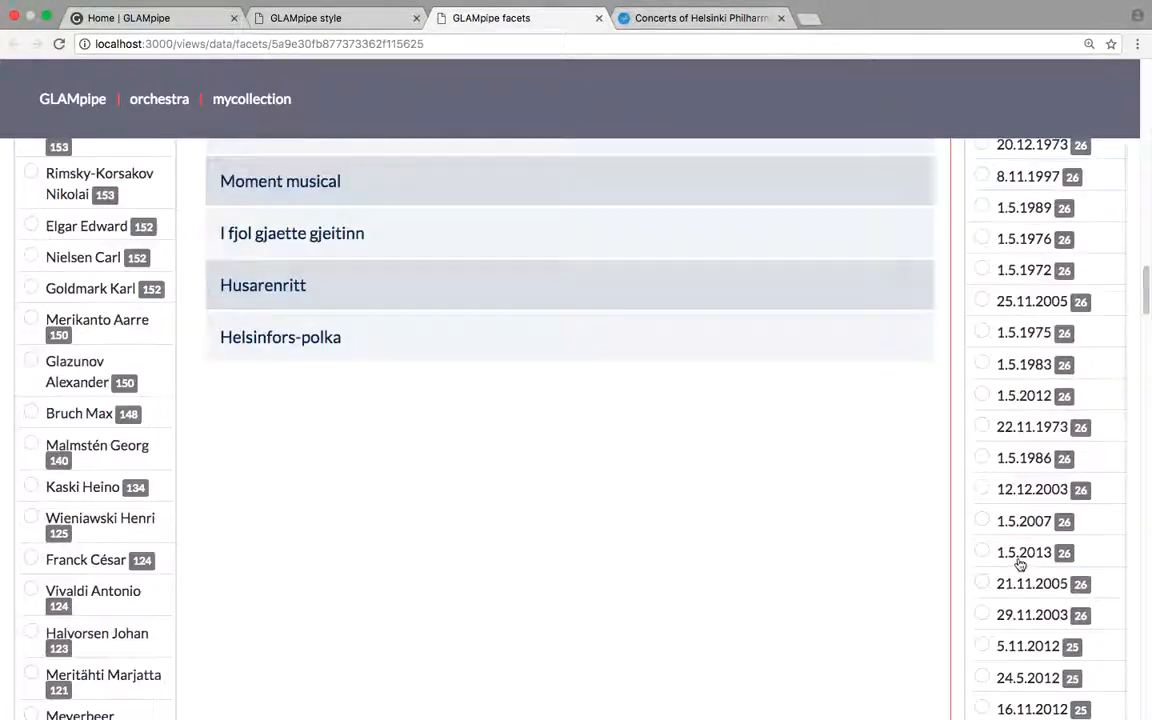
Step: Return to the GLAMpipe project and choose the Field: regexp extract node from Modify data as a new processing step
scroll(1010, 550, down, 7)
scroll(1025, 535, up, 6)
scroll(1028, 450, up, 20)
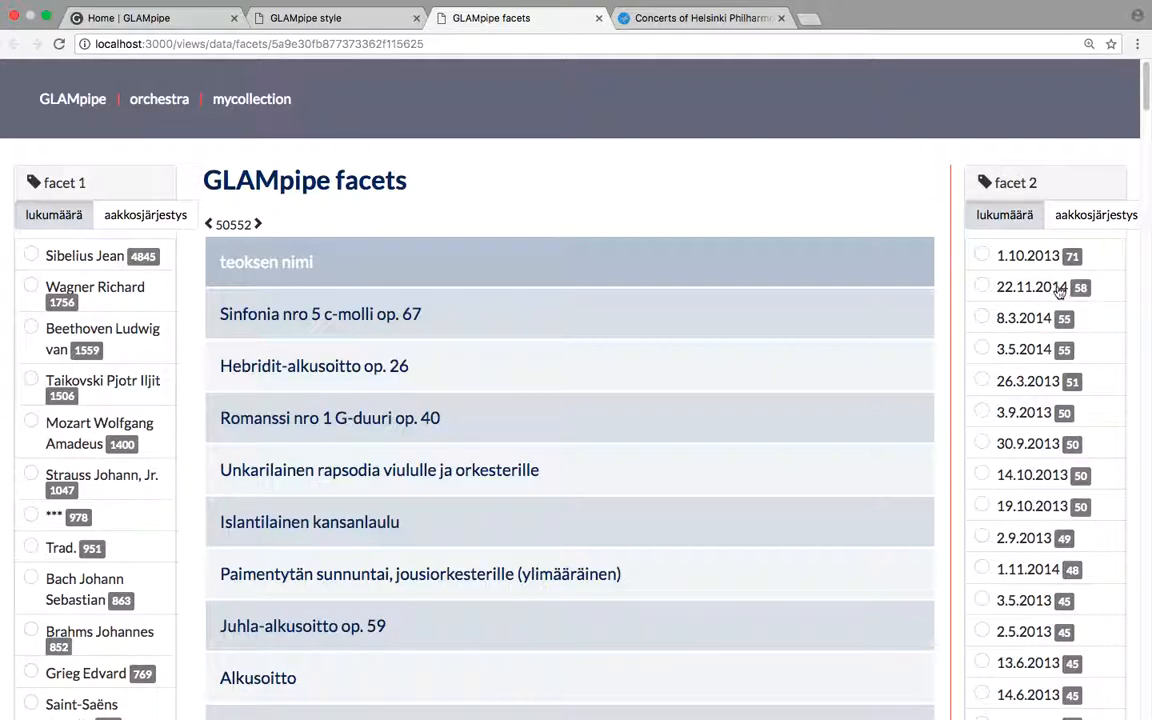
click(318, 17)
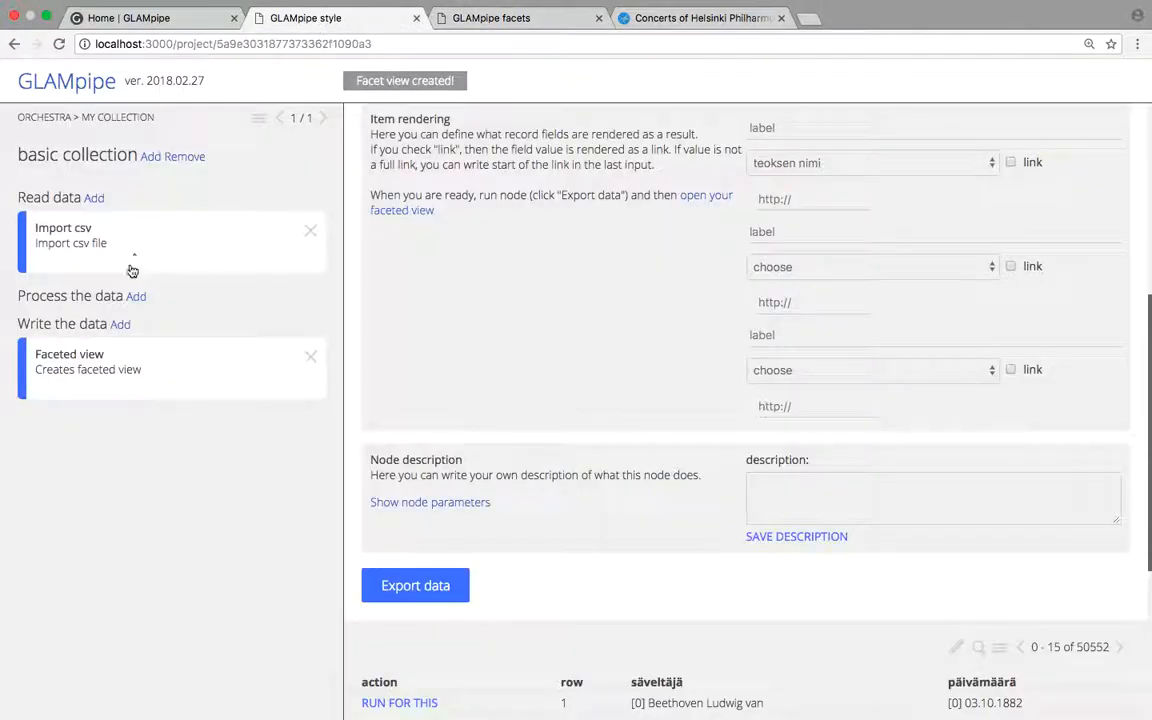
click(136, 296)
click(77, 437)
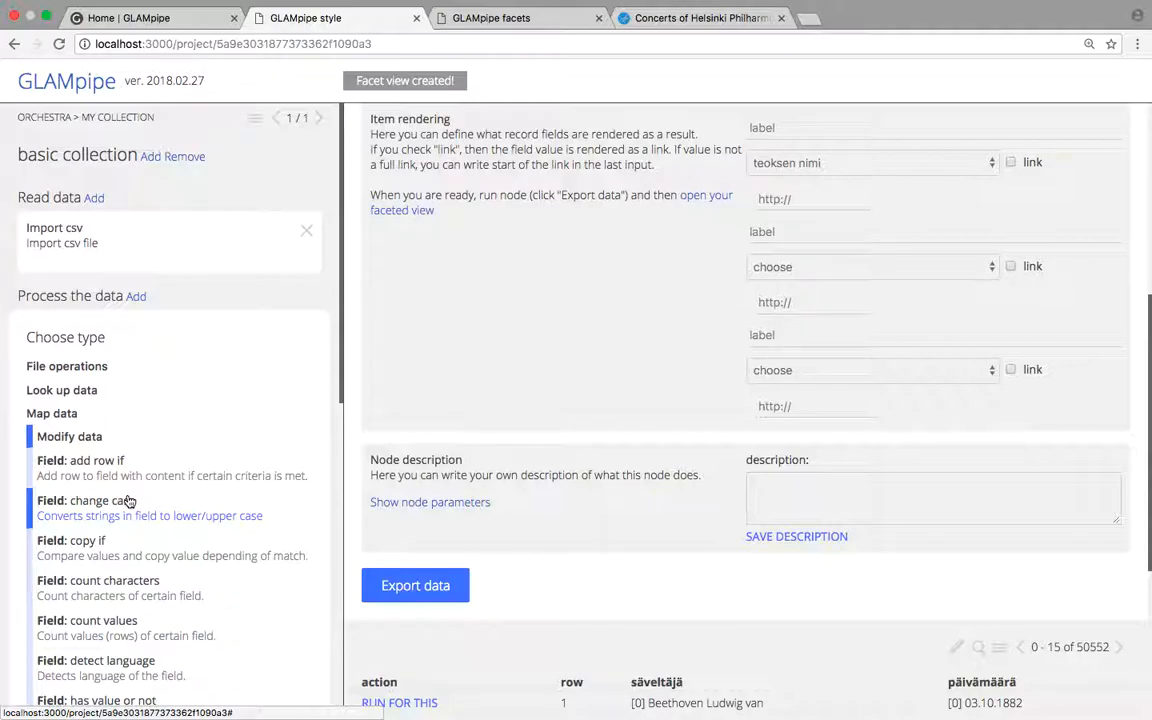
scroll(130, 510, down, 3)
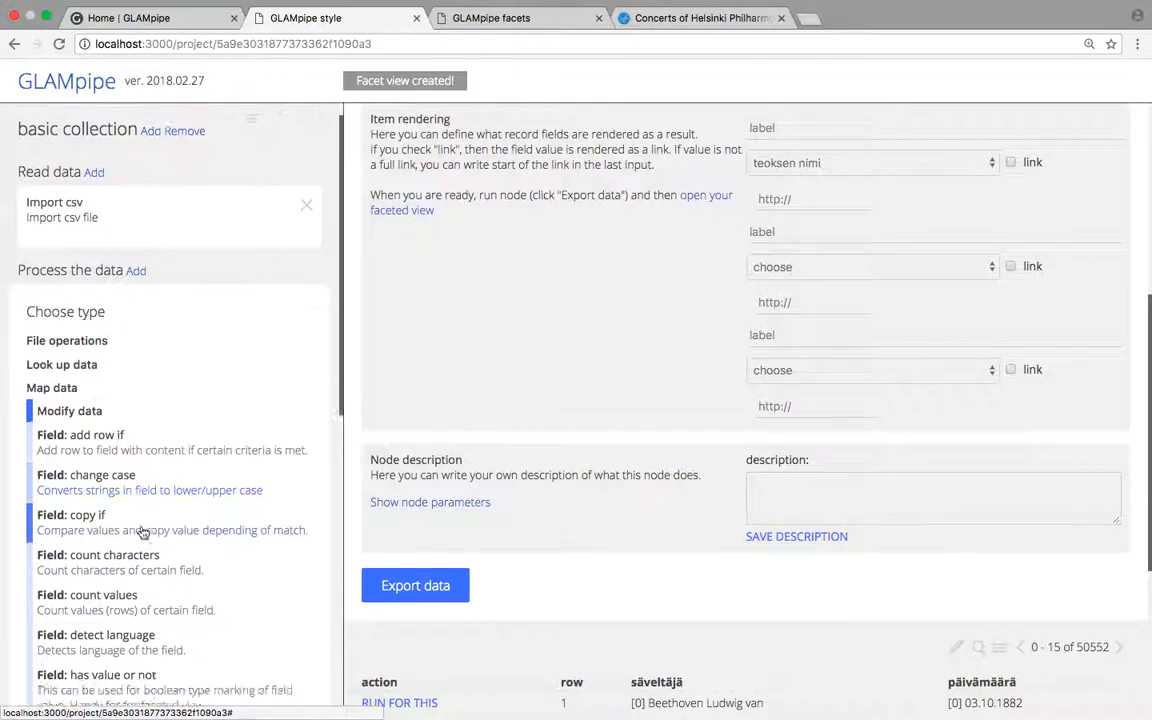
scroll(140, 535, down, 4)
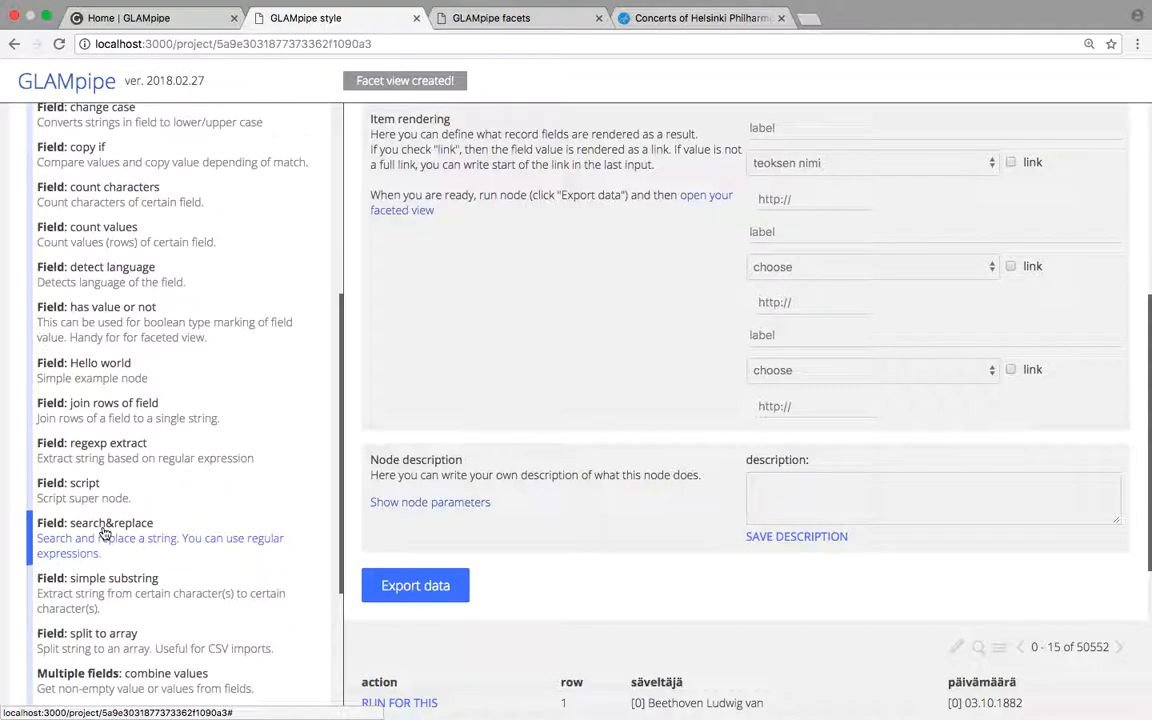
click(110, 453)
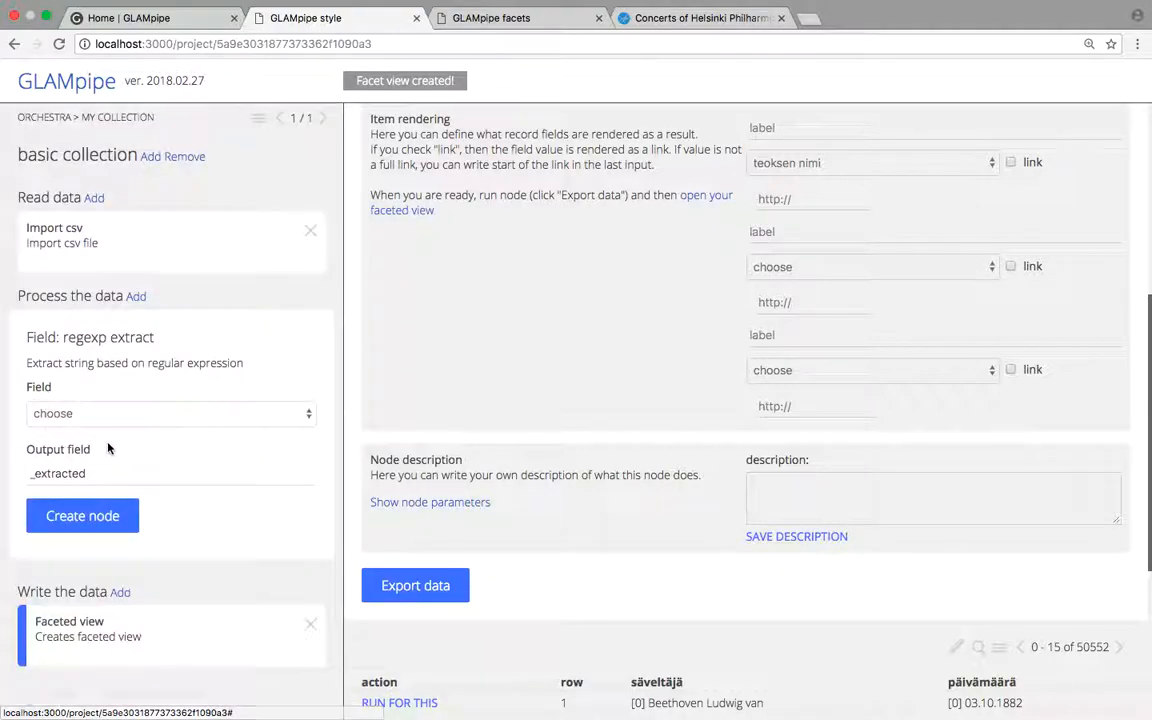
Step: Create the regexp extract node with päivämäärä as its source field and date as the output field
click(210, 414)
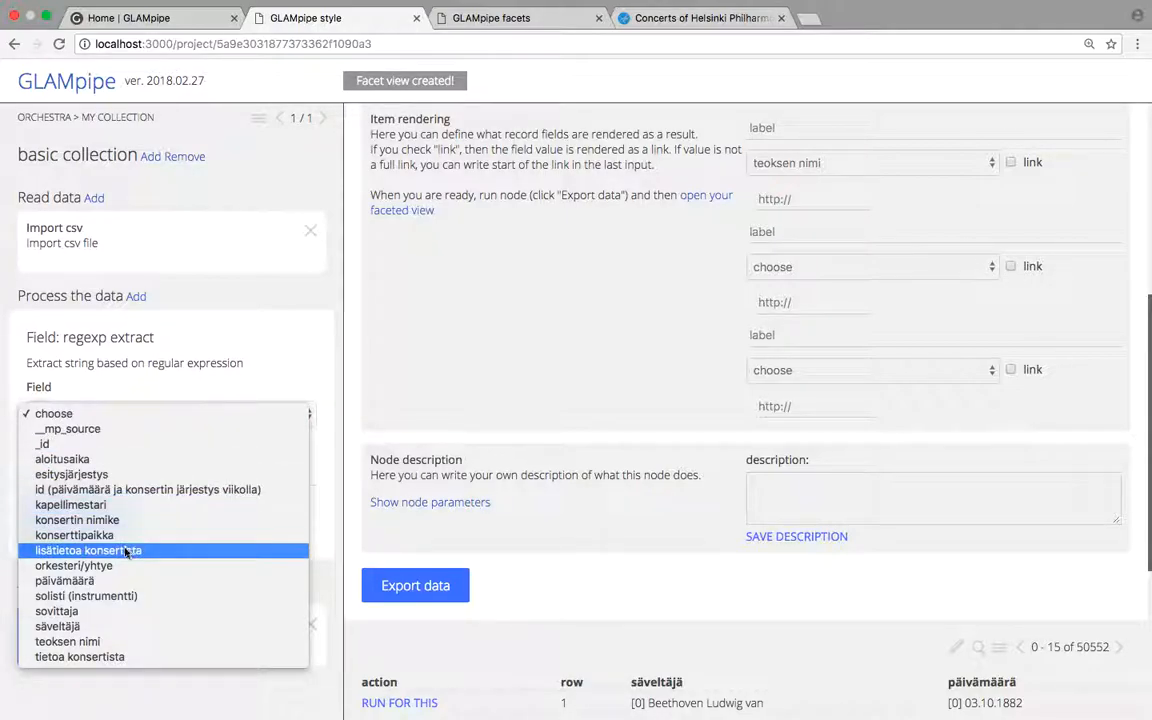
click(111, 588)
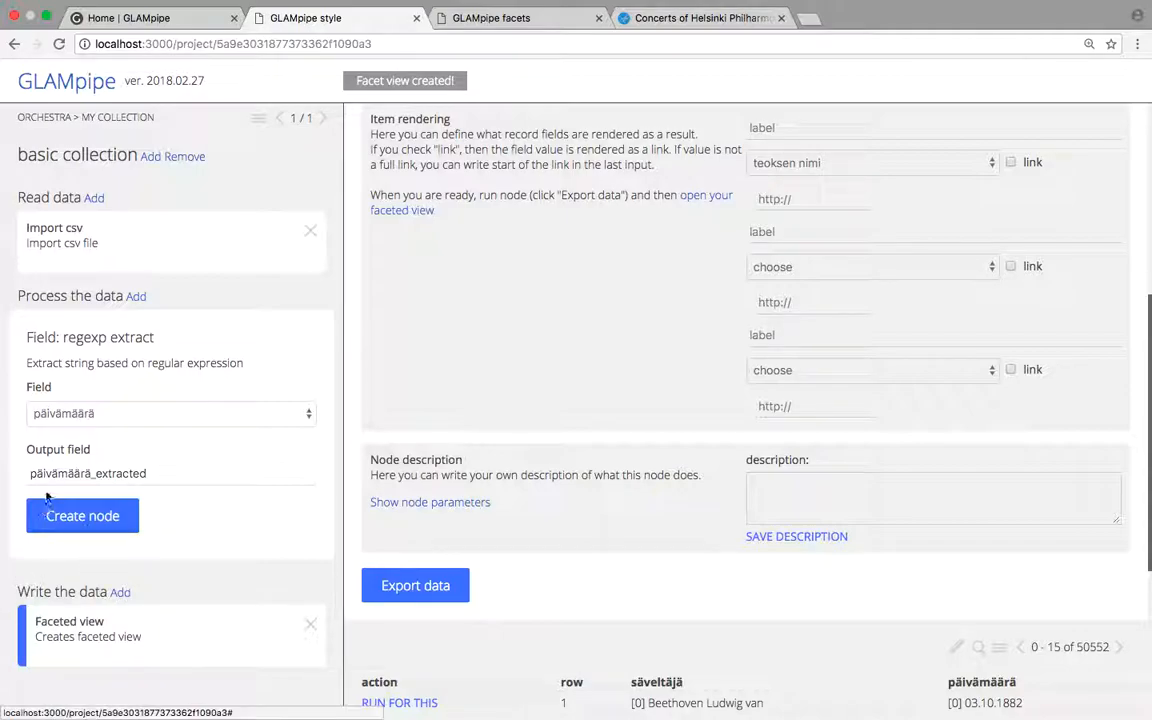
drag(33, 475, 147, 472)
click(149, 477)
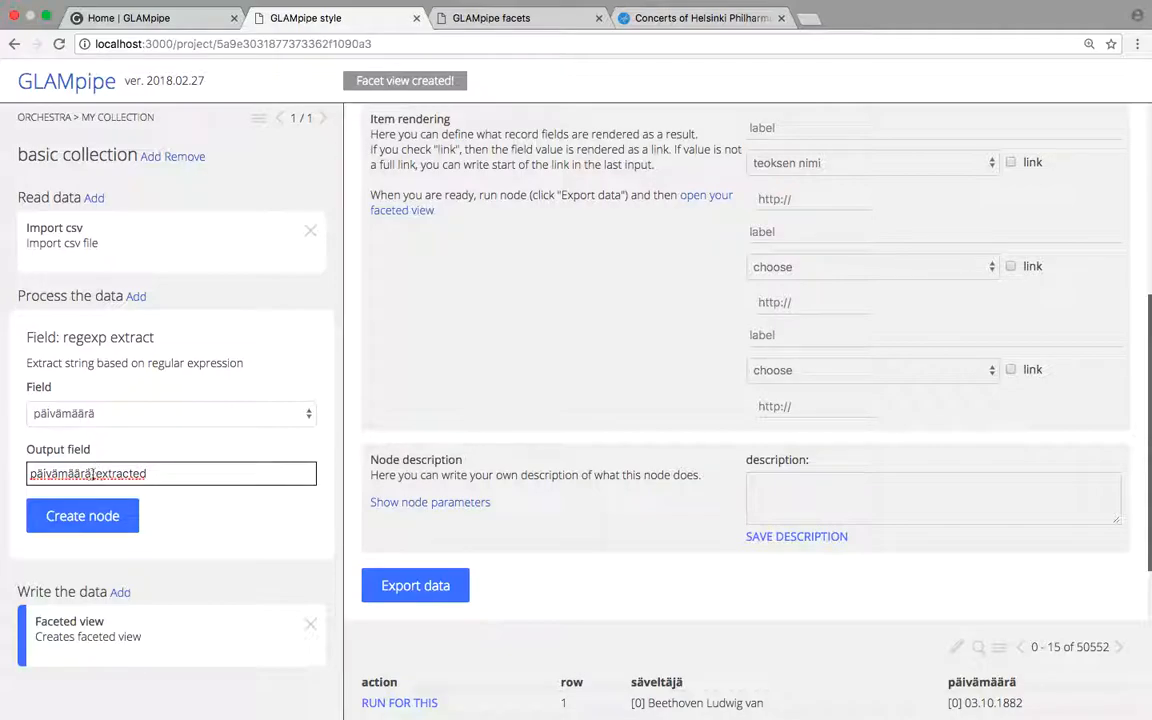
drag(147, 473, 31, 473)
text(da)
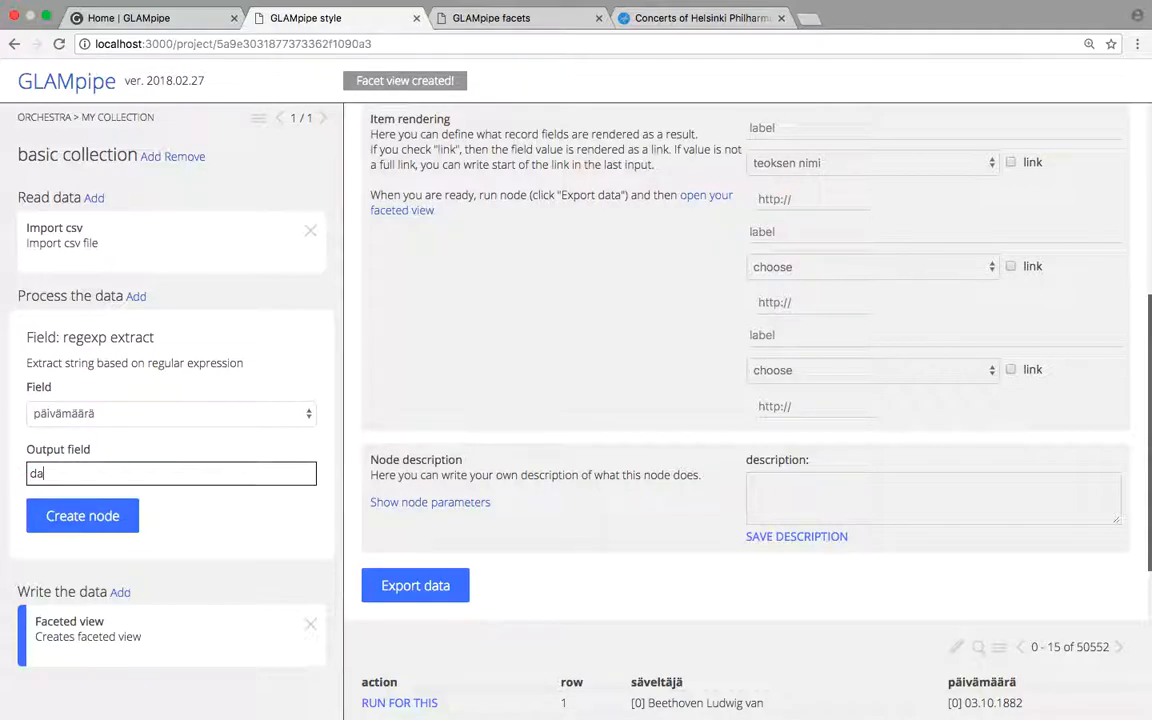
text(te)
click(83, 517)
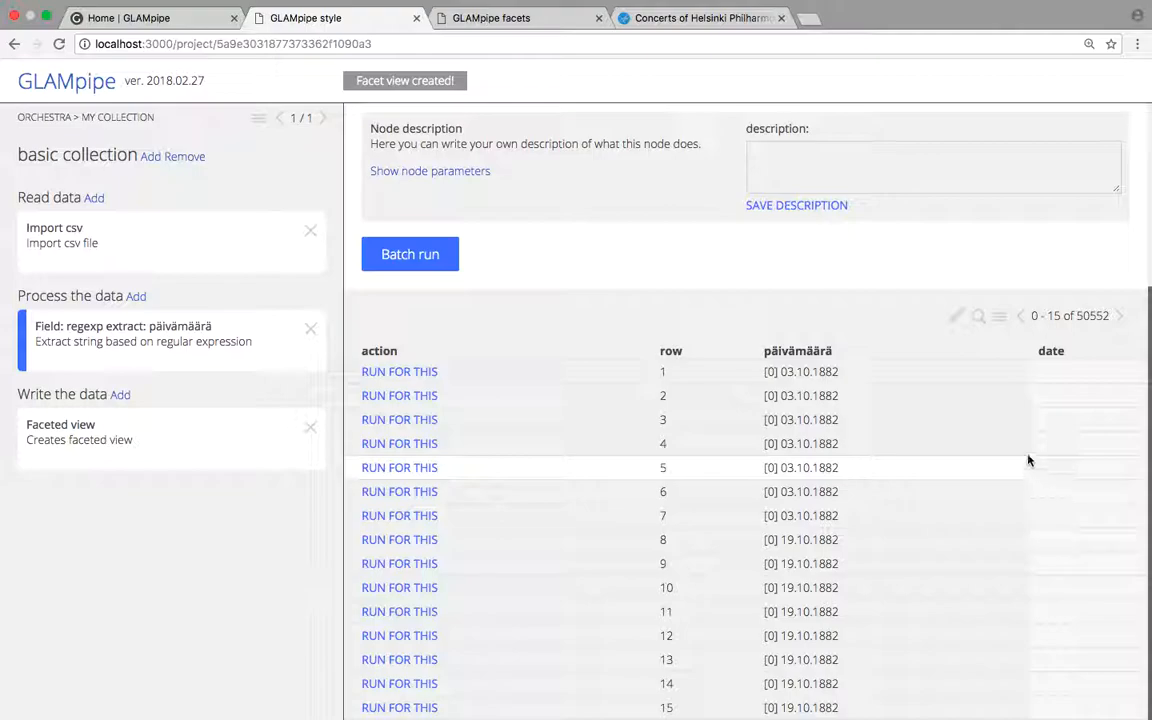
Step: Apply the predefined year (four digits) regular expression to the node and run the extraction on row 1 only
scroll(1000, 440, up, 2)
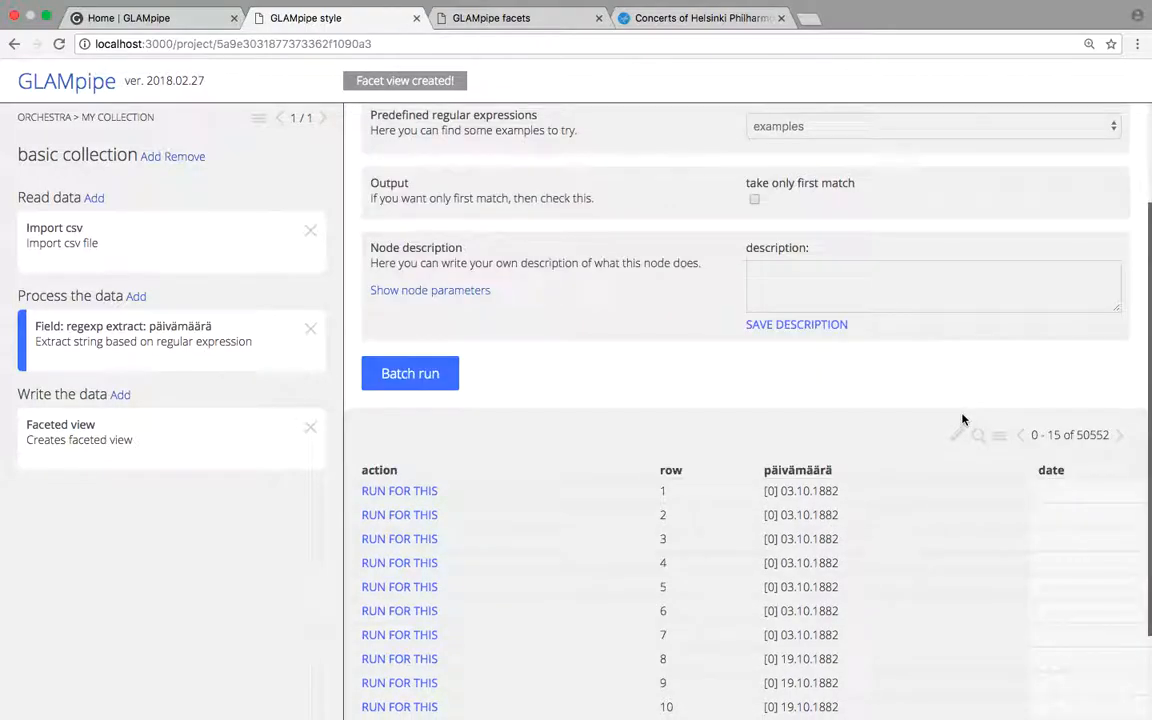
scroll(960, 422, up, 3)
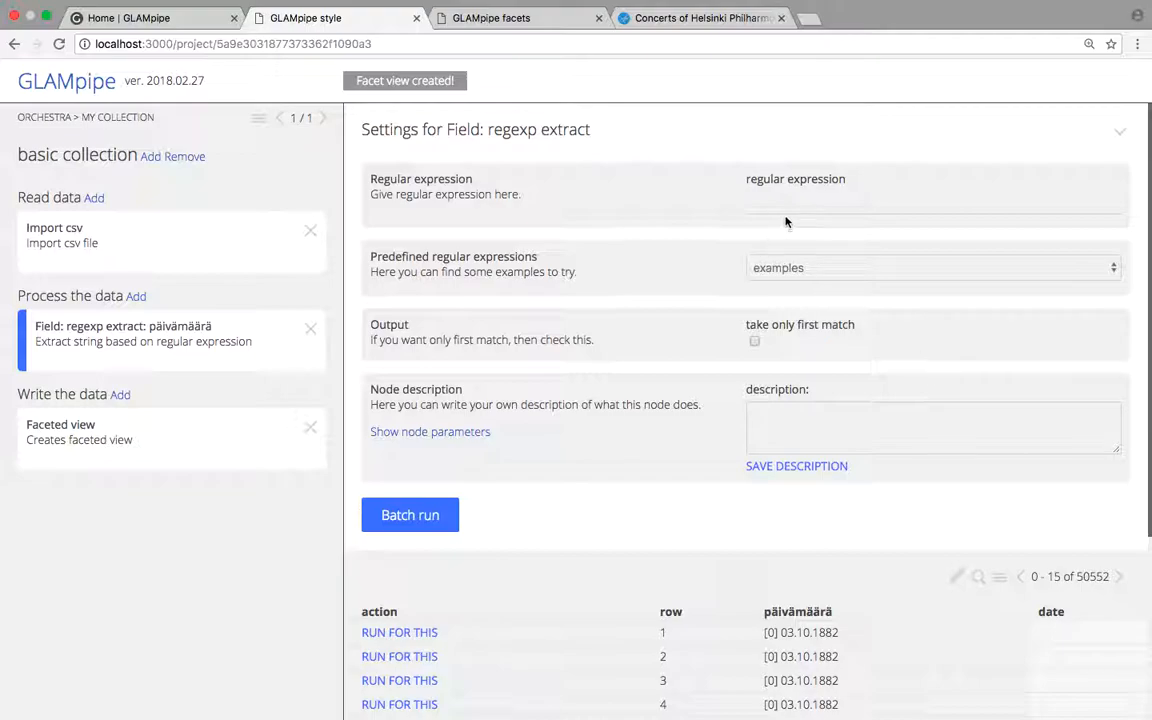
drag(838, 633, 812, 632)
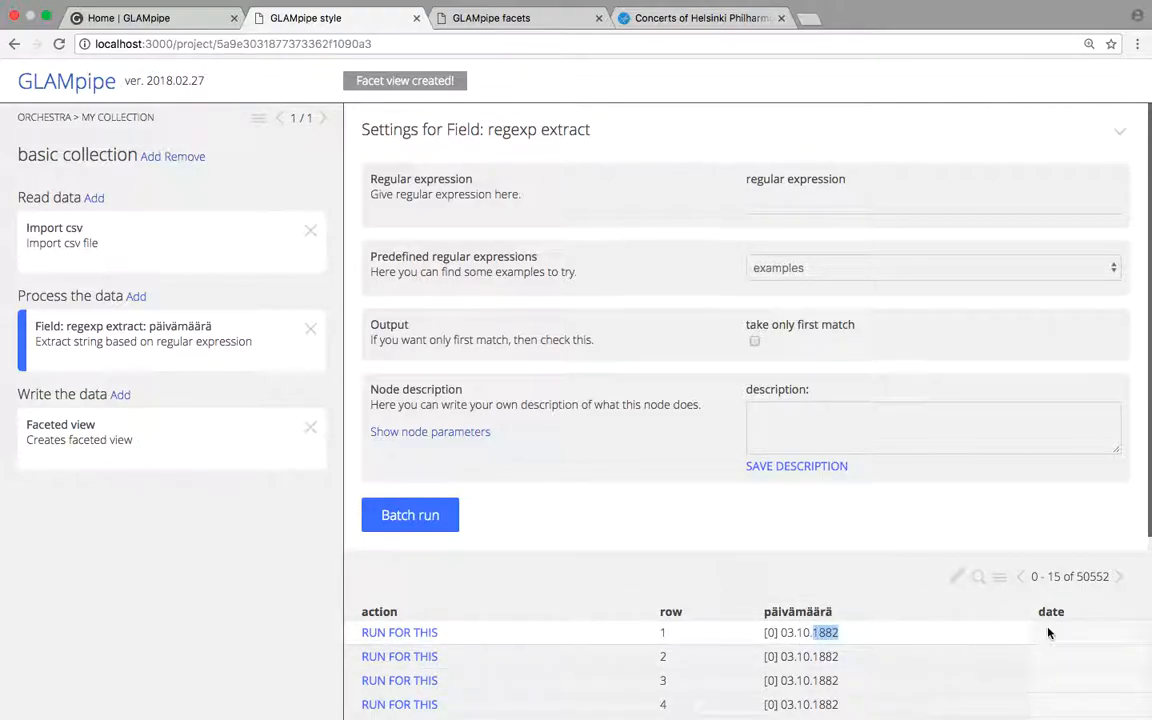
click(812, 268)
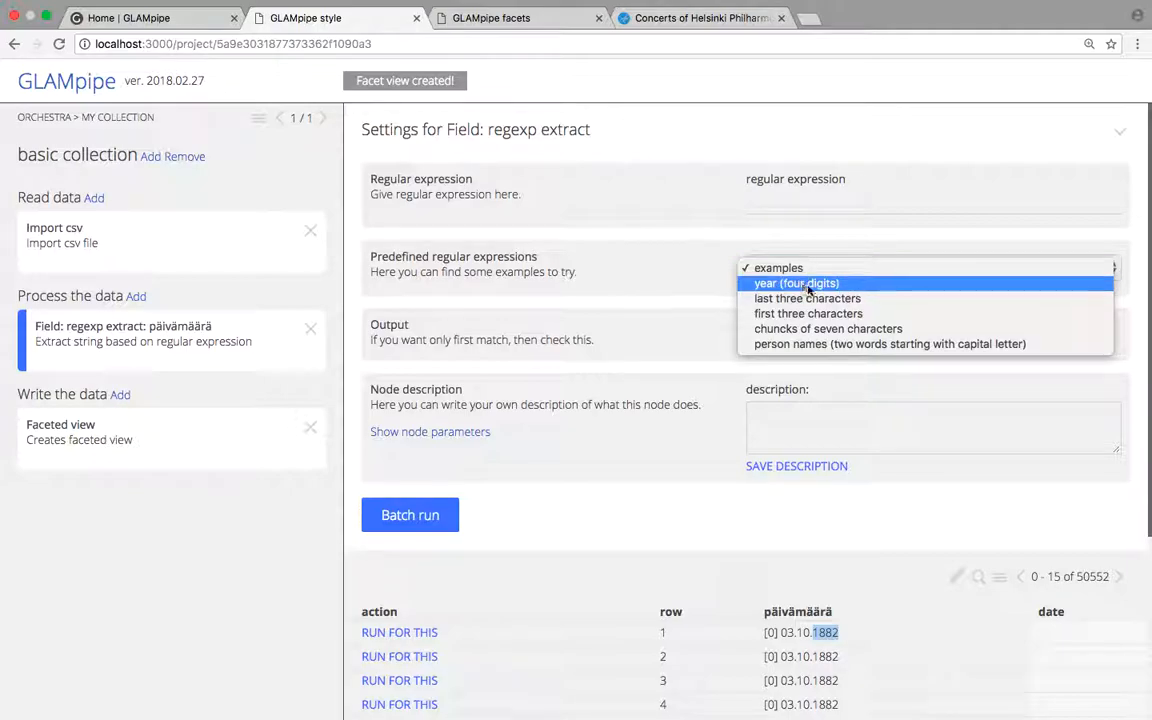
click(808, 285)
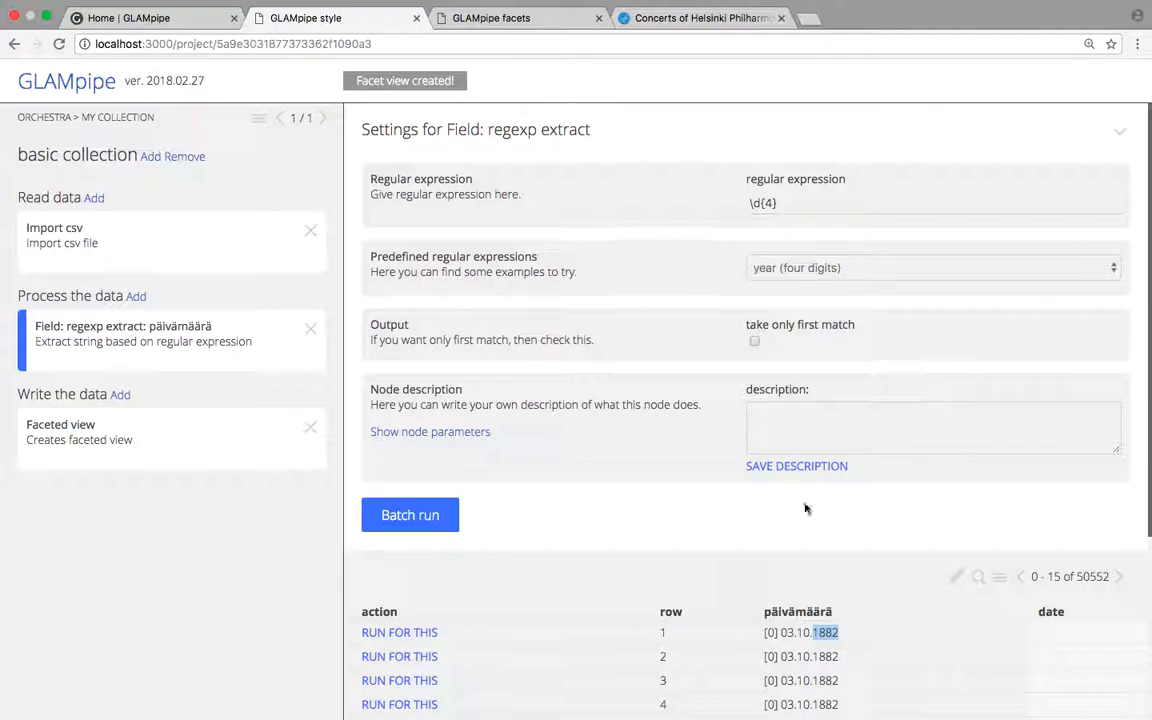
scroll(865, 573, down, 2)
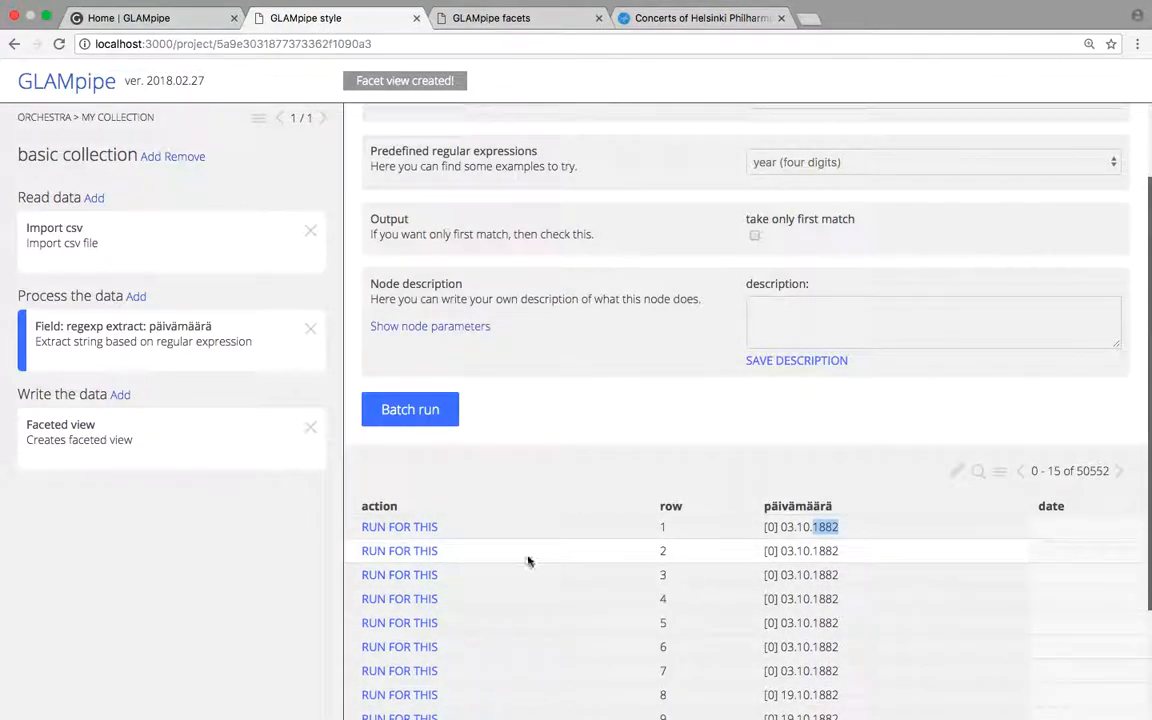
click(399, 527)
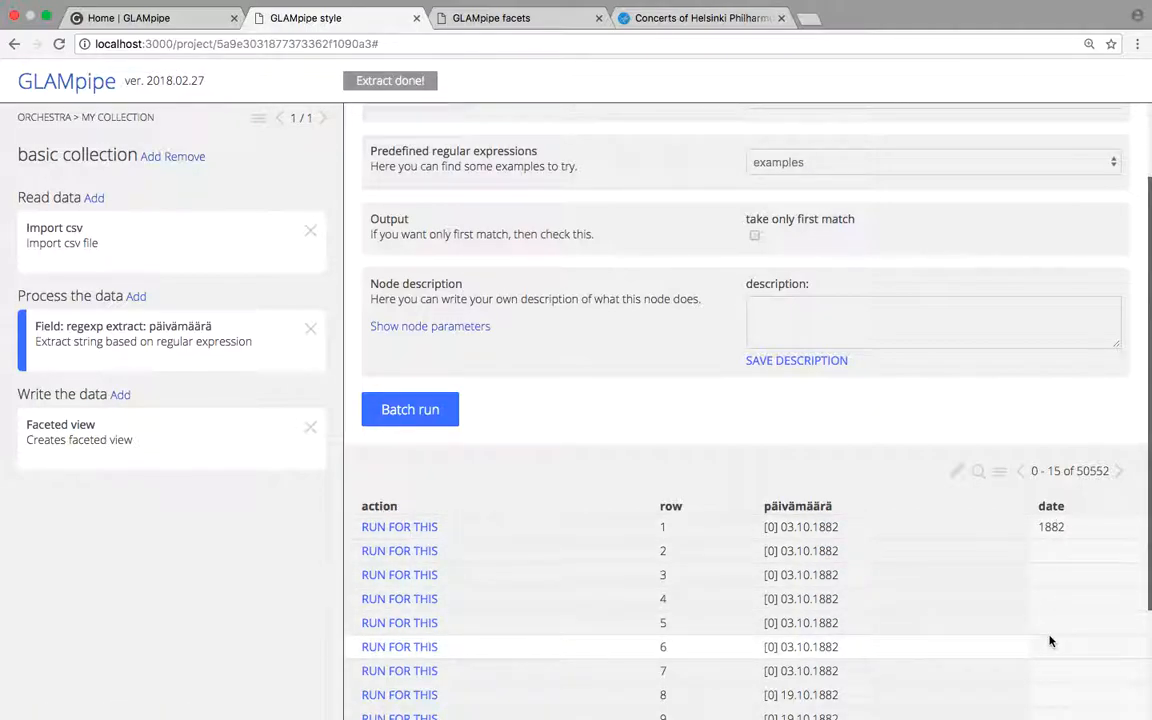
Step: Batch run the year extraction on all rows and refresh the table to check the date column
click(423, 412)
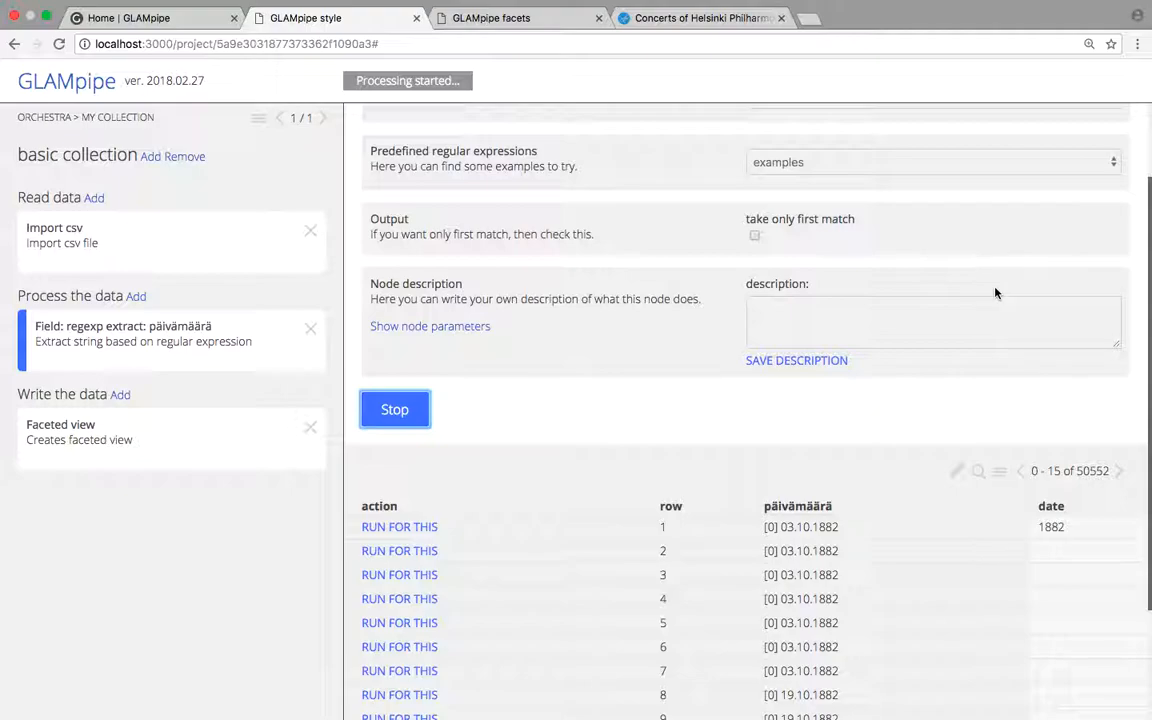
click(1119, 471)
click(1017, 473)
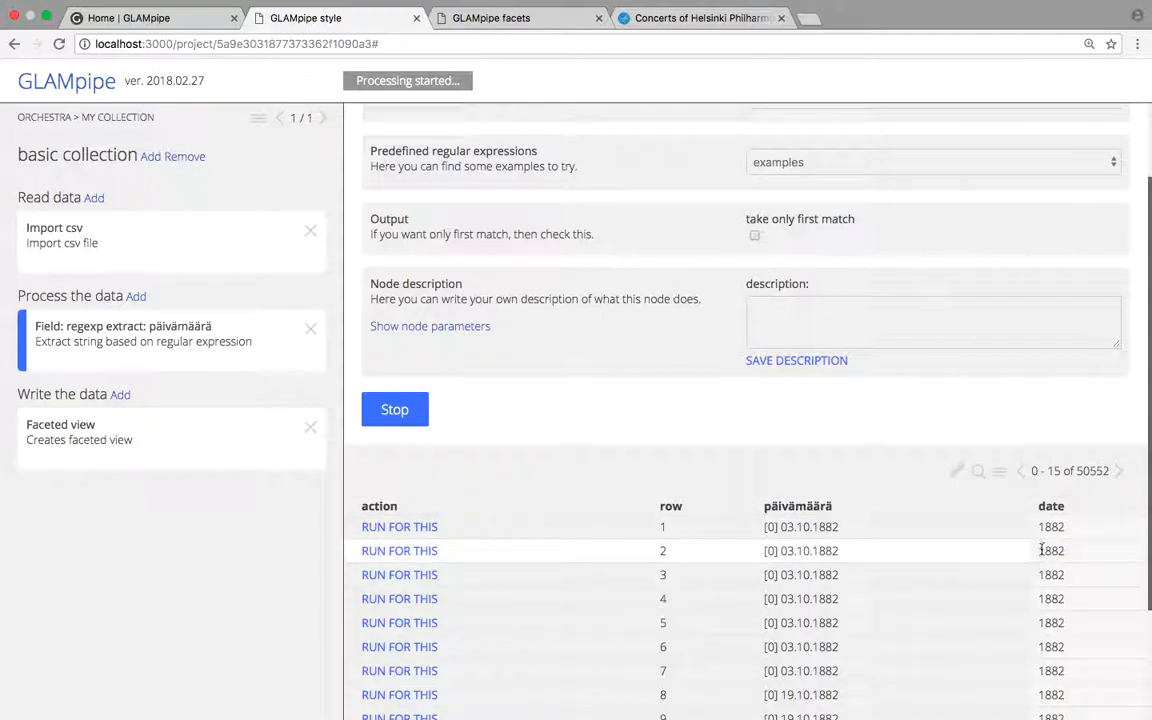
scroll(1050, 540, down, 3)
scroll(1052, 546, up, 5)
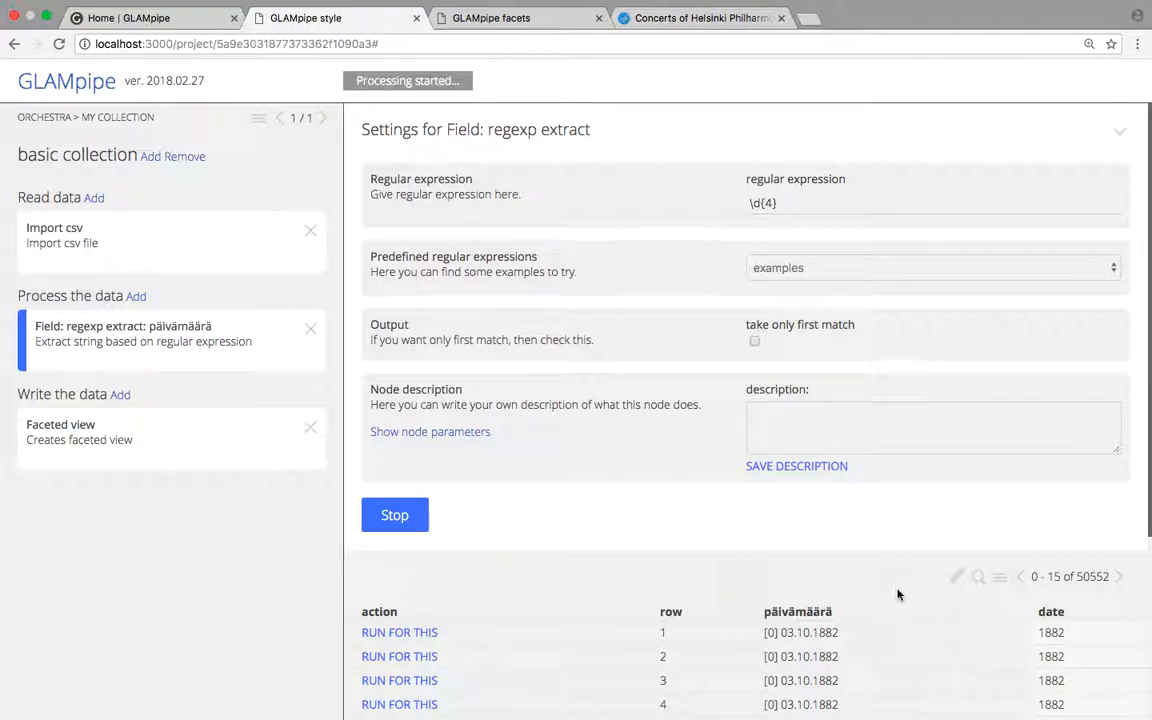
scroll(900, 595, down, 3)
scroll(900, 595, down, 3)
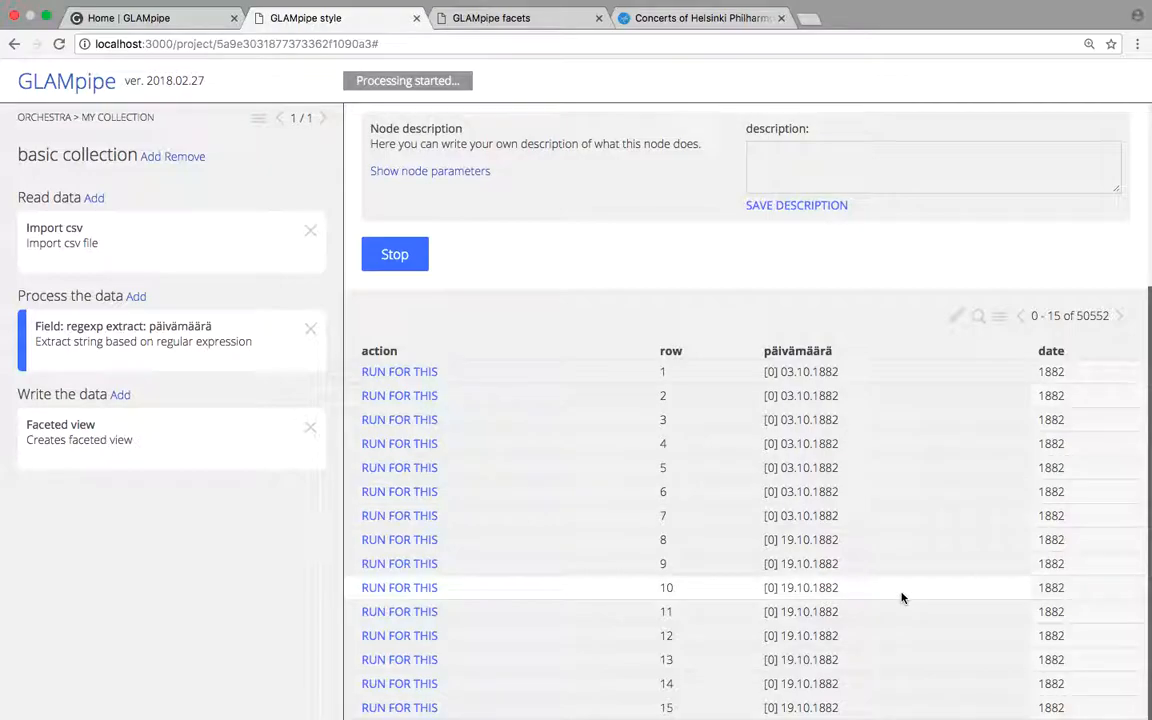
scroll(903, 596, up, 5)
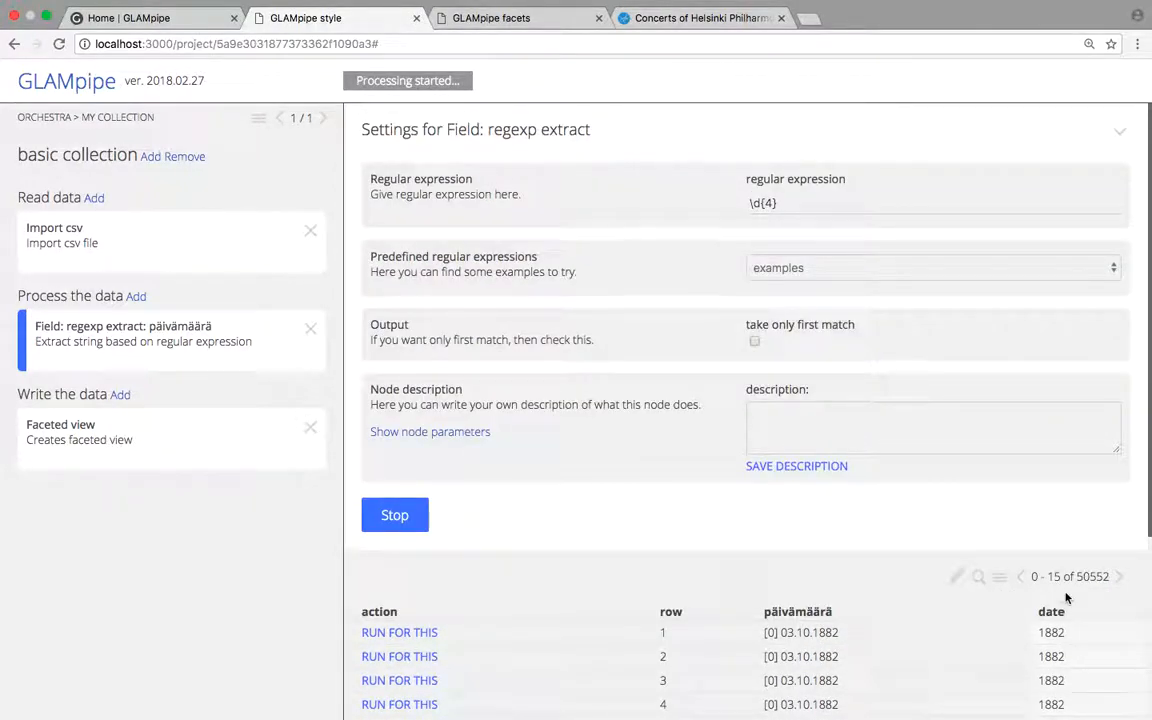
Step: Page forward through the table to rows 105 - 120, comparing the päivämäärä and date values
click(1119, 584)
click(1119, 584)
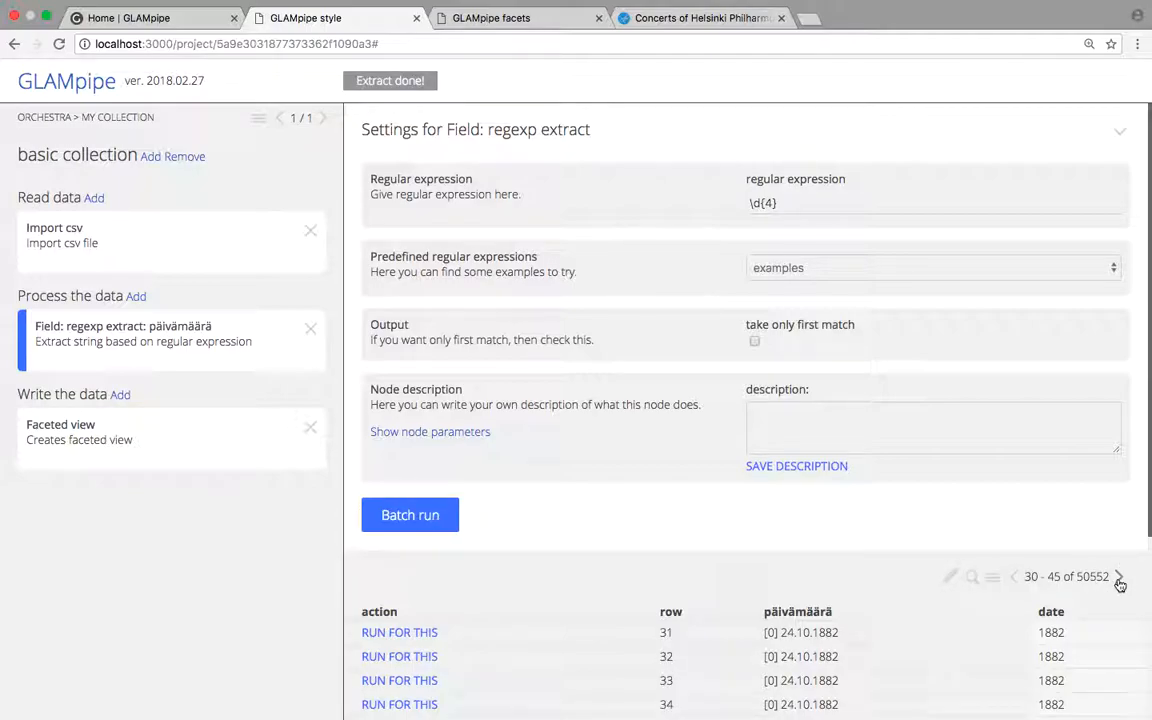
click(1119, 584)
click(1119, 584)
click(1119, 584)
click(1119, 584)
click(1119, 584)
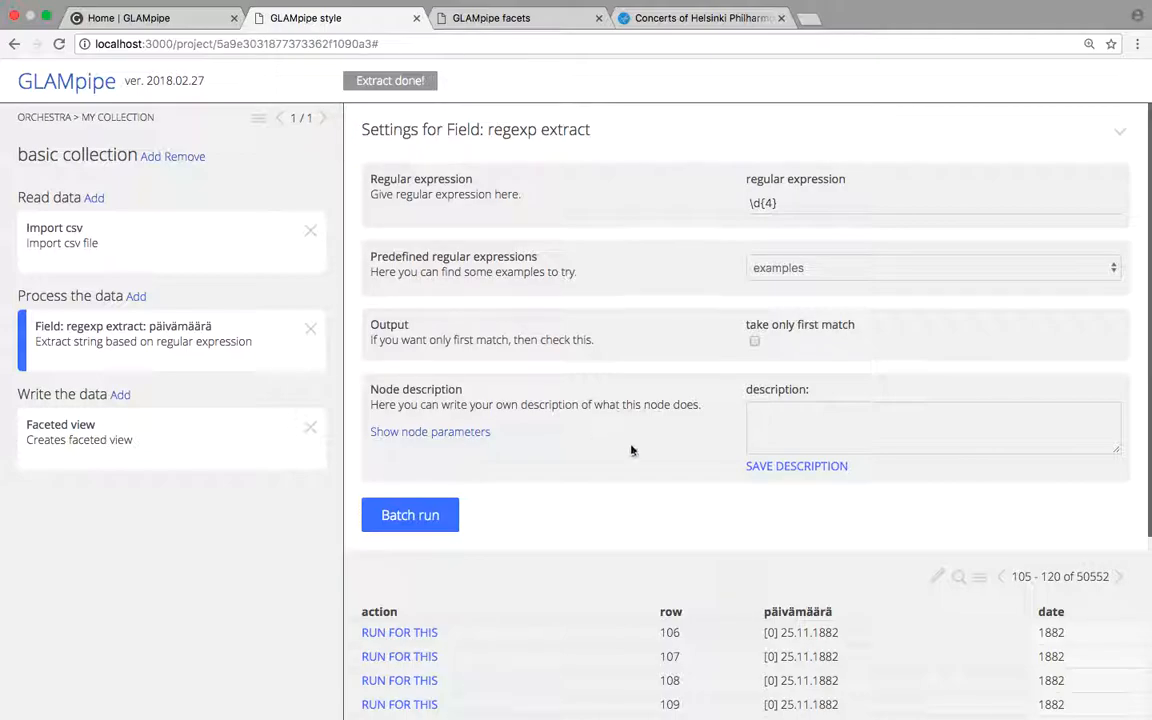
Step: Reopen the Faceted view node's settings and set facet 2 to the date field
click(450, 17)
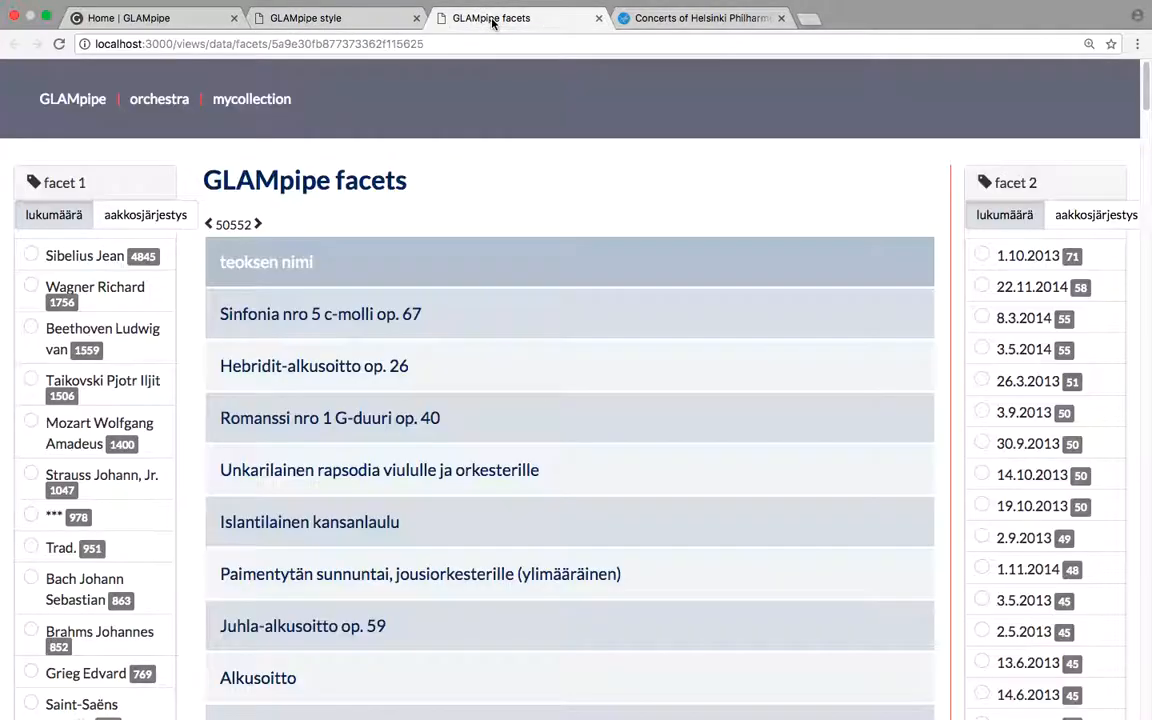
click(338, 17)
click(149, 432)
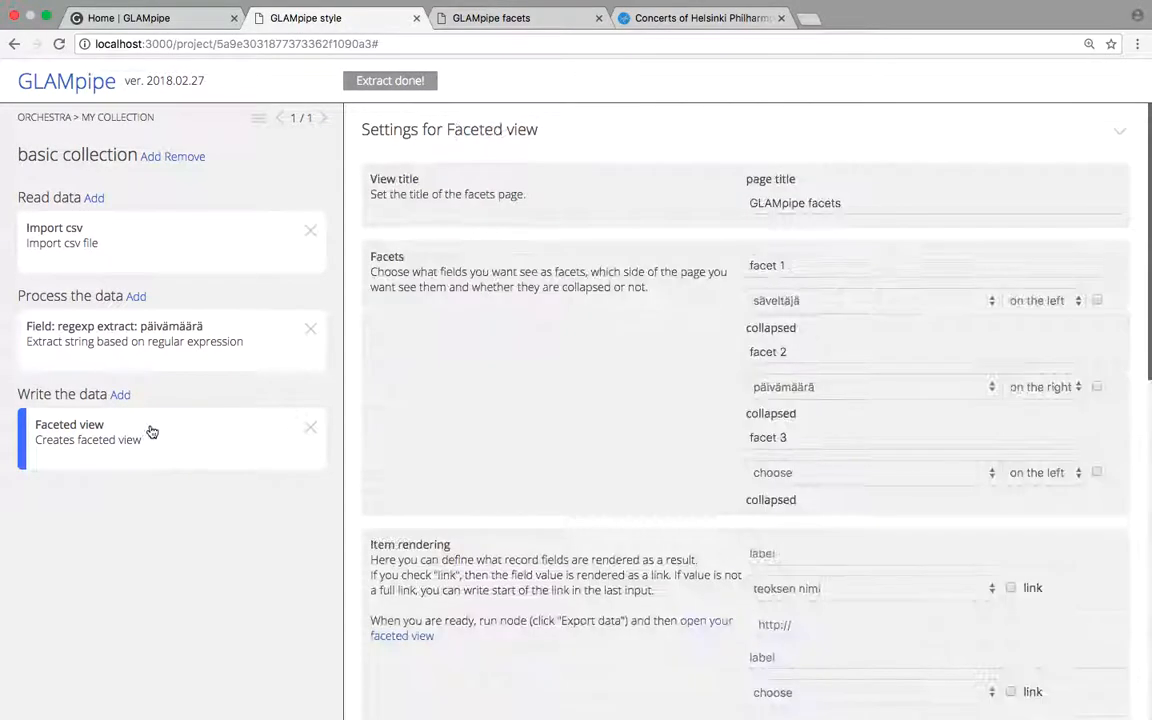
click(989, 388)
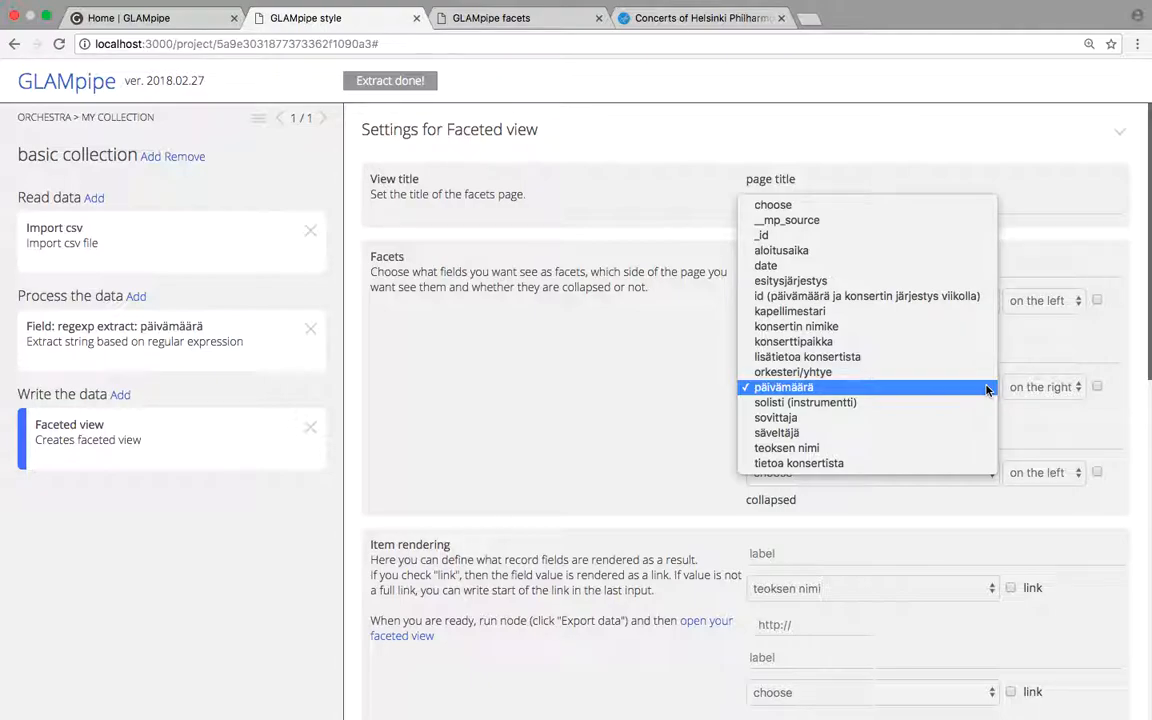
click(868, 266)
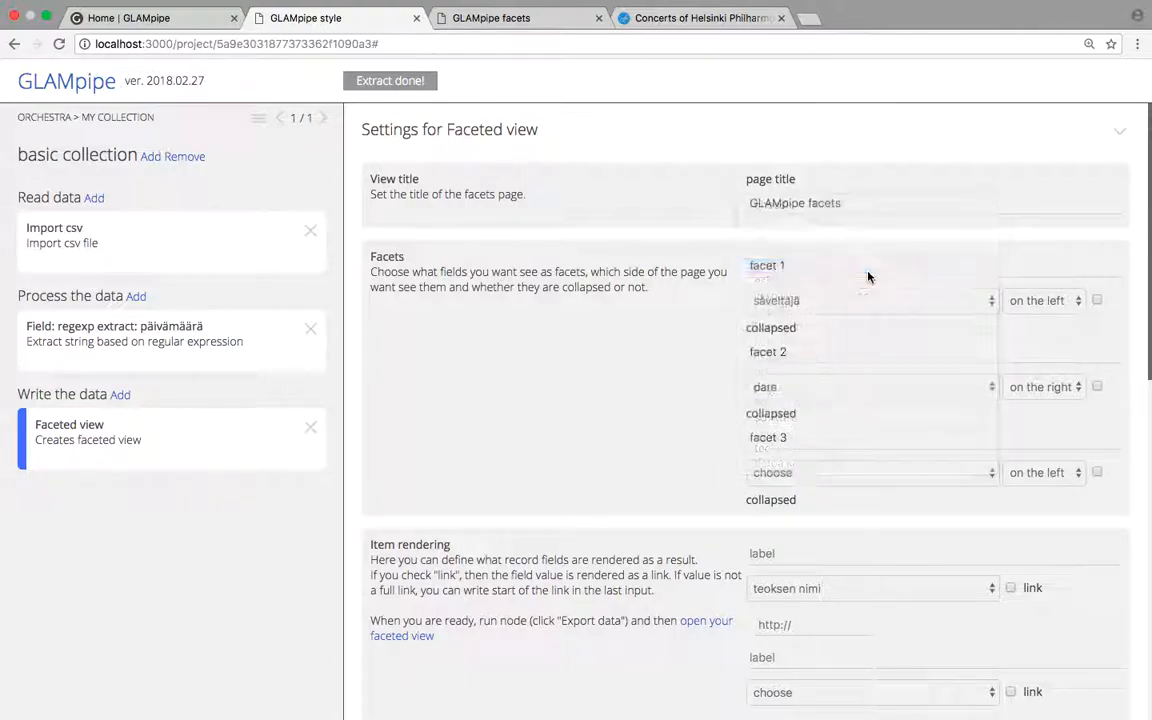
Step: Export the data with the date field as facet 2 and reload the faceted view page
scroll(641, 613, down, 5)
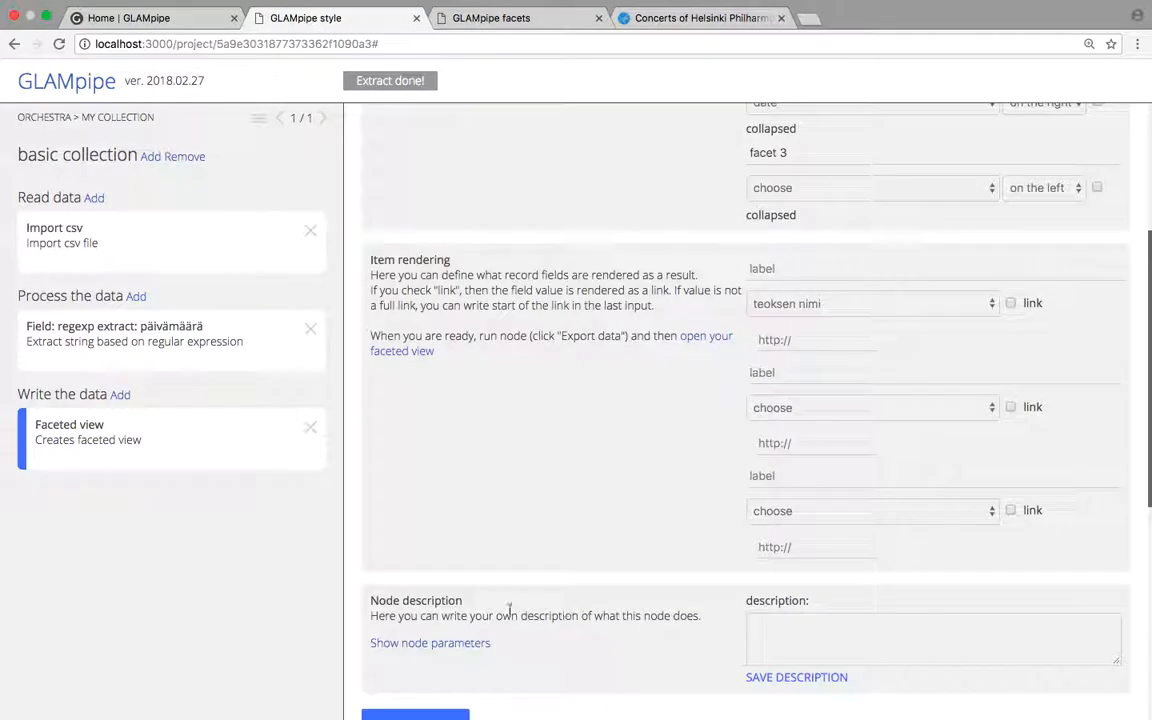
click(418, 698)
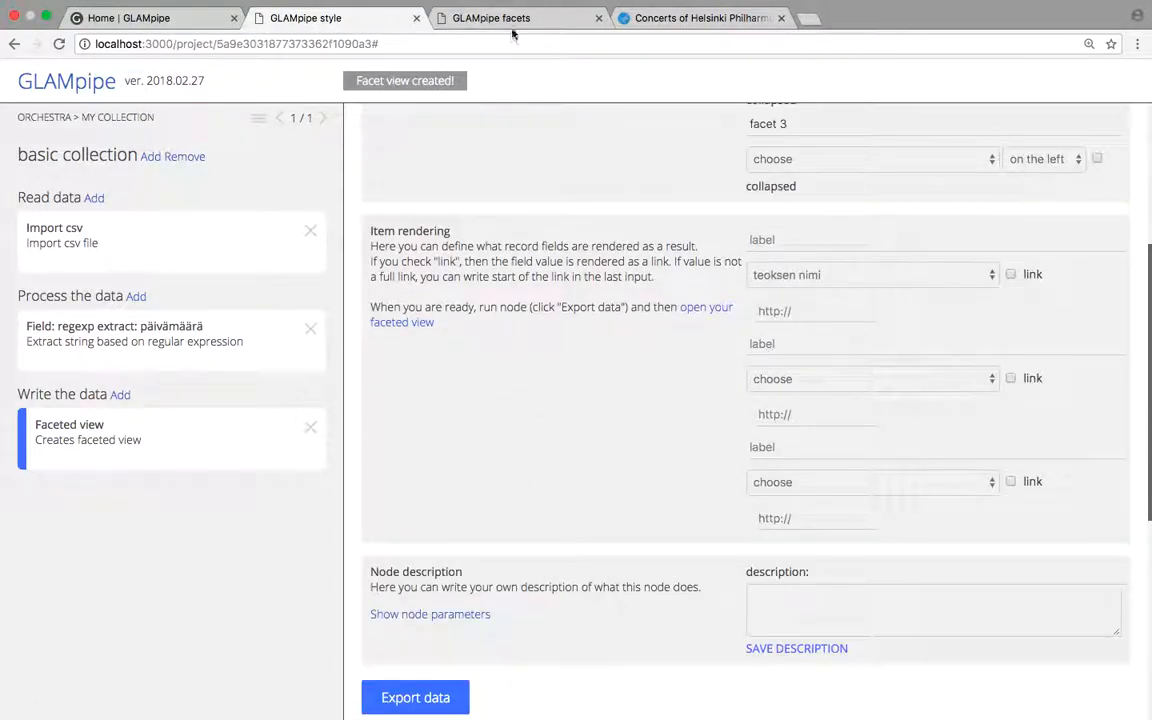
click(465, 20)
click(58, 45)
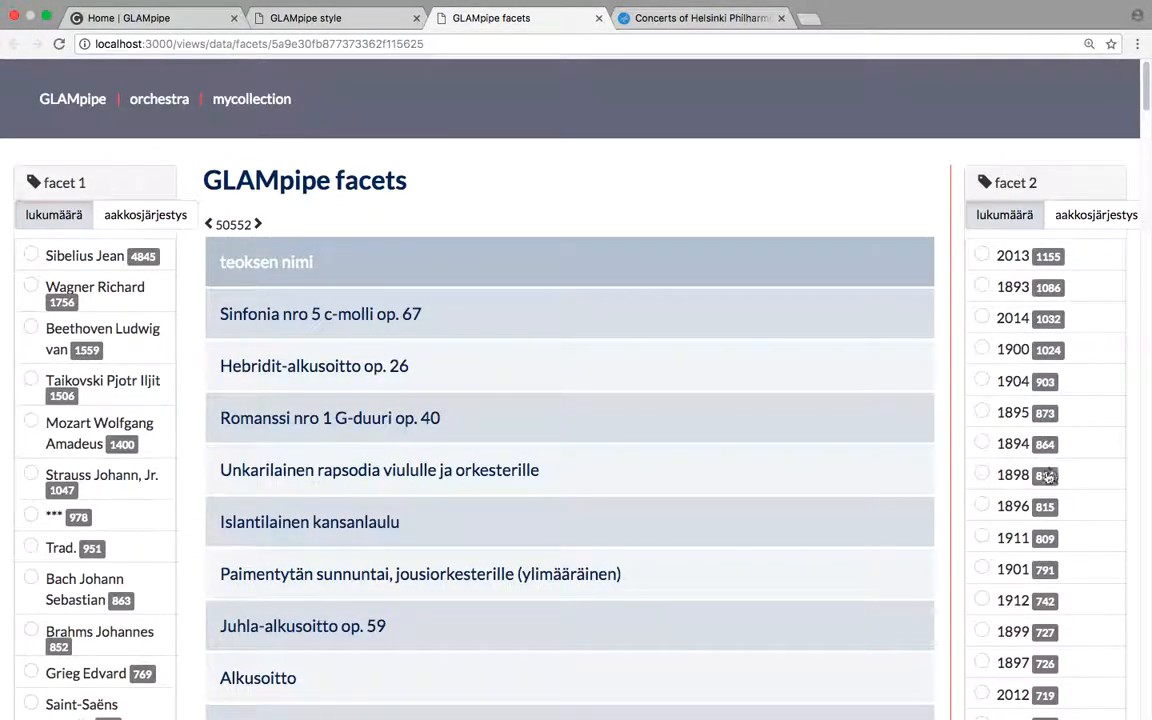
Step: Sort facet 2 in alphabetical order (aakkosjärjestys) and look through its years down to the end of the list
click(1003, 215)
click(1066, 217)
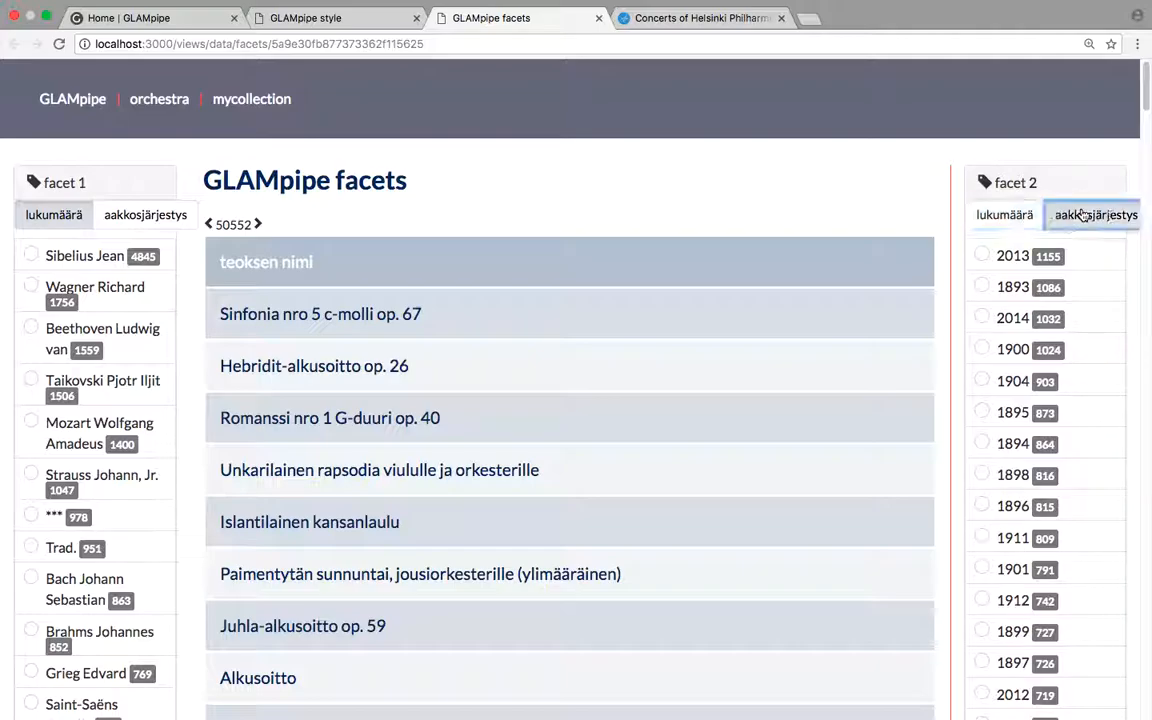
scroll(1068, 330, down, 3)
scroll(1070, 345, down, 15)
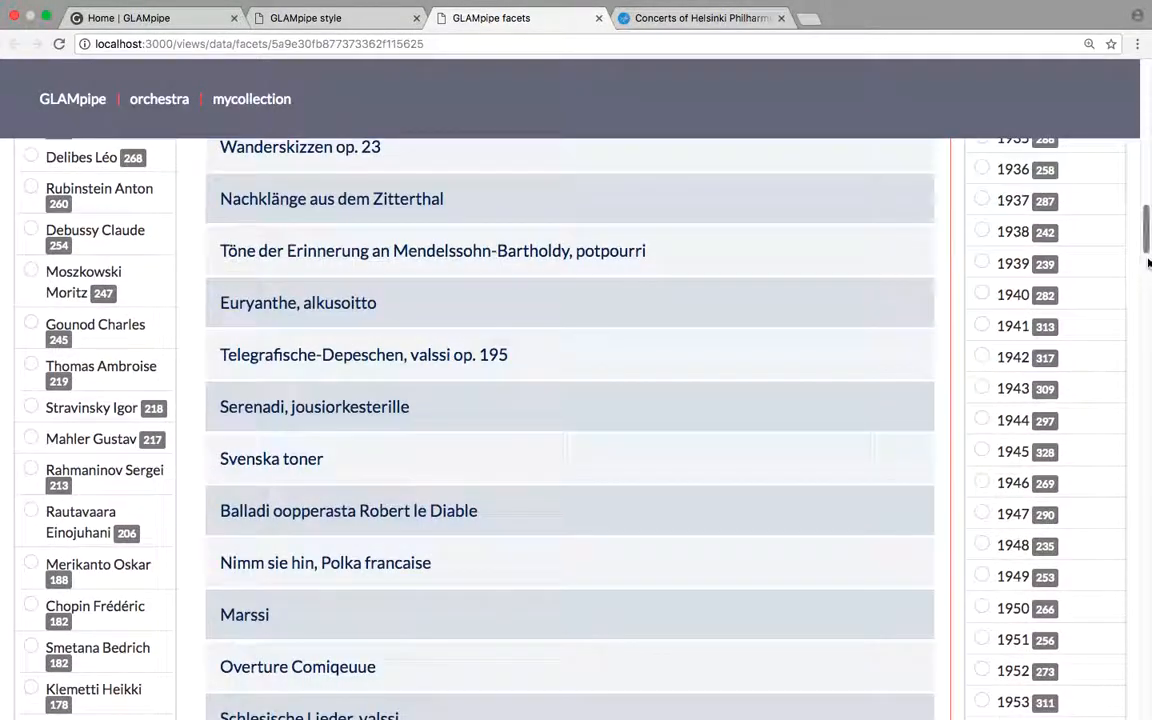
drag(1144, 244, 1137, 420)
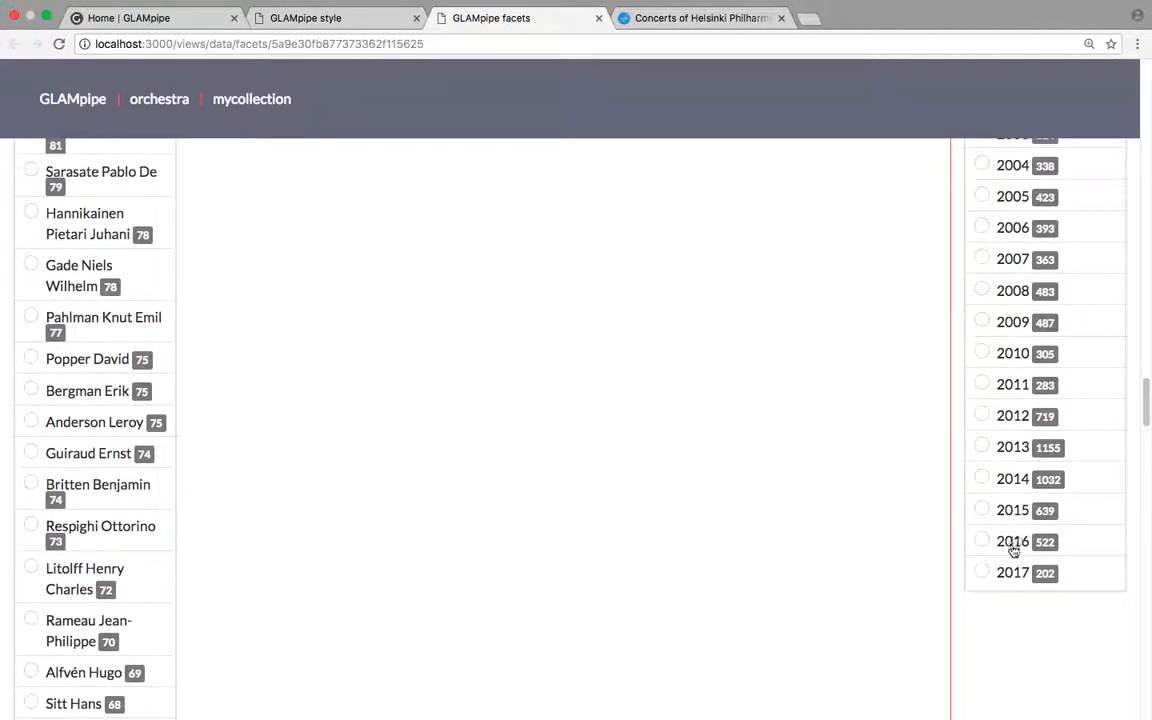
Step: Filter the works to the year 2017 in facet 2 and the composer Sibelius Jean in facet 1
scroll(1083, 505, down, 15)
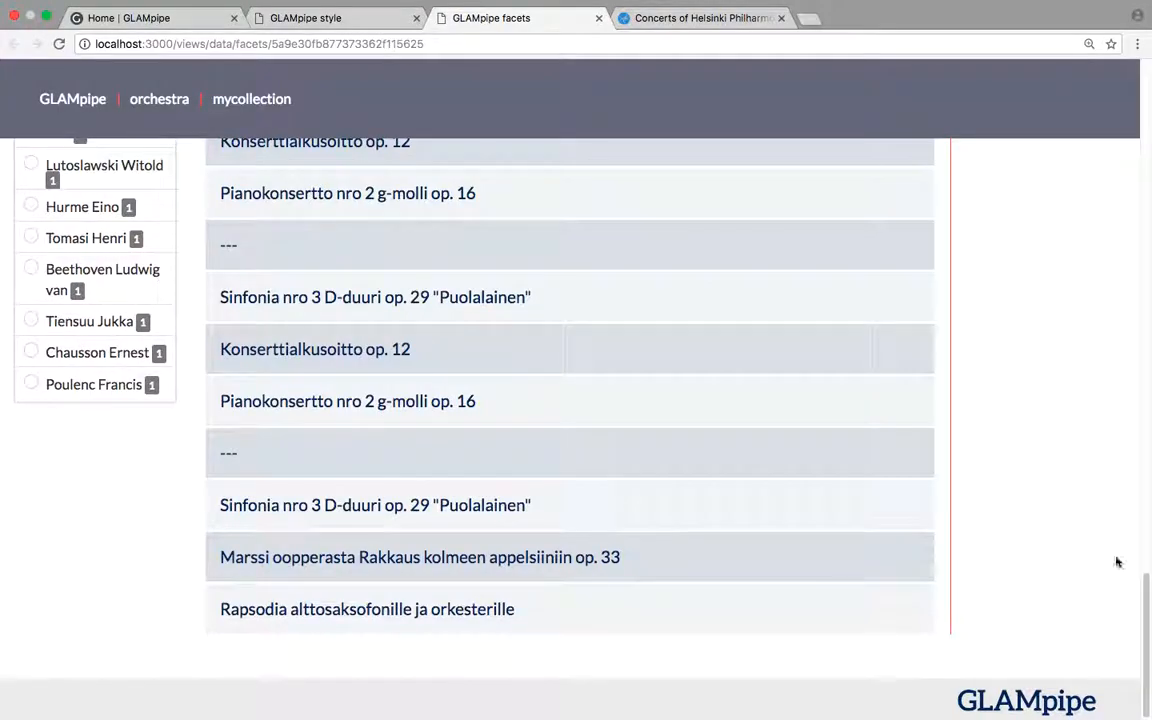
drag(1141, 560, 1057, 18)
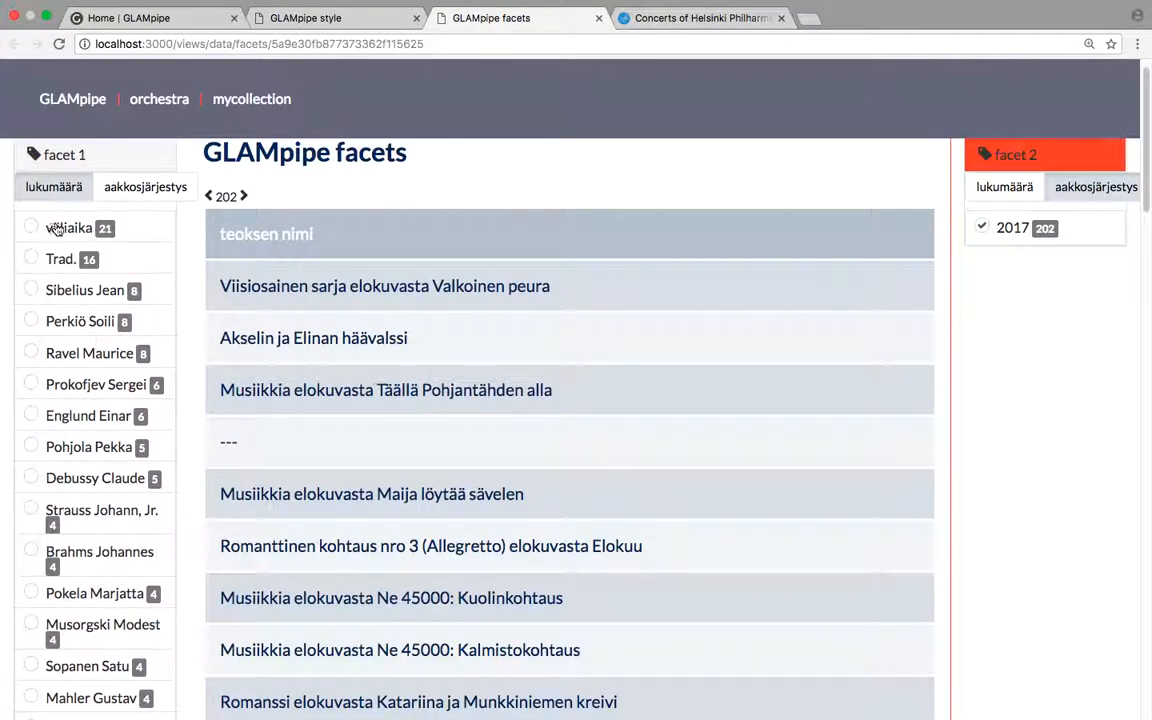
click(77, 292)
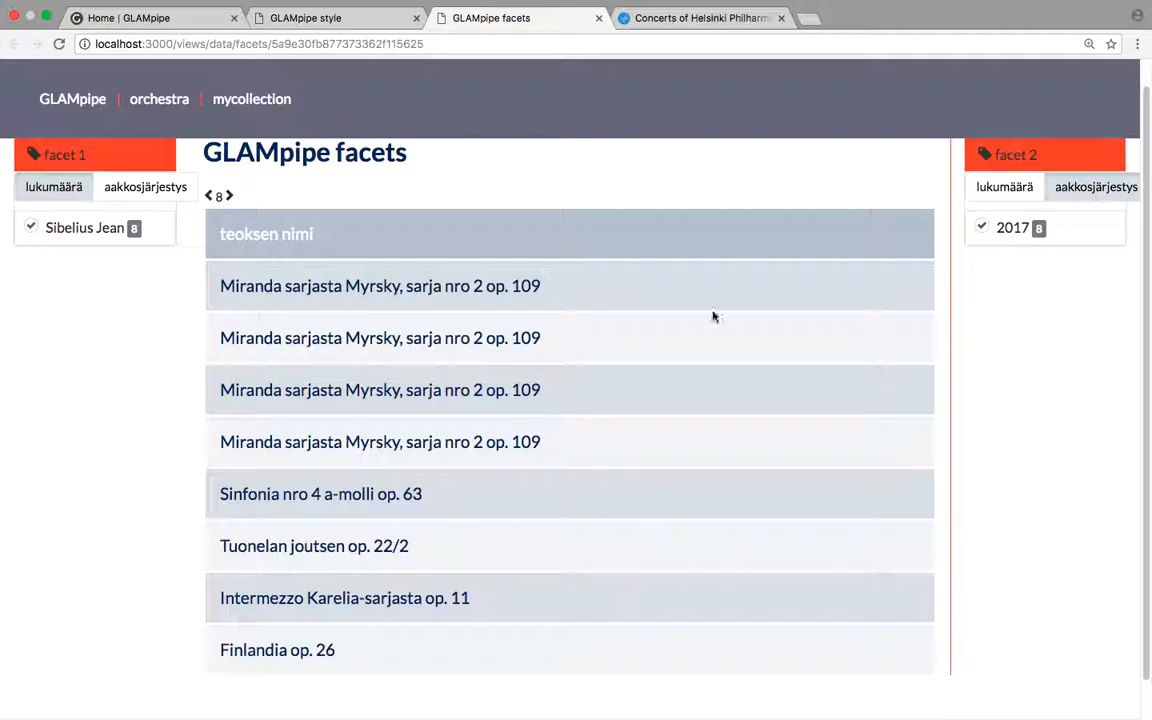
Step: Replace the 2017 filter in facet 2 with the year 1918, keeping Sibelius Jean selected, and view the matching works
click(1005, 232)
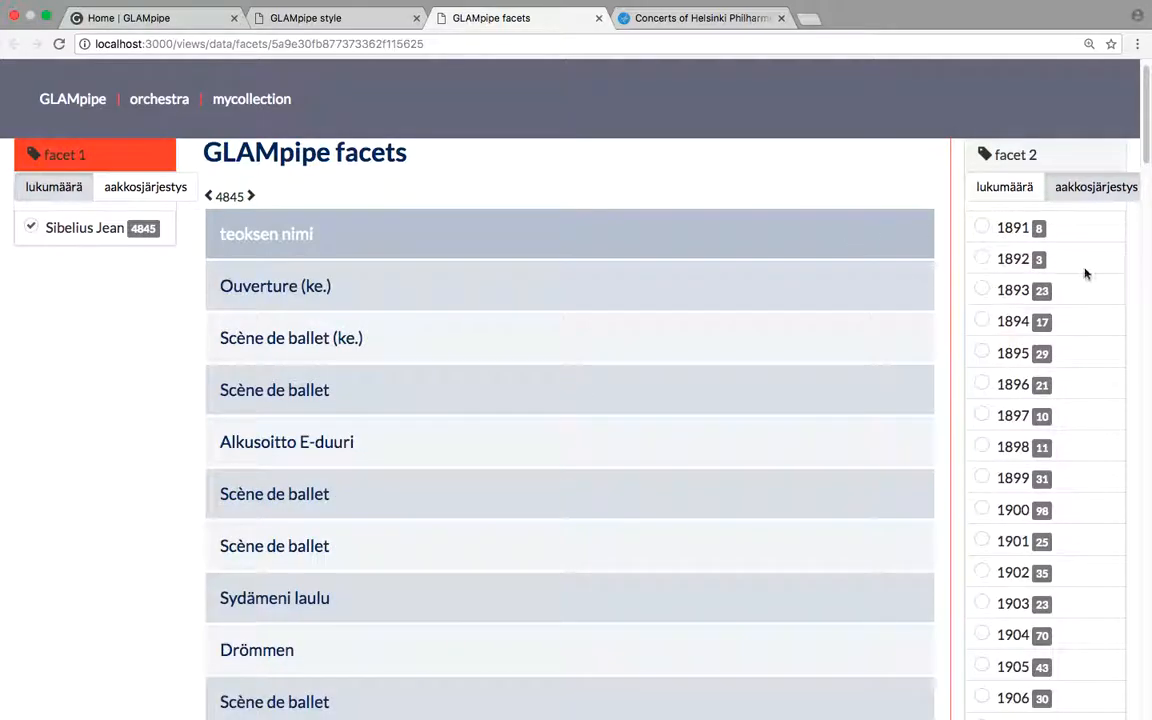
scroll(1090, 288, down, 5)
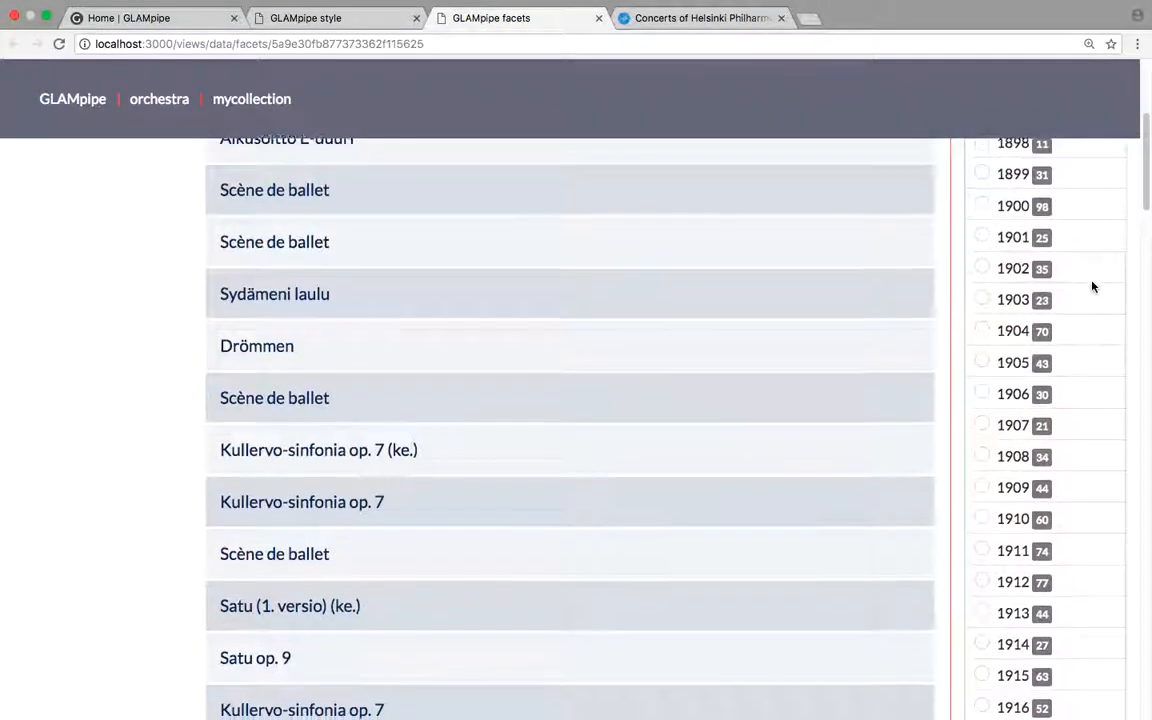
scroll(1092, 289, down, 5)
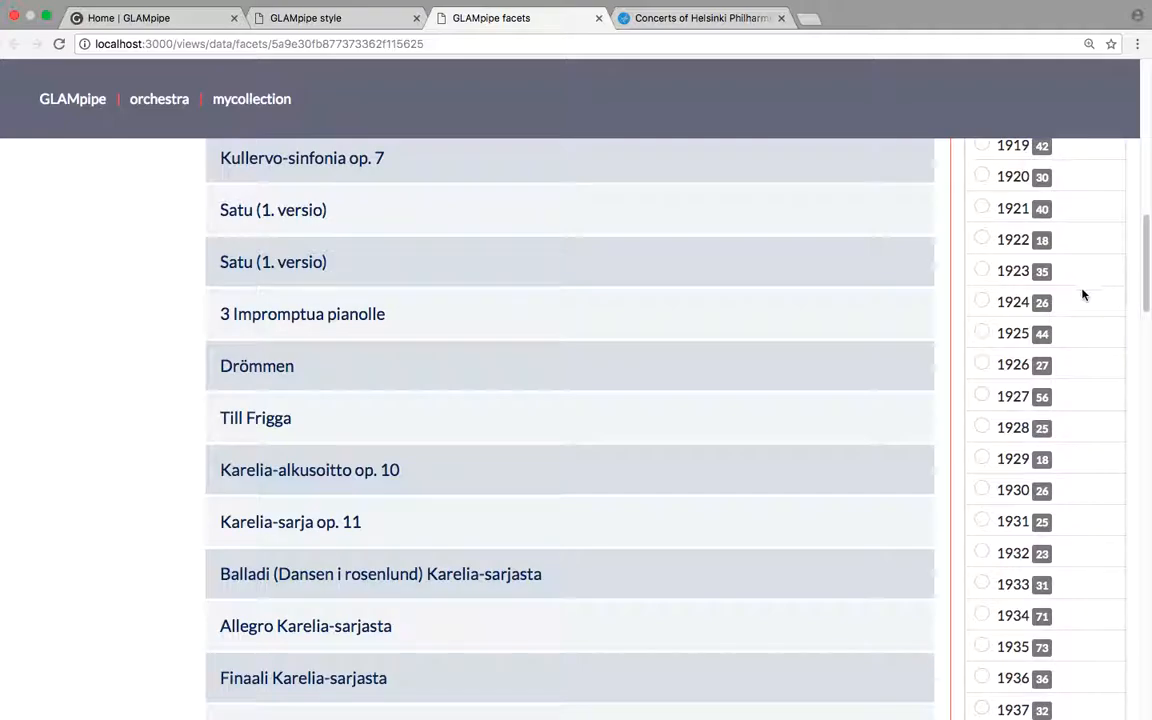
scroll(1083, 293, up, 1)
scroll(1035, 212, up, 1)
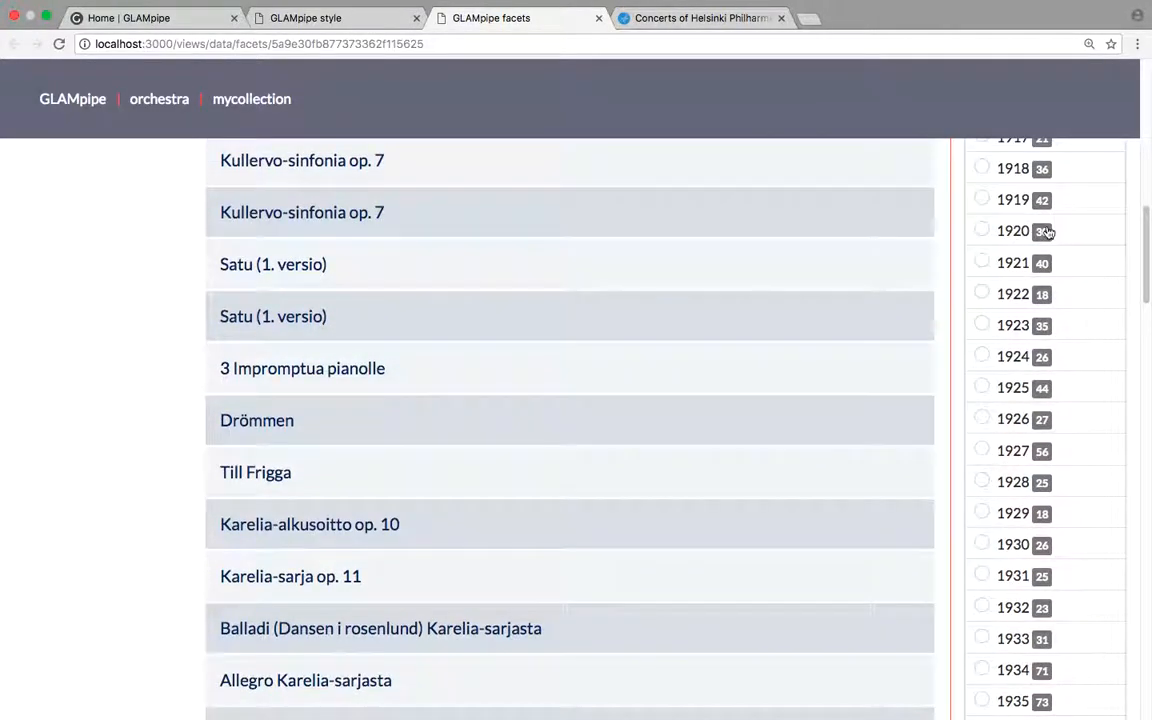
click(985, 169)
scroll(838, 250, up, 5)
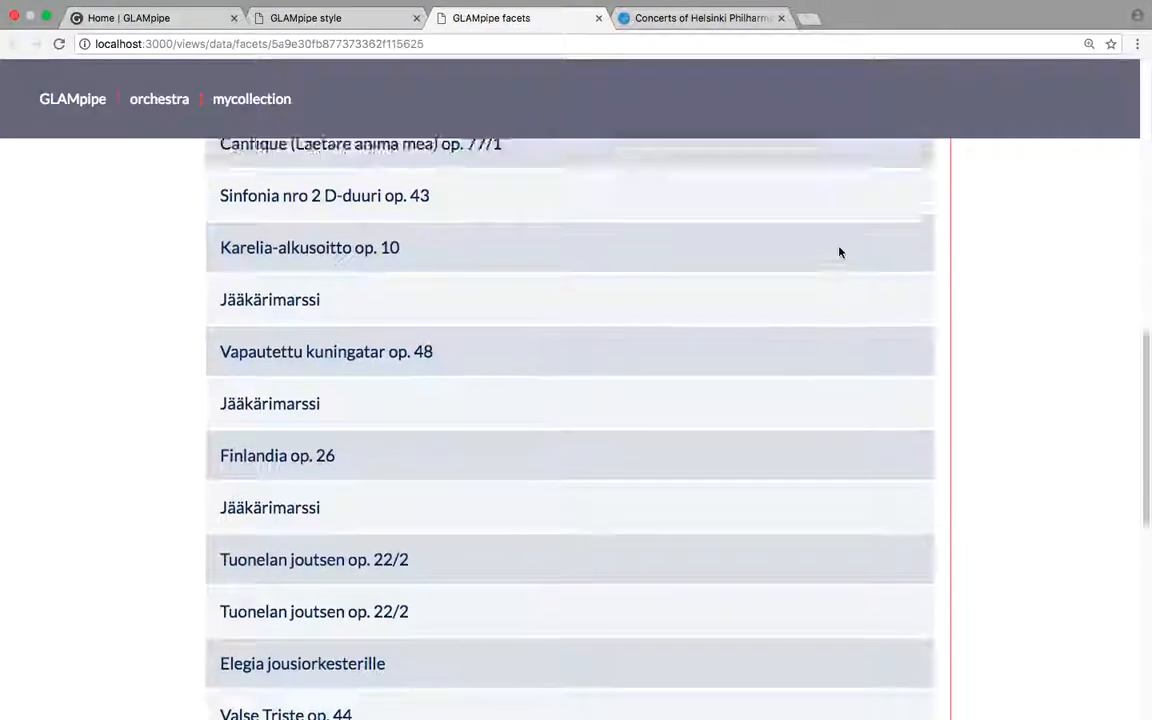
scroll(831, 228, up, 5)
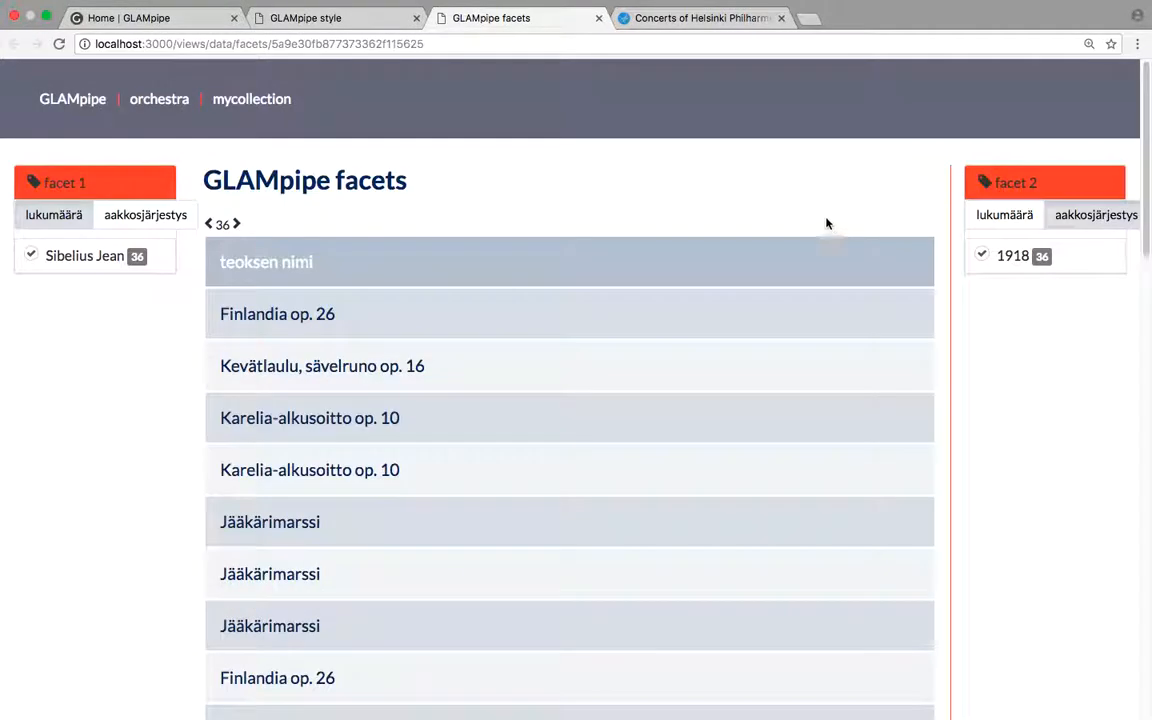
Step: Remove the Sibelius Jean filter from facet 1 and look through all composers and works for 1918
click(105, 257)
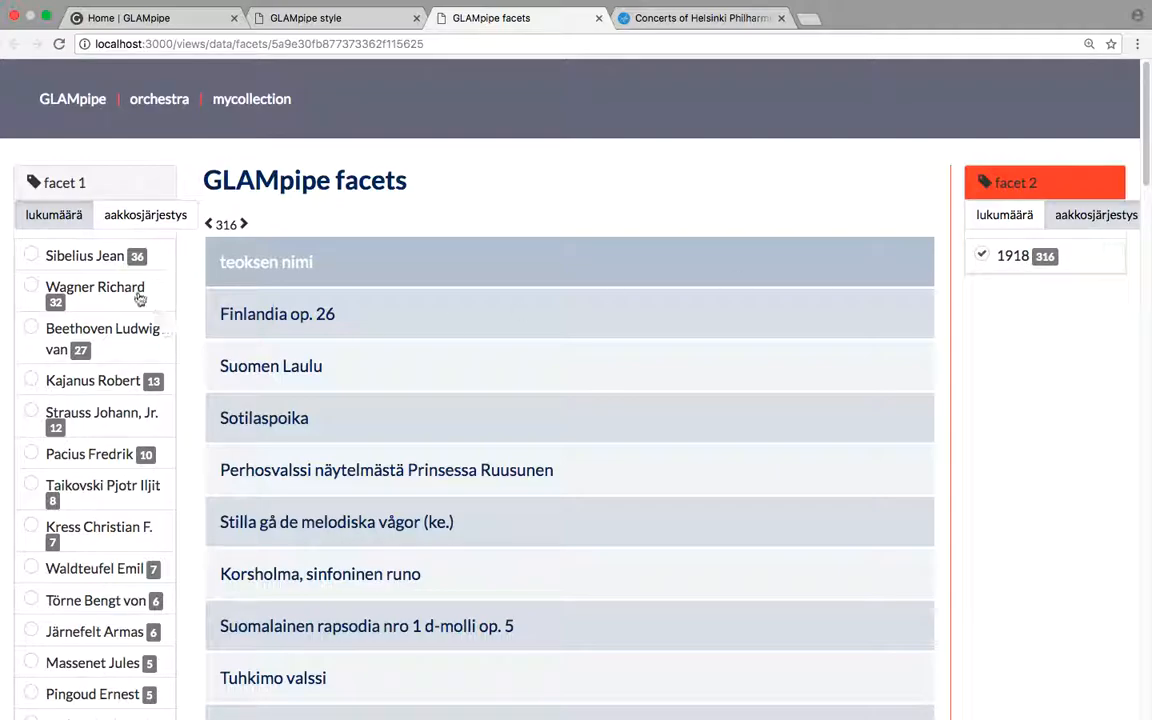
scroll(489, 440, down, 5)
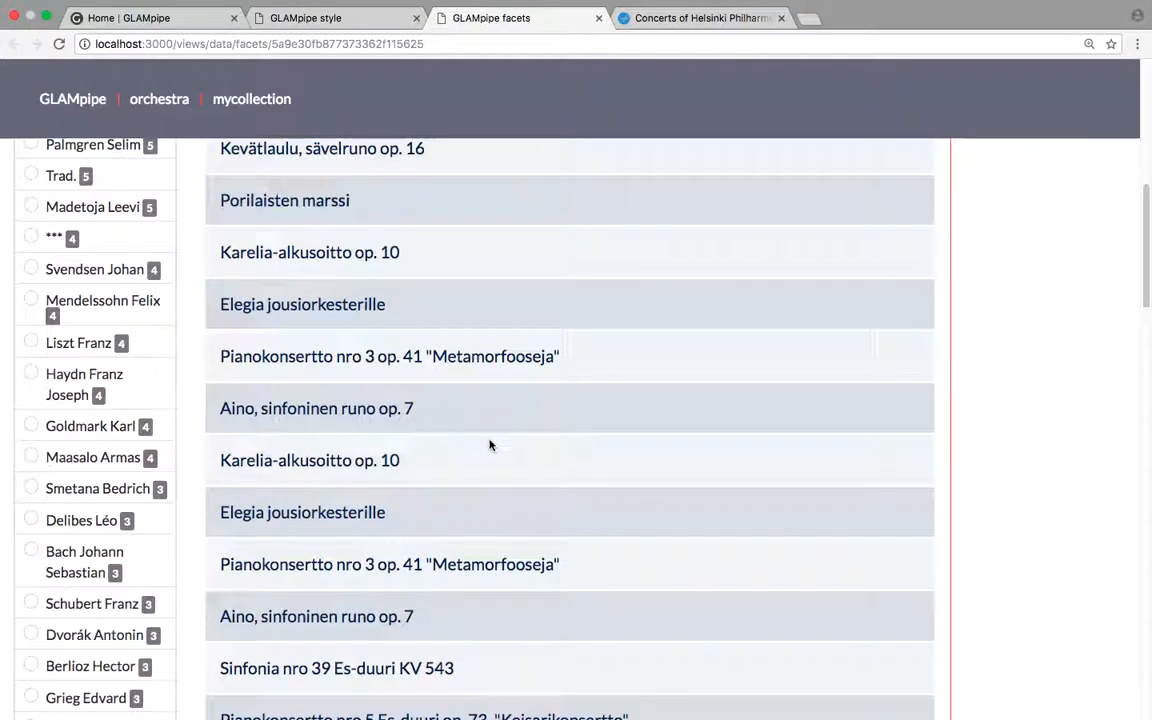
scroll(489, 446, up, 5)
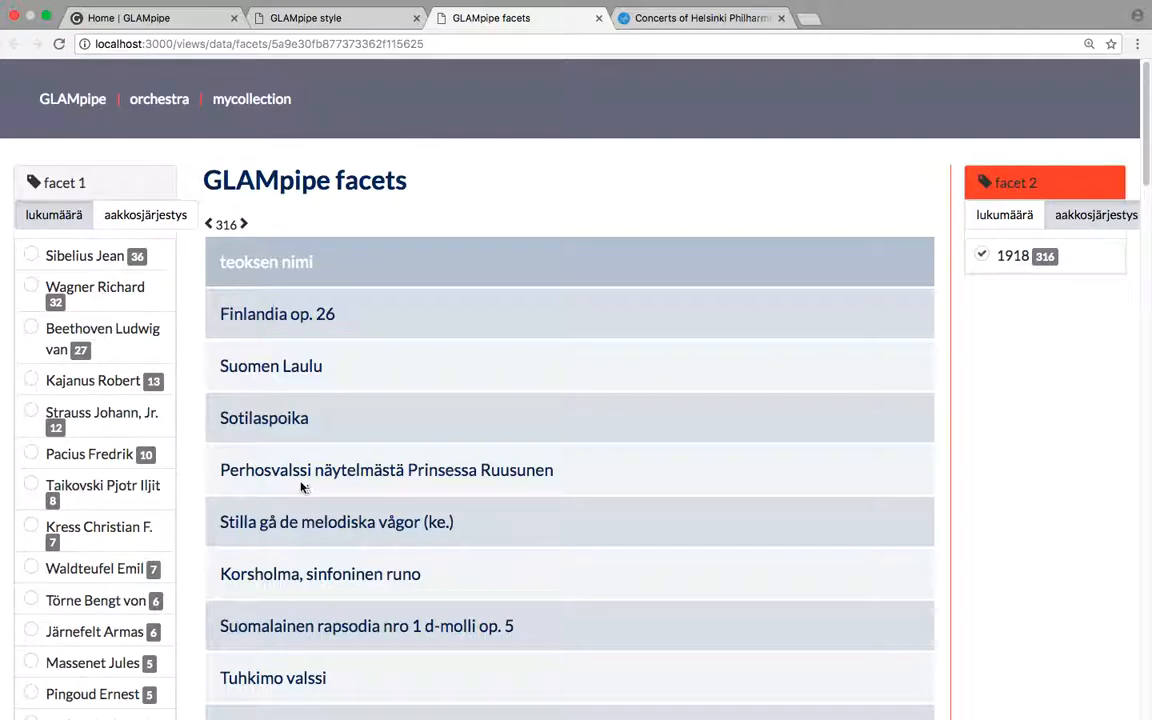
Step: Return to the GLAMpipe project and review the Faceted view node's settings from the item rendering up to the page title
click(366, 22)
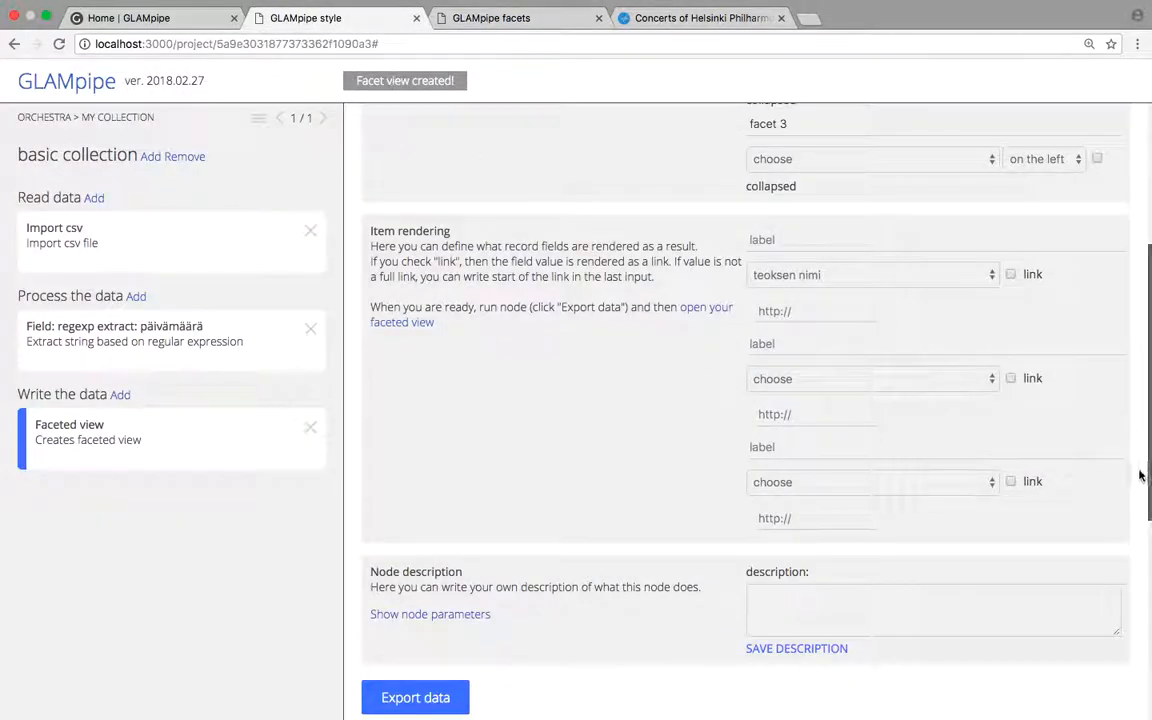
scroll(1140, 540, down, 5)
scroll(1119, 650, up, 9)
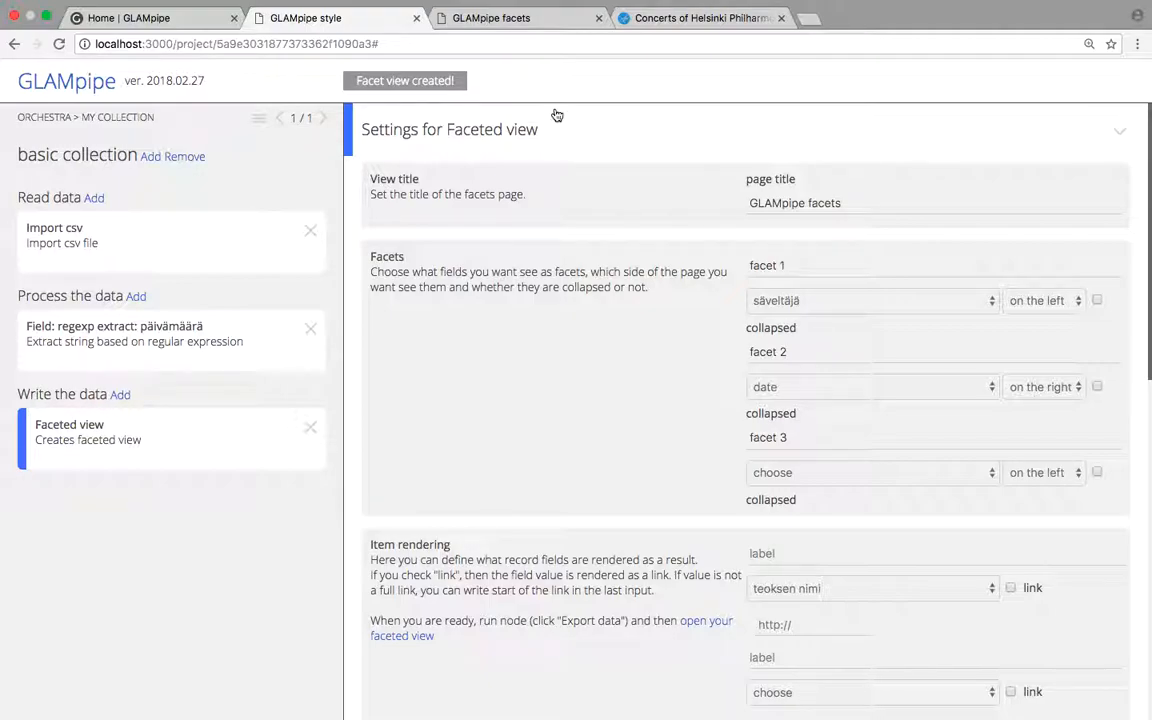
Step: Switch to the glampipe.org documentation and open its Installation page
click(145, 18)
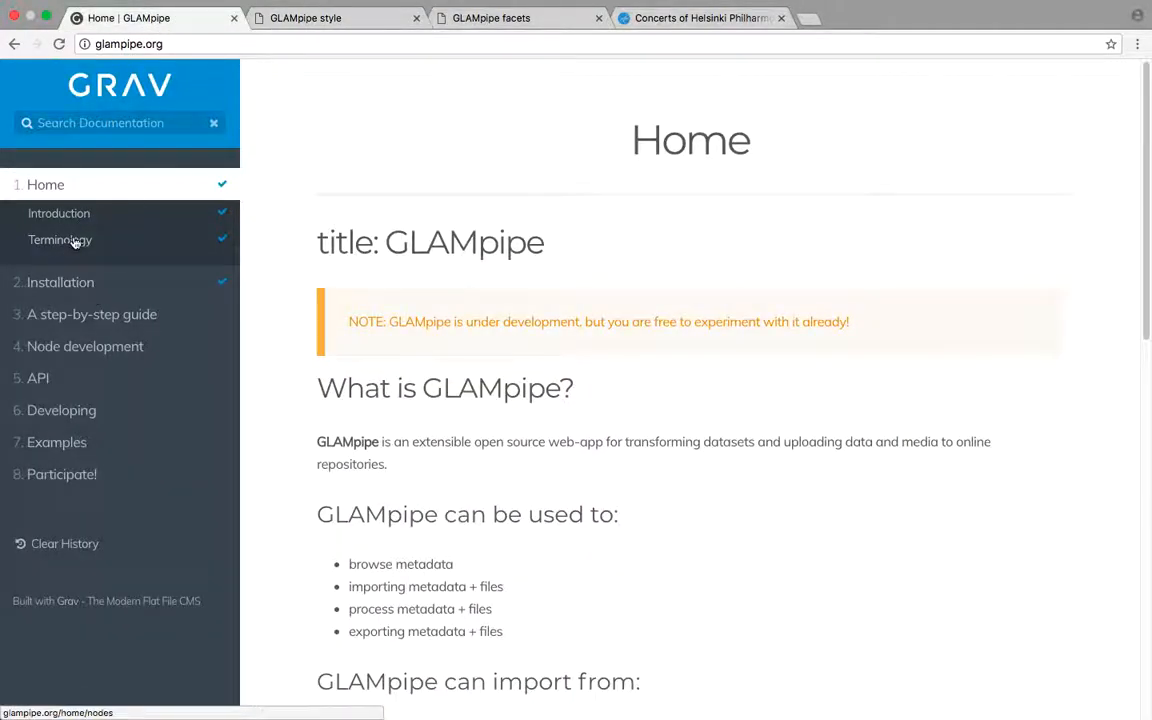
click(47, 286)
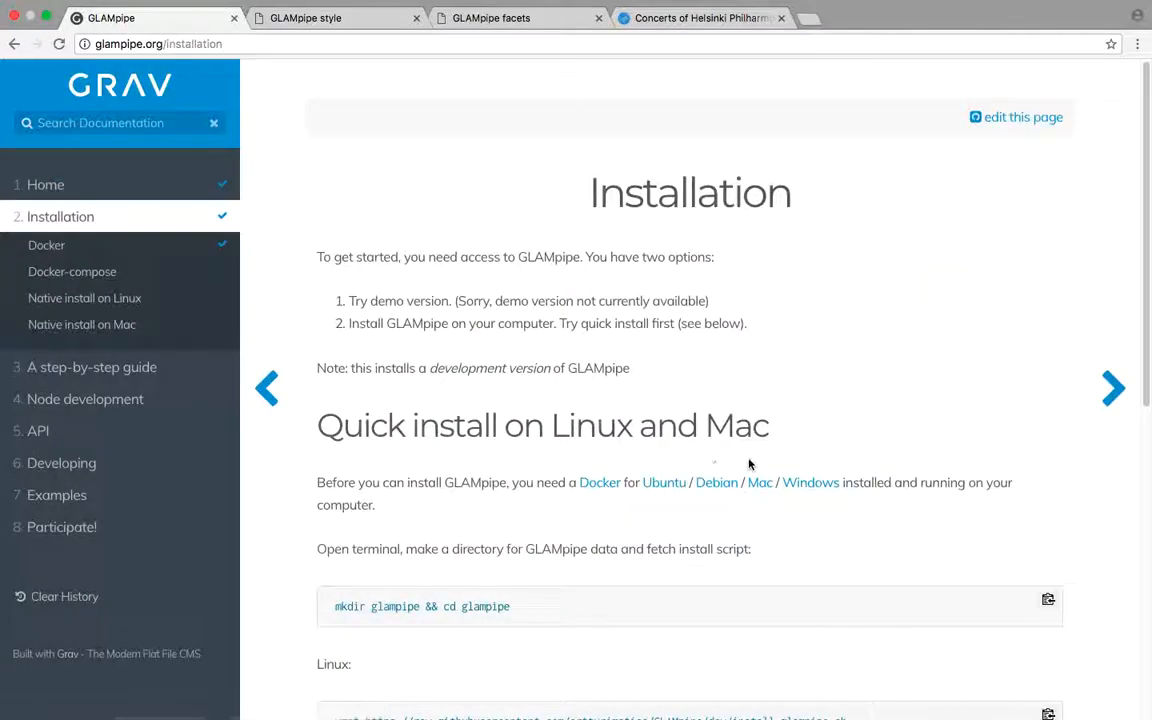